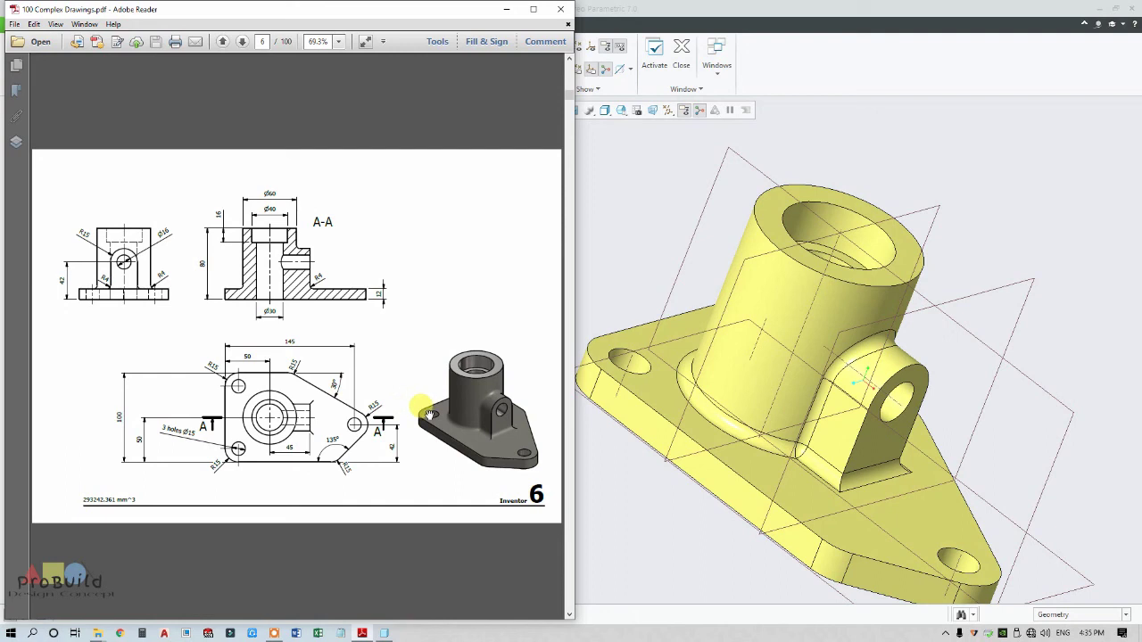
# Switch to Creo Parametric and close the open PRT0001 part
pyautogui.click(612, 469)
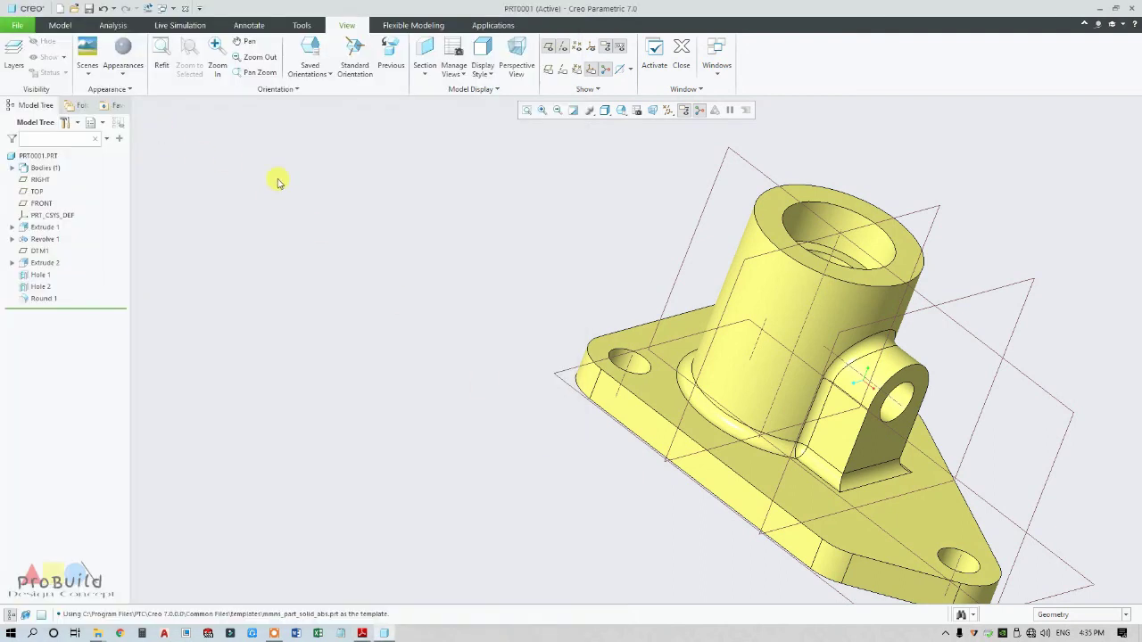
pyautogui.click(16, 25)
pyautogui.click(34, 154)
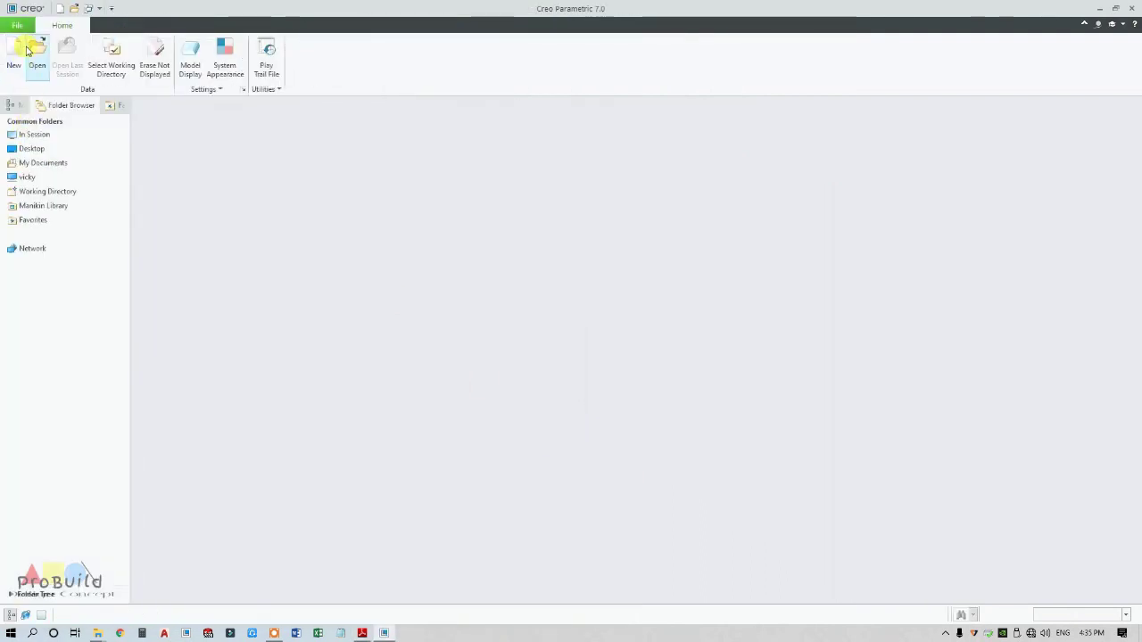
# Create a new solid part named prt0003 using the mmns_part_solid_abs template
pyautogui.click(15, 51)
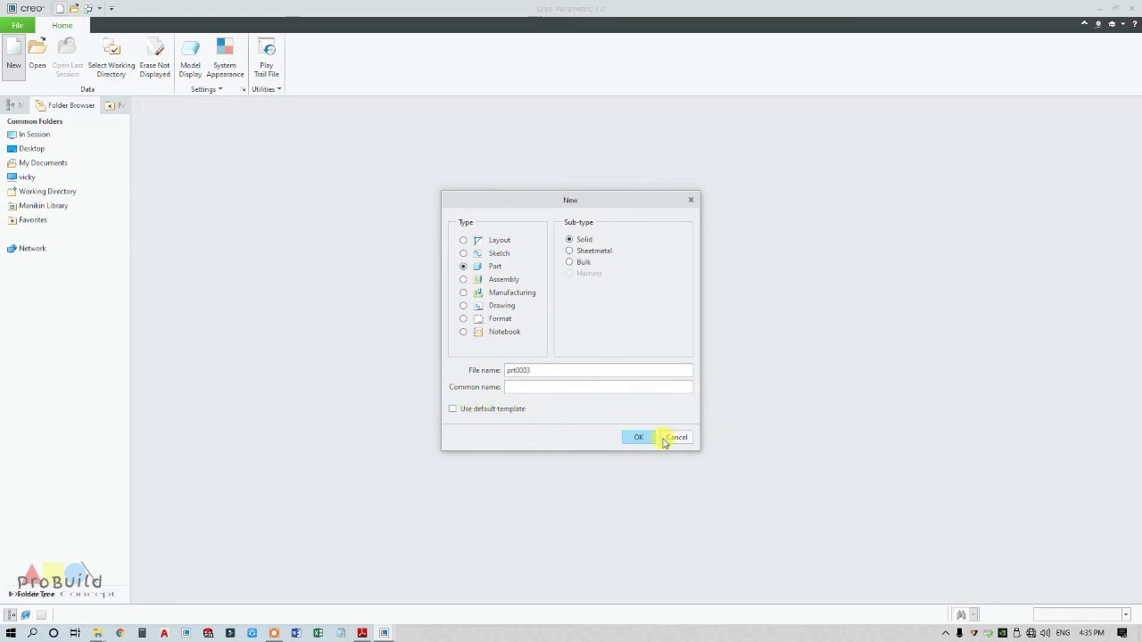
pyautogui.click(642, 437)
pyautogui.scroll(-2, 524, 284)
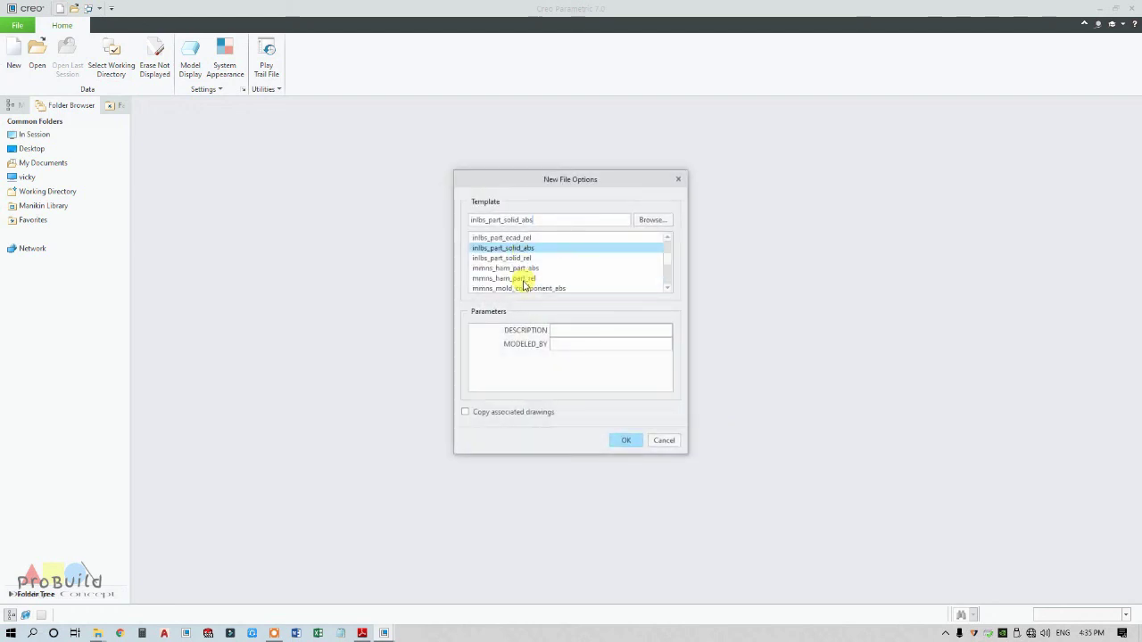
pyautogui.scroll(-1, 529, 288)
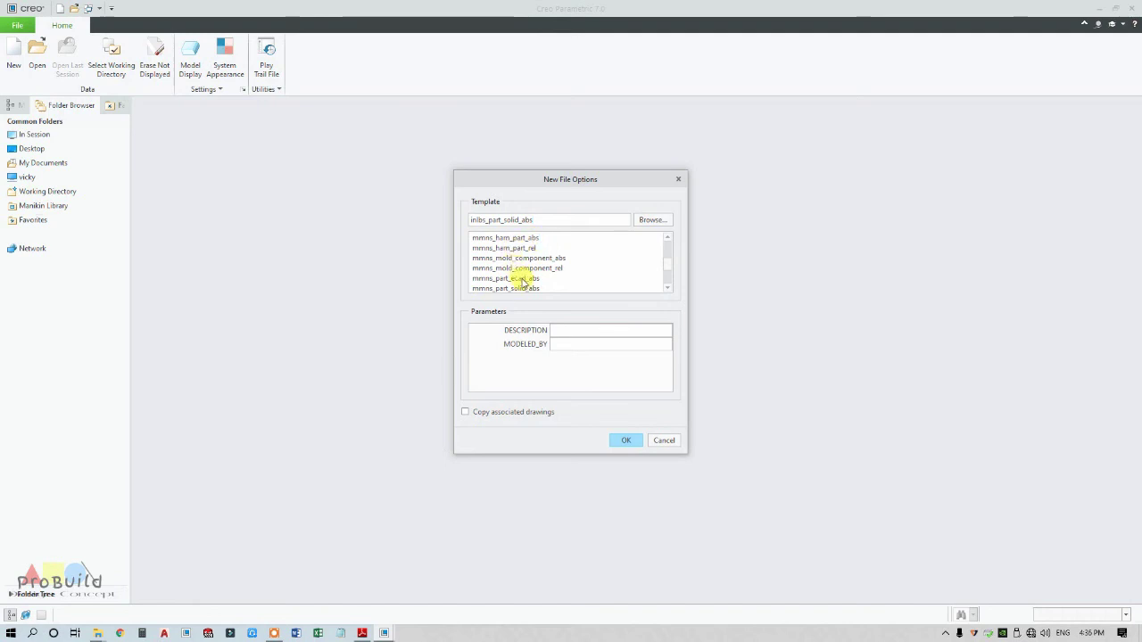
pyautogui.scroll(-1, 523, 281)
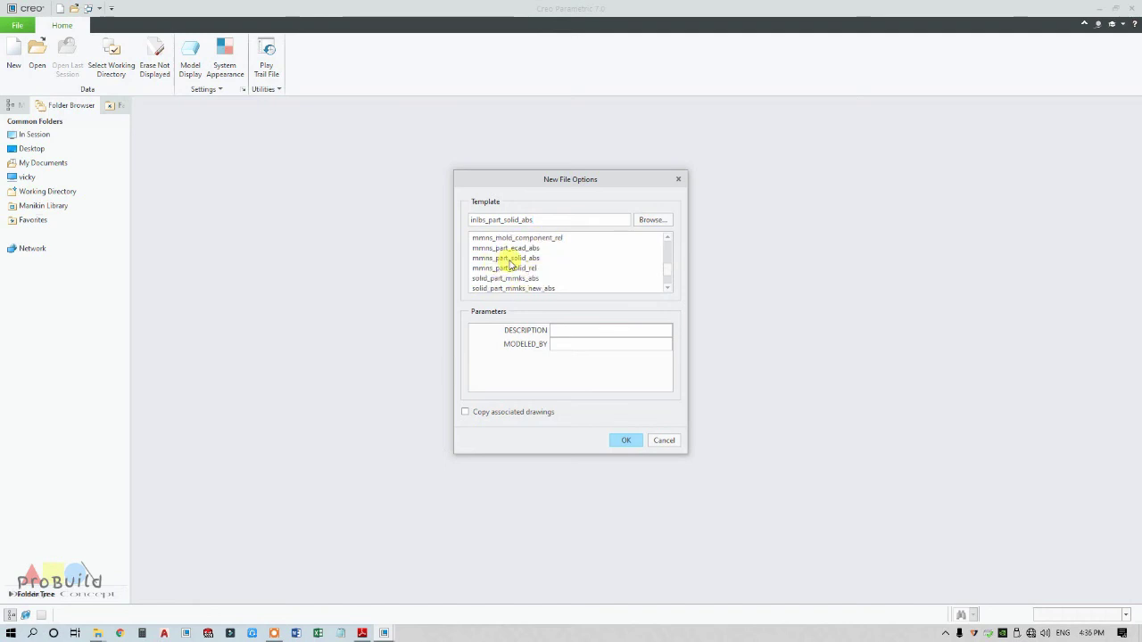
pyautogui.click(510, 259)
pyautogui.click(625, 441)
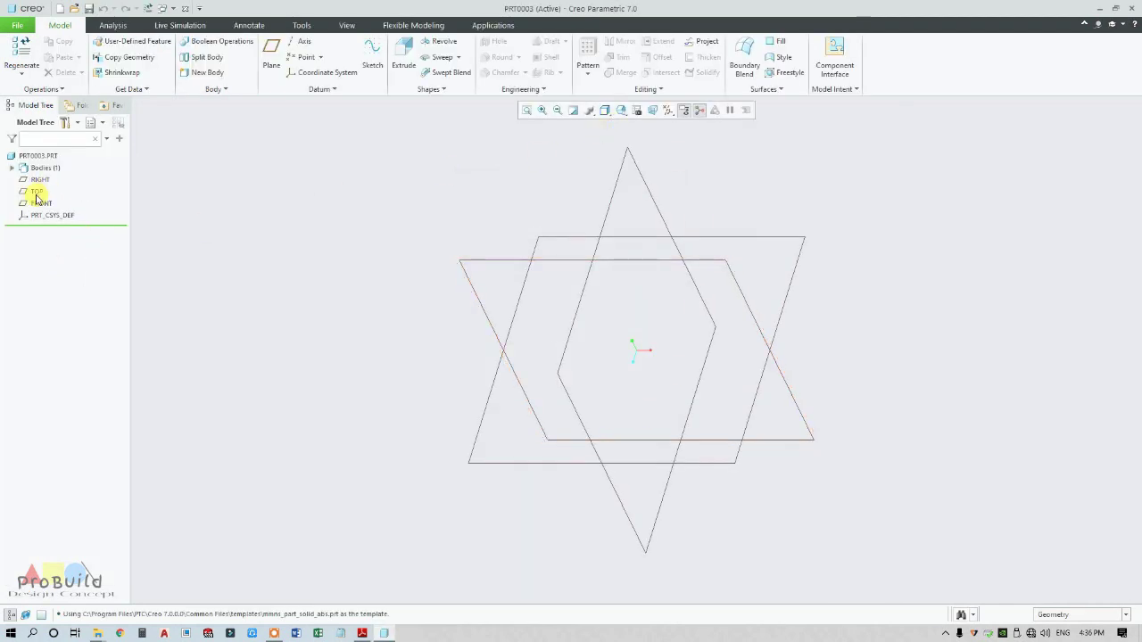
# Start an Extrude on the TOP plane and orient its sketch parallel to the screen
pyautogui.click(36, 191)
pyautogui.click(404, 53)
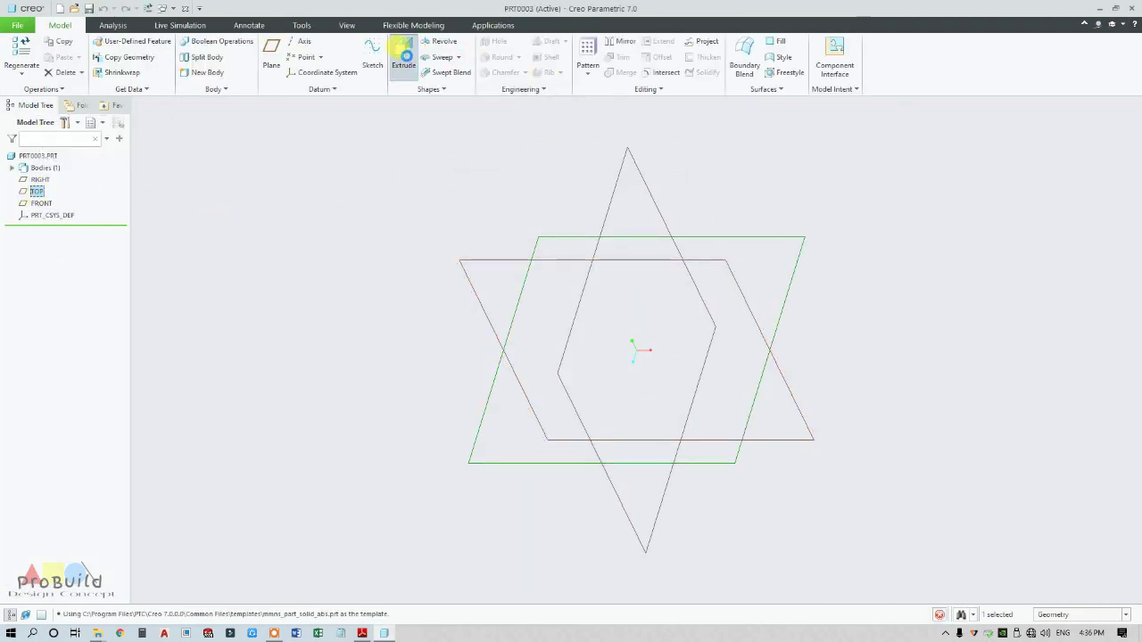
pyautogui.click(660, 111)
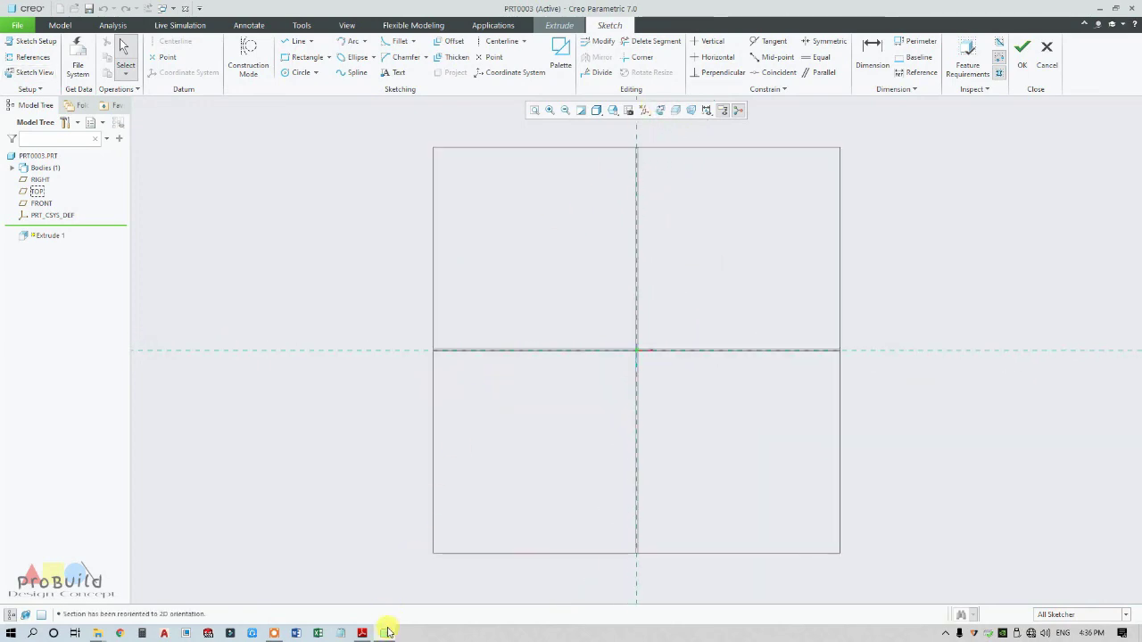
# Check the plate's plan view in the PDF drawing, then sketch a horizontal line about 32 mm long, about 46 mm above the horizontal reference
pyautogui.click(371, 633)
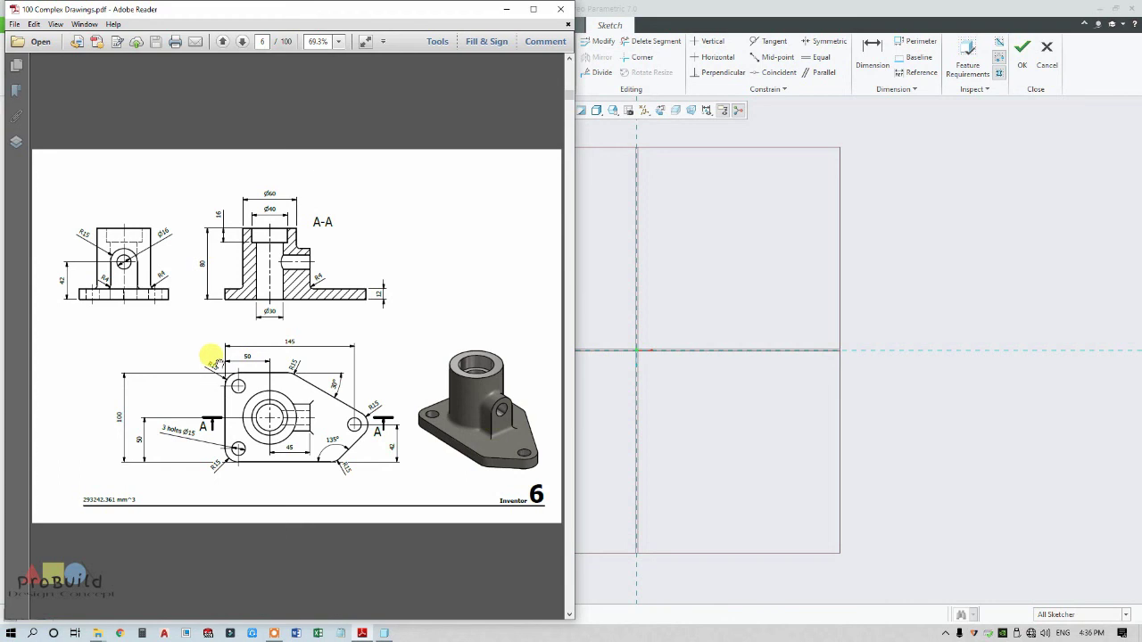
pyautogui.click(612, 323)
pyautogui.click(298, 42)
pyautogui.scroll(-2, 669, 323)
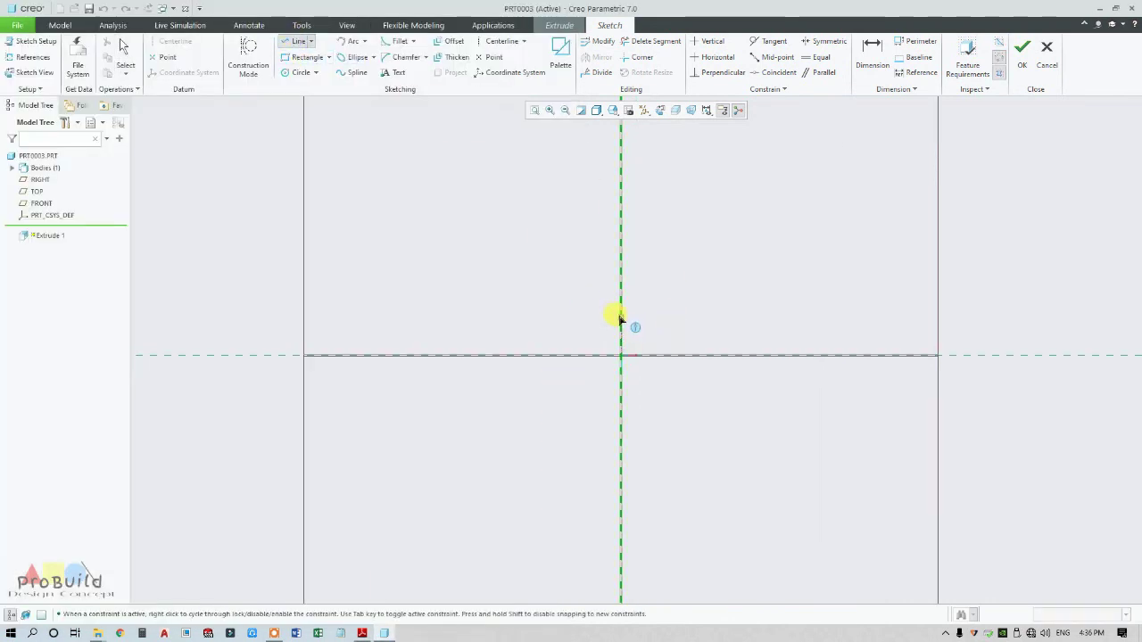
pyautogui.click(602, 297)
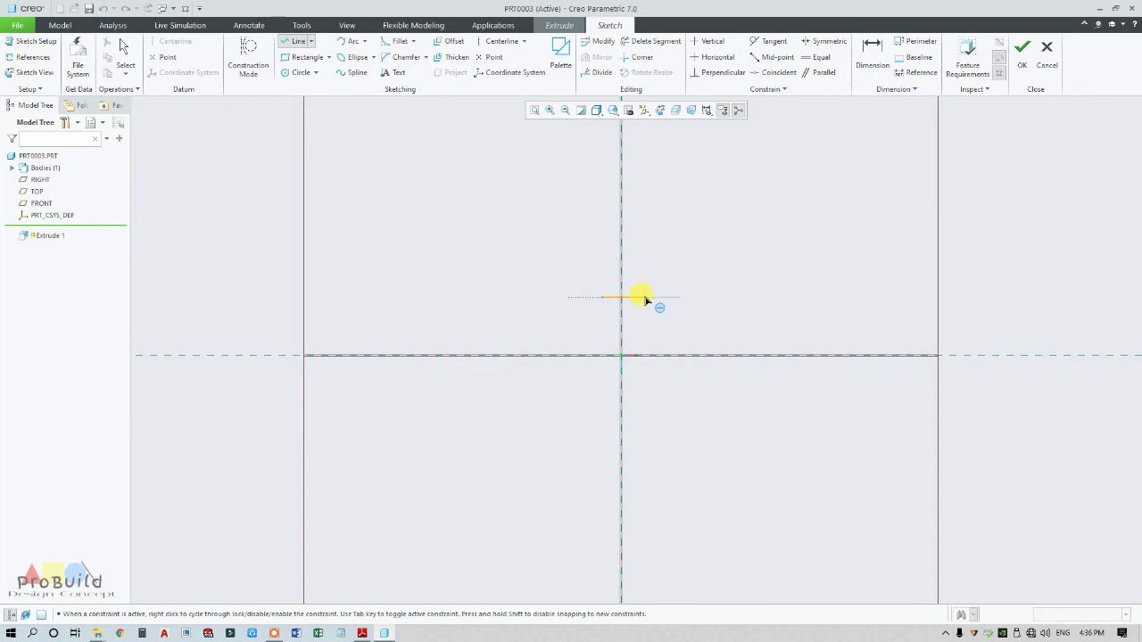
pyautogui.middleClick(657, 316)
pyautogui.scroll(-4, 652, 315)
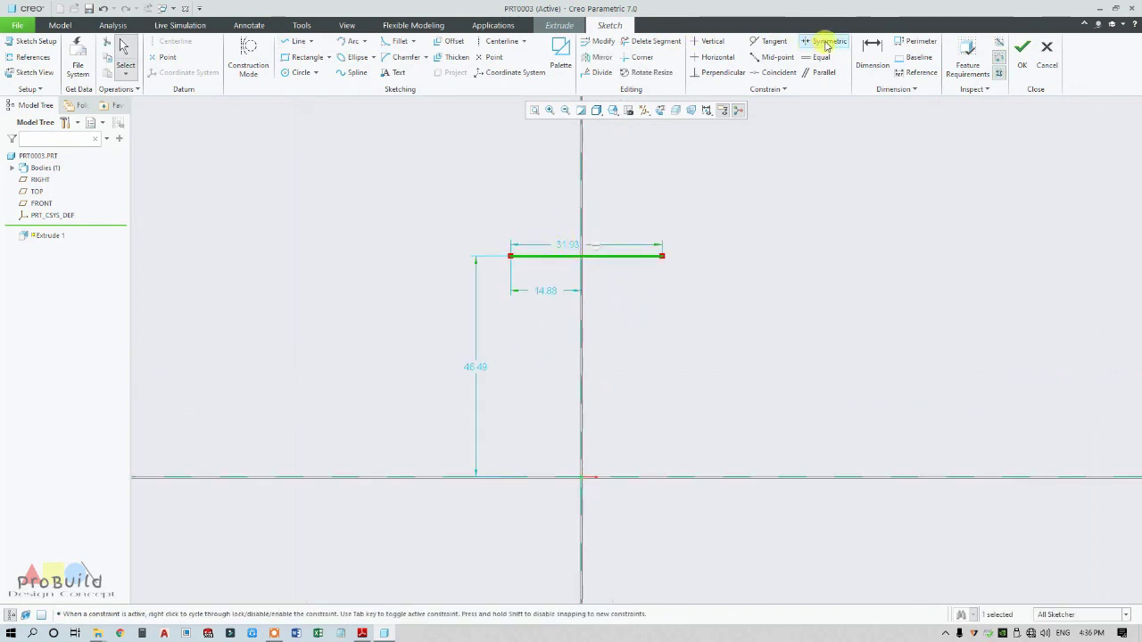
# Dimension the line's left endpoint at 50 mm from the vertical reference
pyautogui.click(873, 55)
pyautogui.click(509, 258)
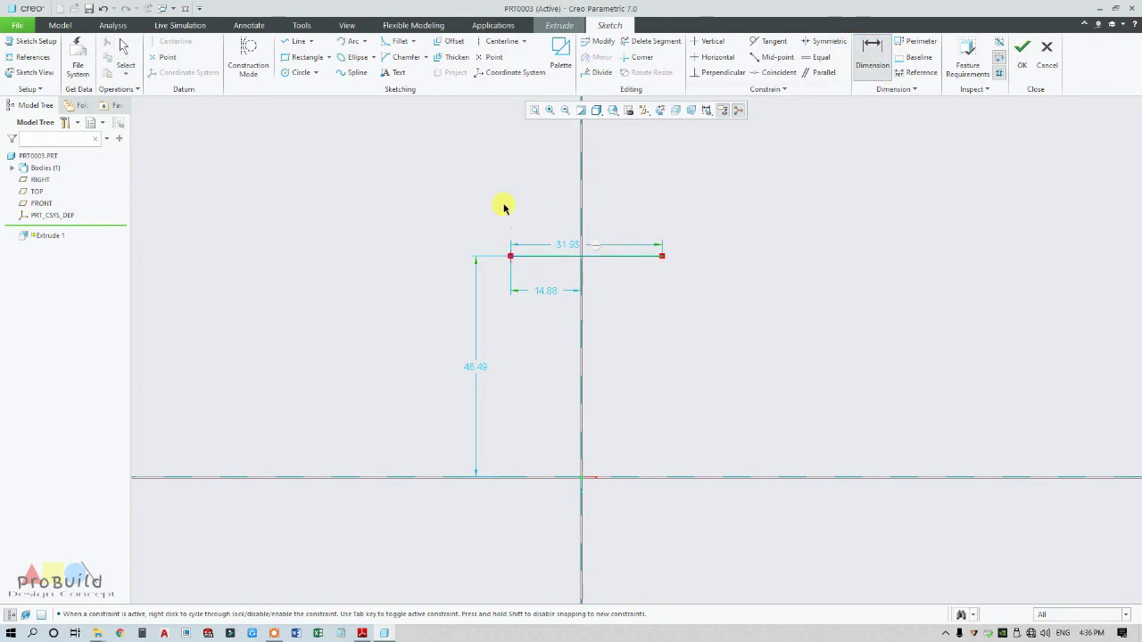
pyautogui.click(580, 204)
pyautogui.middleClick(555, 198)
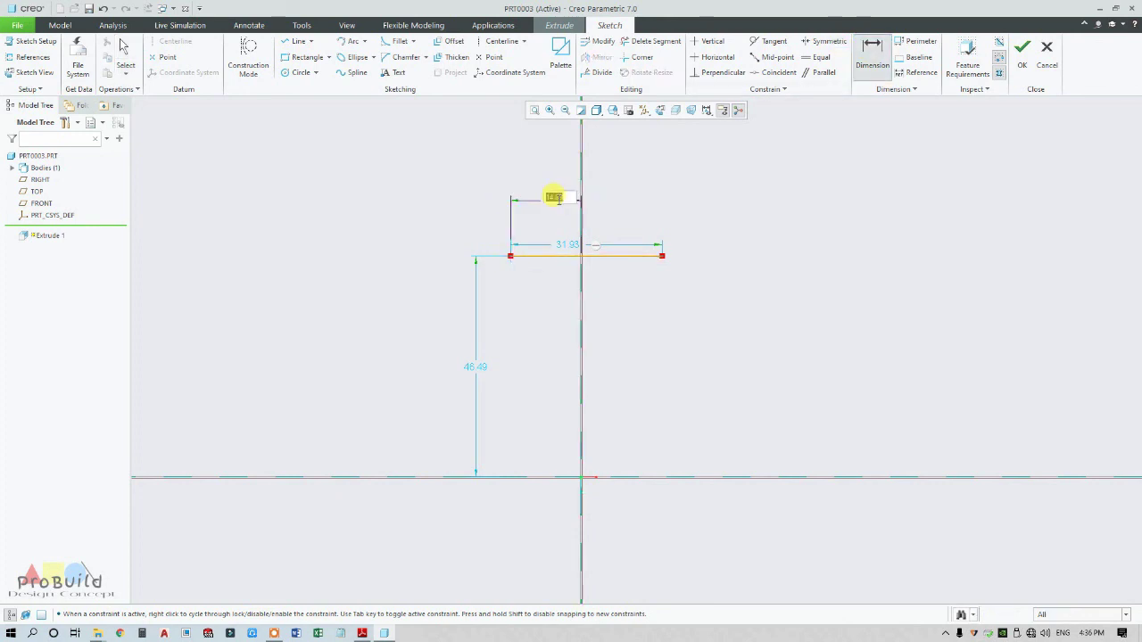
pyautogui.write('50')
pyautogui.press('Return')
pyautogui.scroll(3, 527, 247)
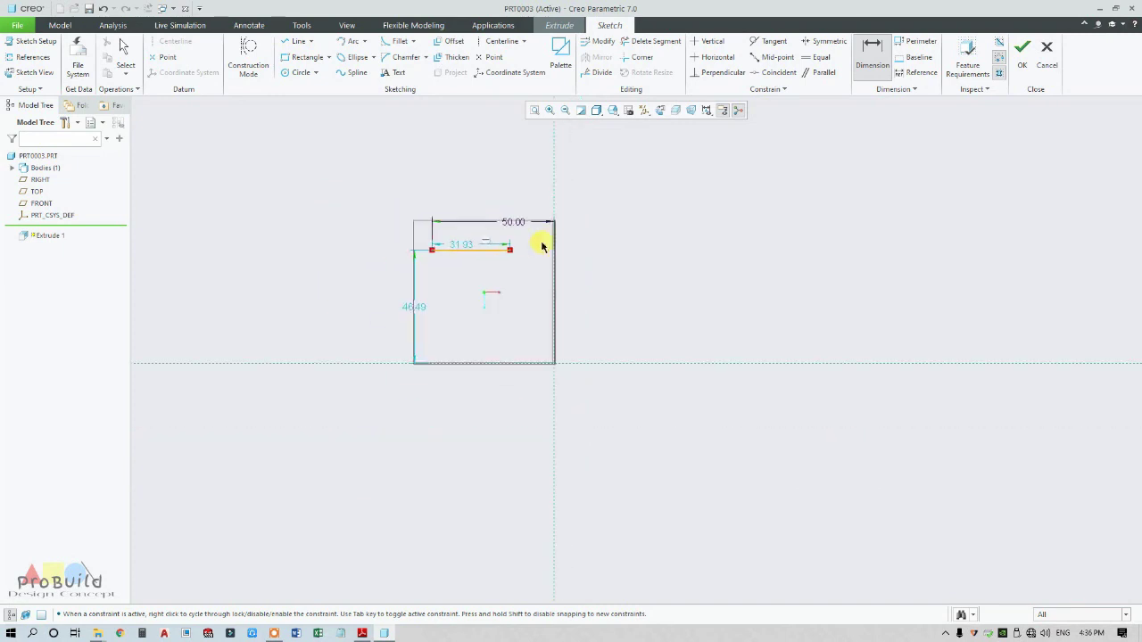
pyautogui.scroll(-2, 542, 248)
pyautogui.middleClick(539, 249)
# Set the horizontal line's length to 65 mm and delete that length dimension
pyautogui.doubleClick(418, 248)
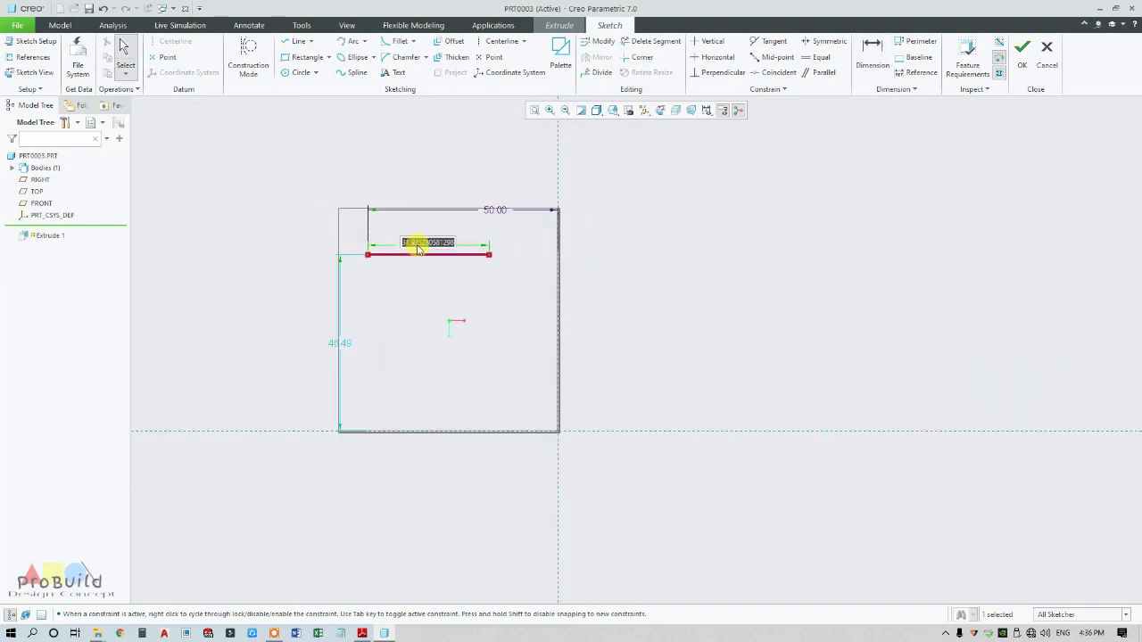
pyautogui.write('8')
pyautogui.press('Return')
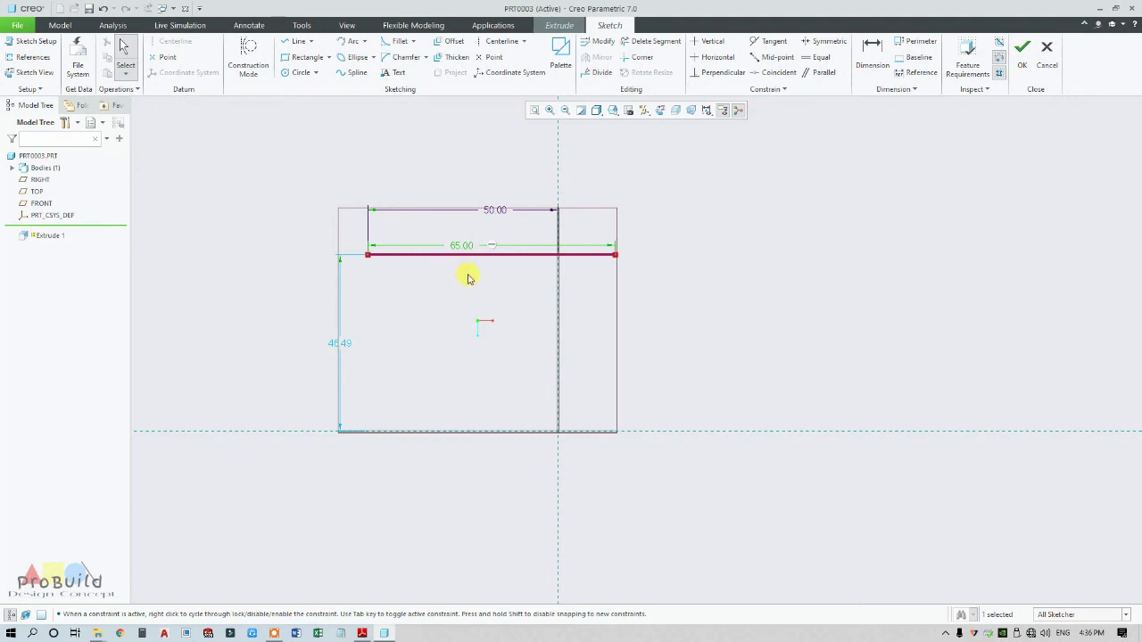
pyautogui.click(461, 246)
pyautogui.press('Delete')
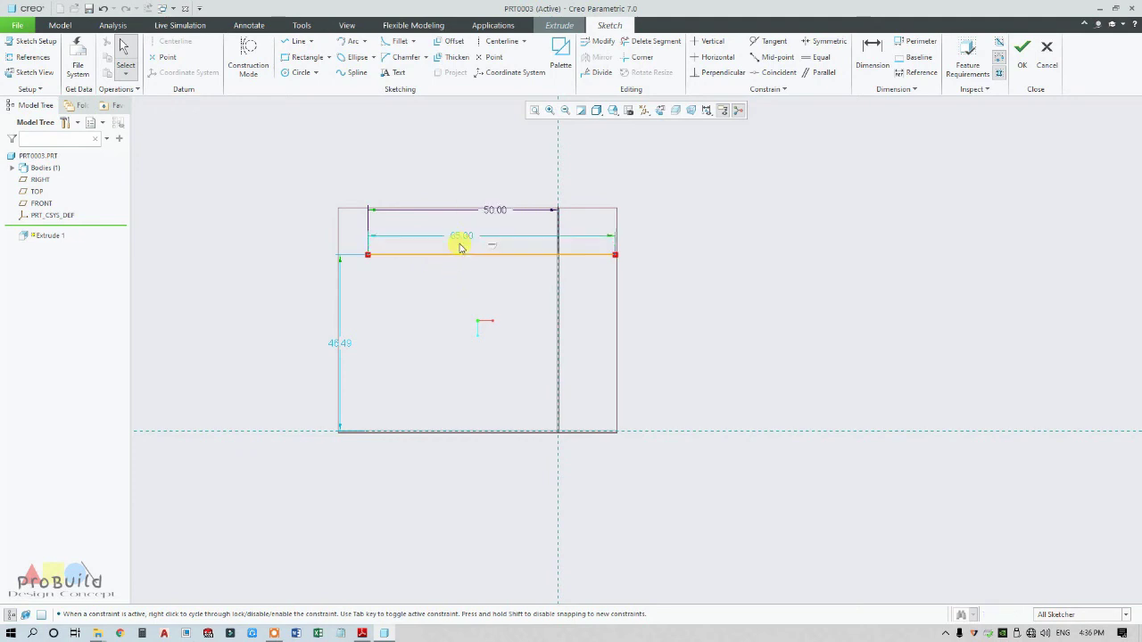
# Add a vertical and a horizontal centerline along the two sketch references
pyautogui.scroll(4, 498, 294)
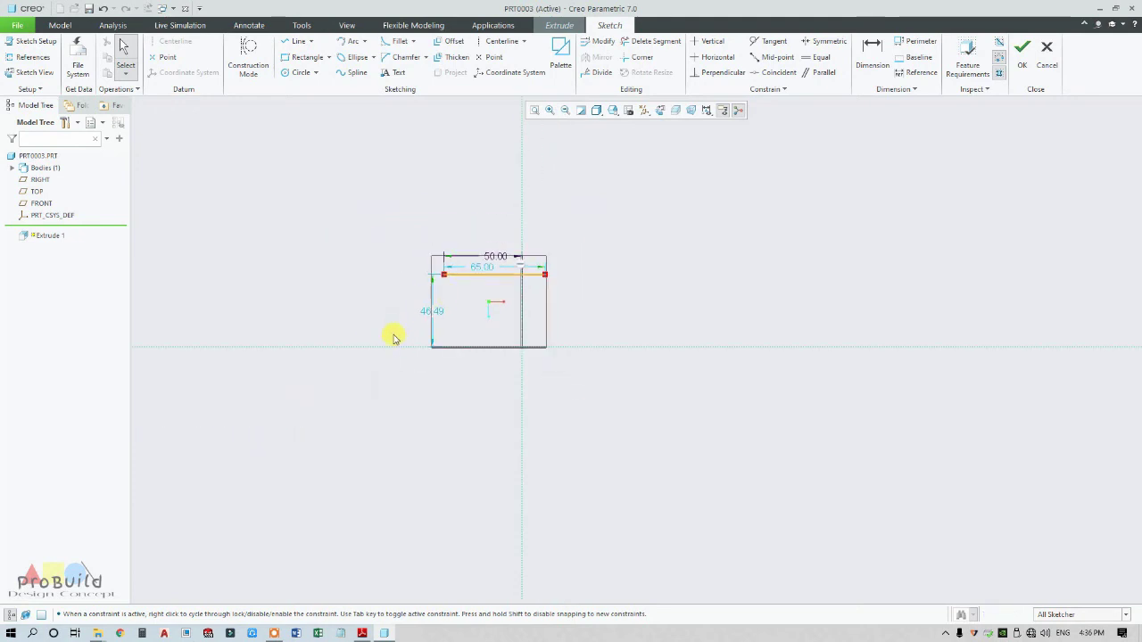
pyautogui.click(501, 41)
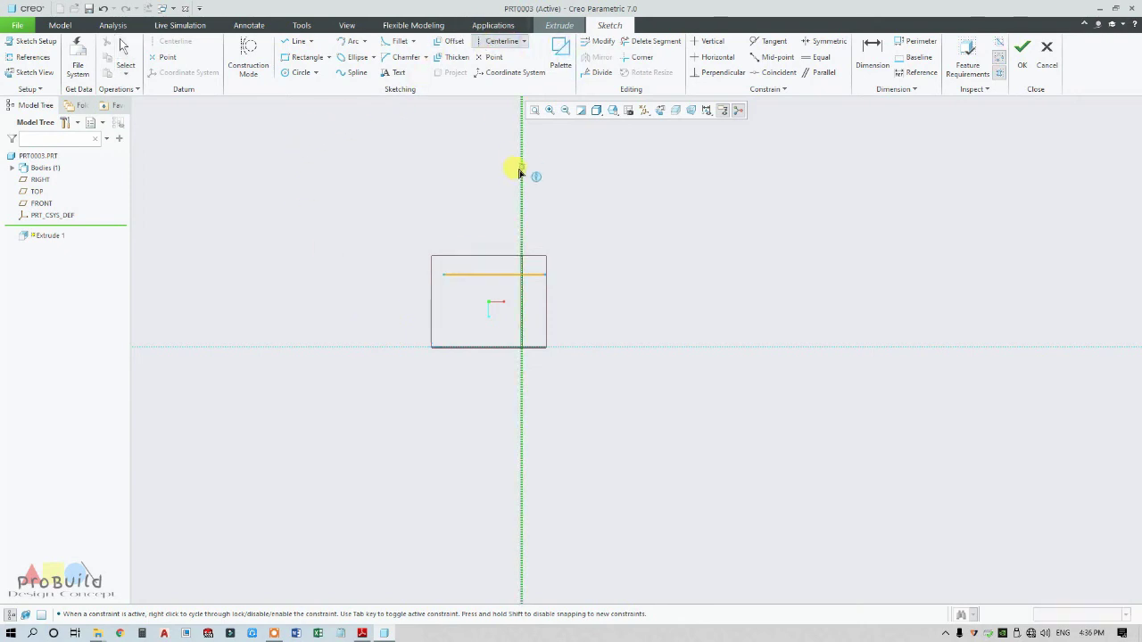
pyautogui.click(520, 173)
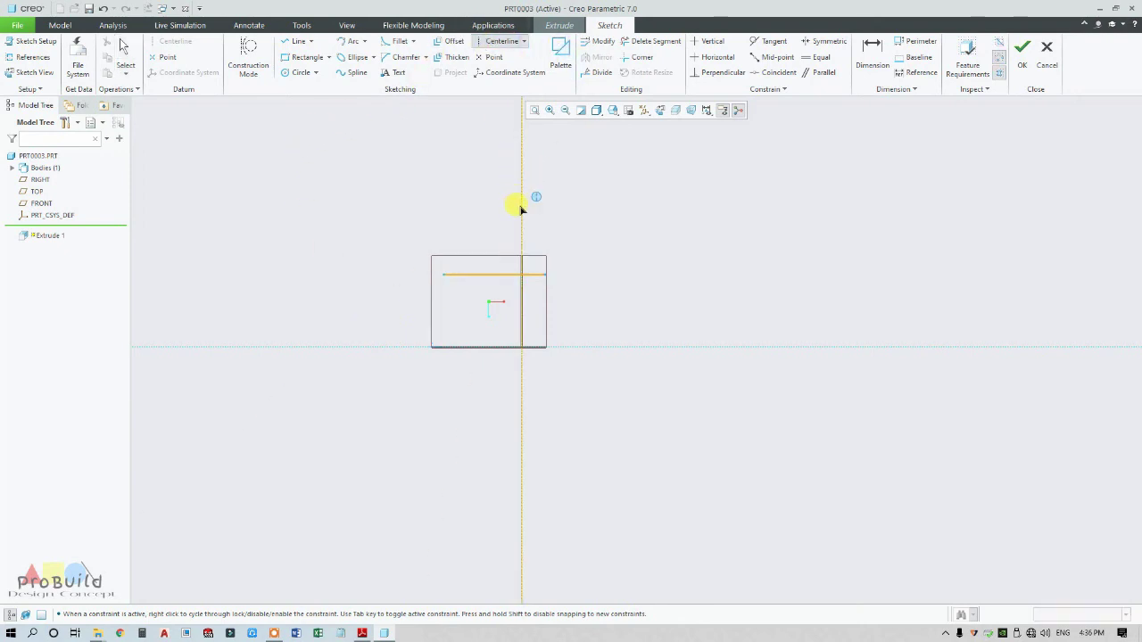
pyautogui.click(647, 347)
pyautogui.middleClick(629, 310)
# Sketch a vertical line about 93 mm long downward from the horizontal line's left endpoint
pyautogui.click(298, 41)
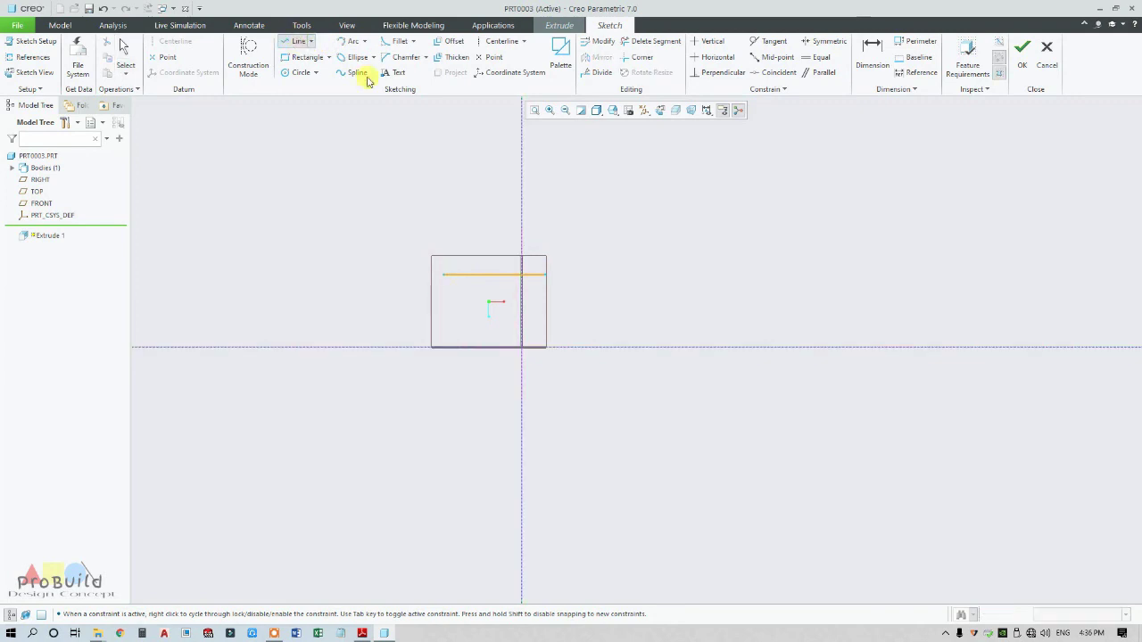
pyautogui.click(446, 424)
pyautogui.middleClick(425, 392)
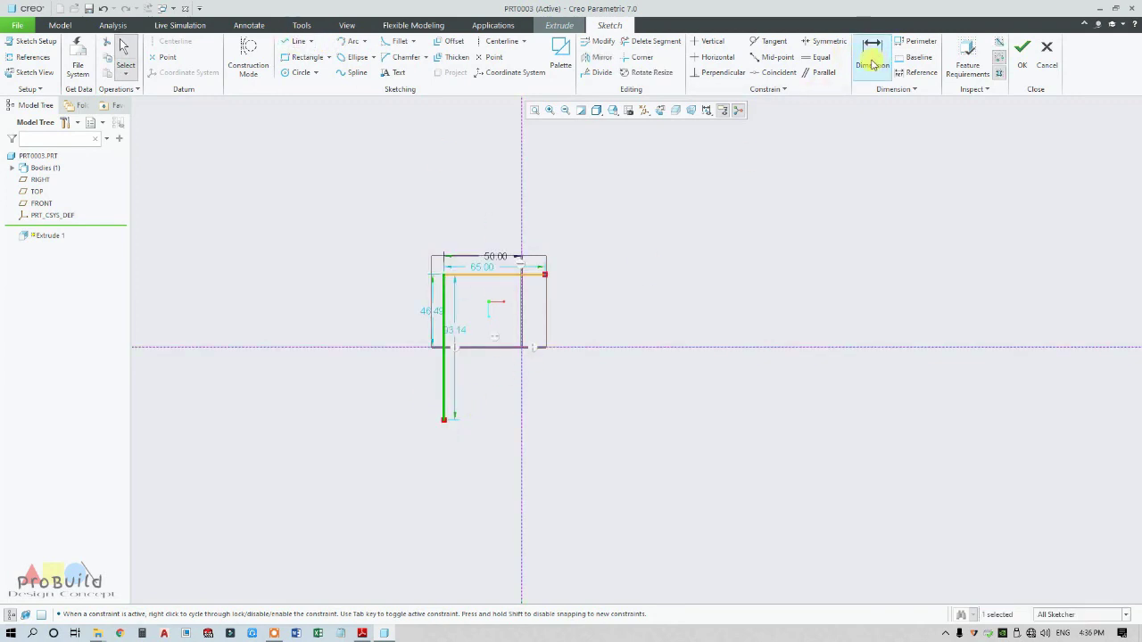
# Make the vertical line's endpoints symmetric about the horizontal centerline and move its length dimension clear to the left of the sketch
pyautogui.click(818, 42)
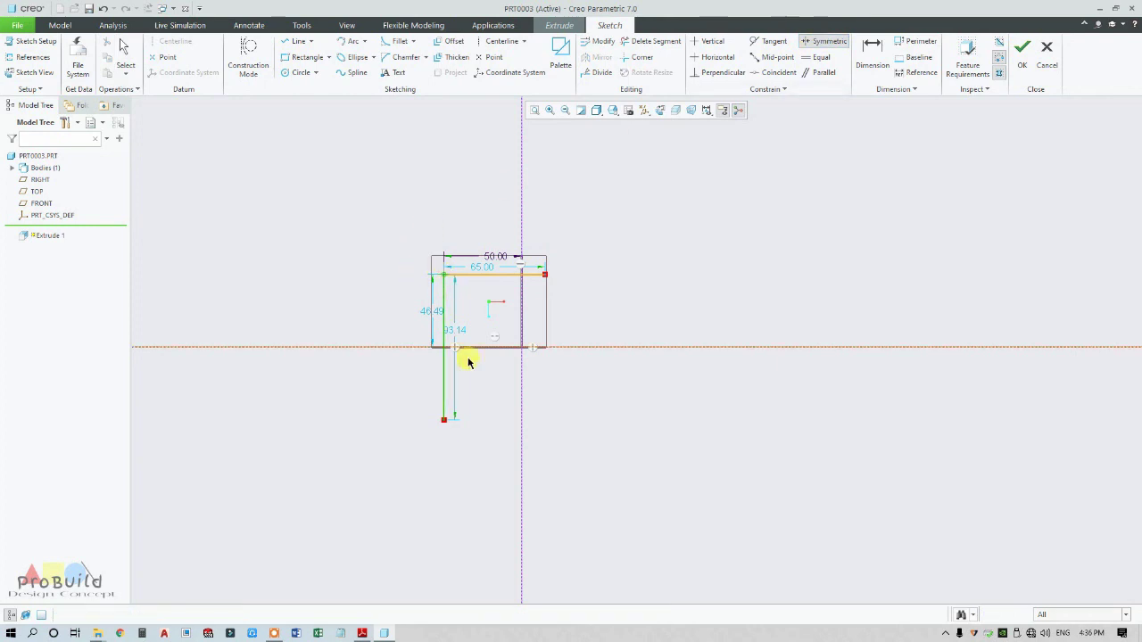
pyautogui.click(401, 348)
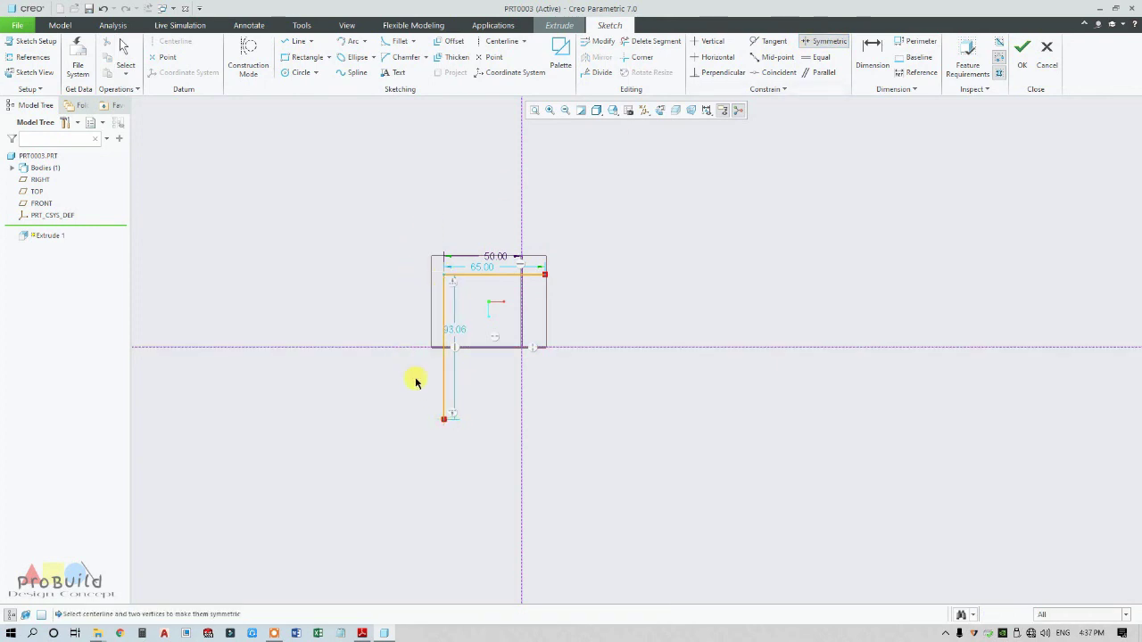
pyautogui.middleClick(416, 382)
pyautogui.moveTo(463, 339); pyautogui.dragTo(398, 326)
pyautogui.scroll(2, 426, 364)
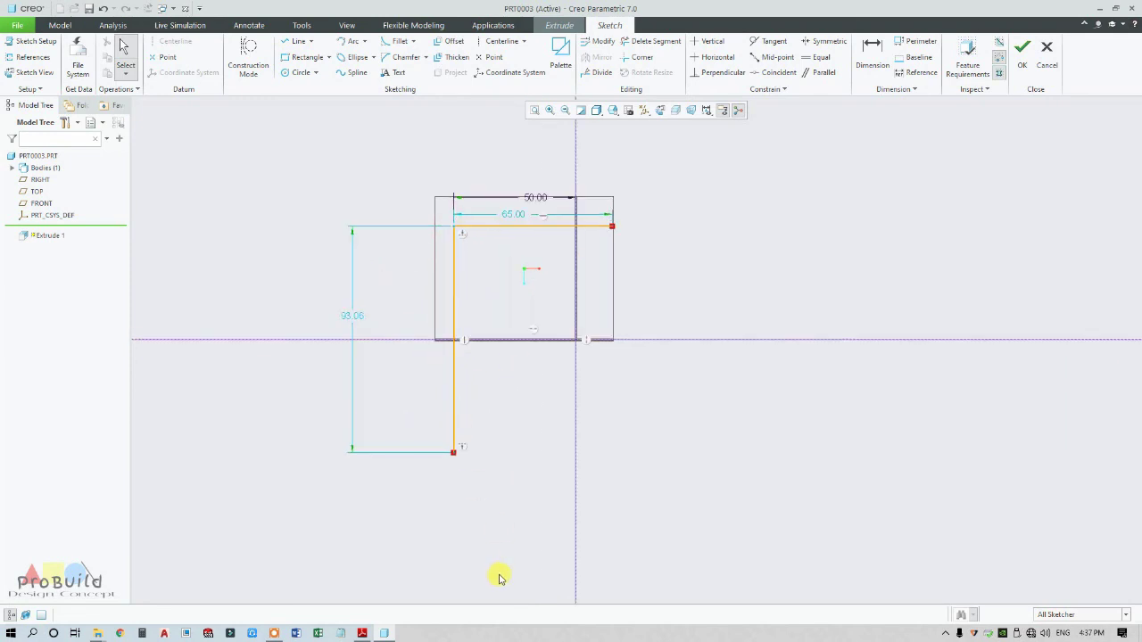
# Recheck the PDF drawing and add a horizontal centerline about 77 mm below the upper line and a vertical one about 101 mm from the left line
pyautogui.click(362, 634)
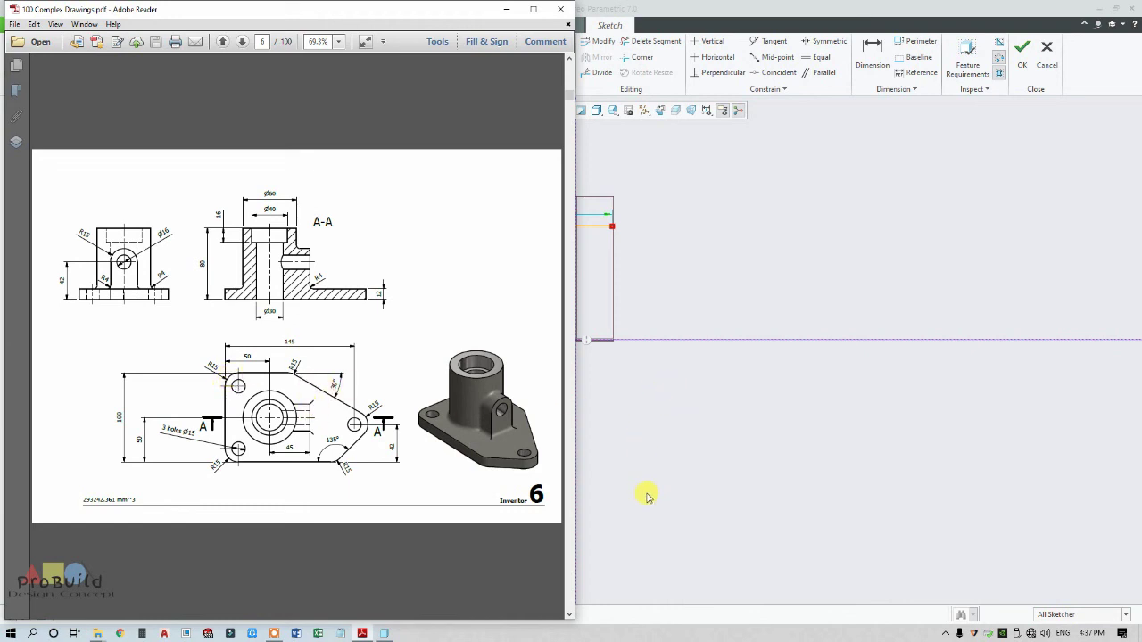
pyautogui.click(663, 354)
pyautogui.click(502, 42)
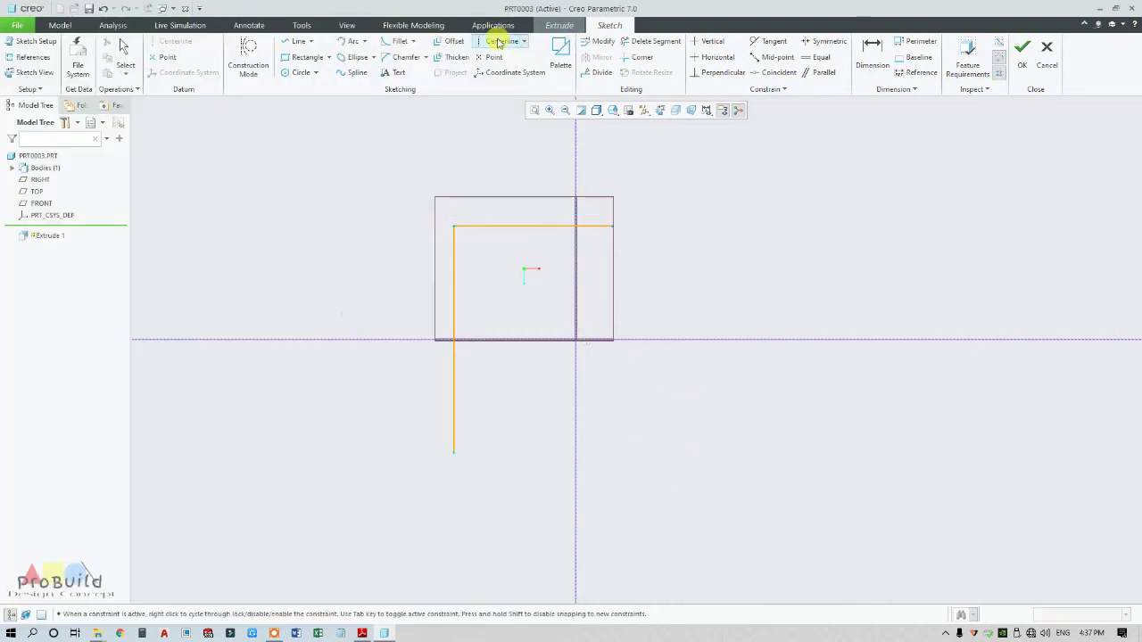
pyautogui.click(597, 416)
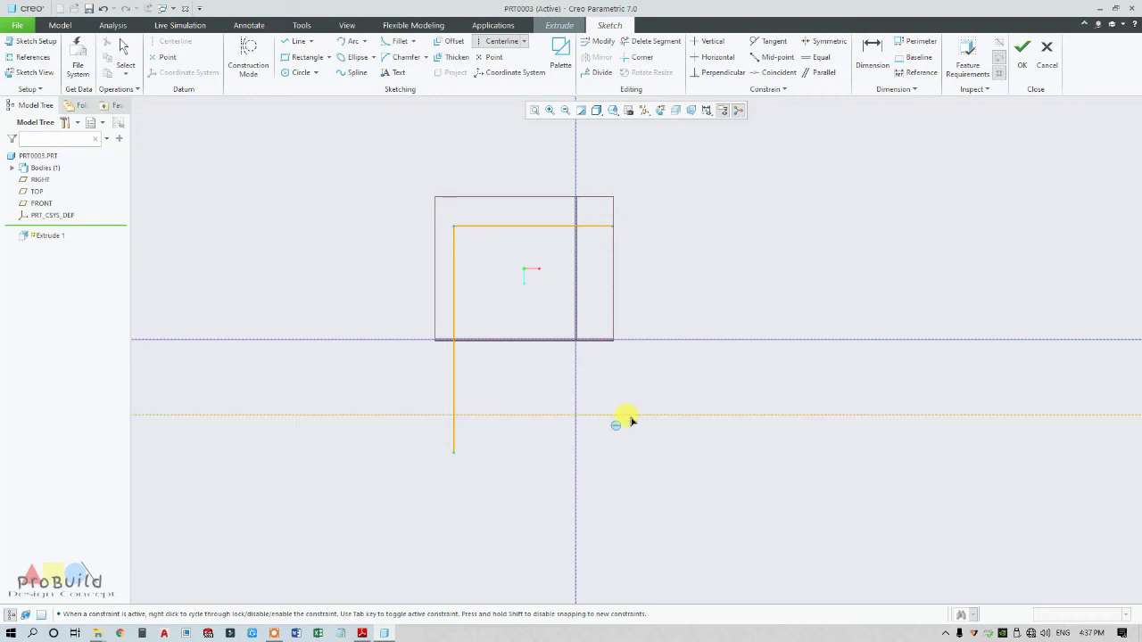
pyautogui.click(647, 418)
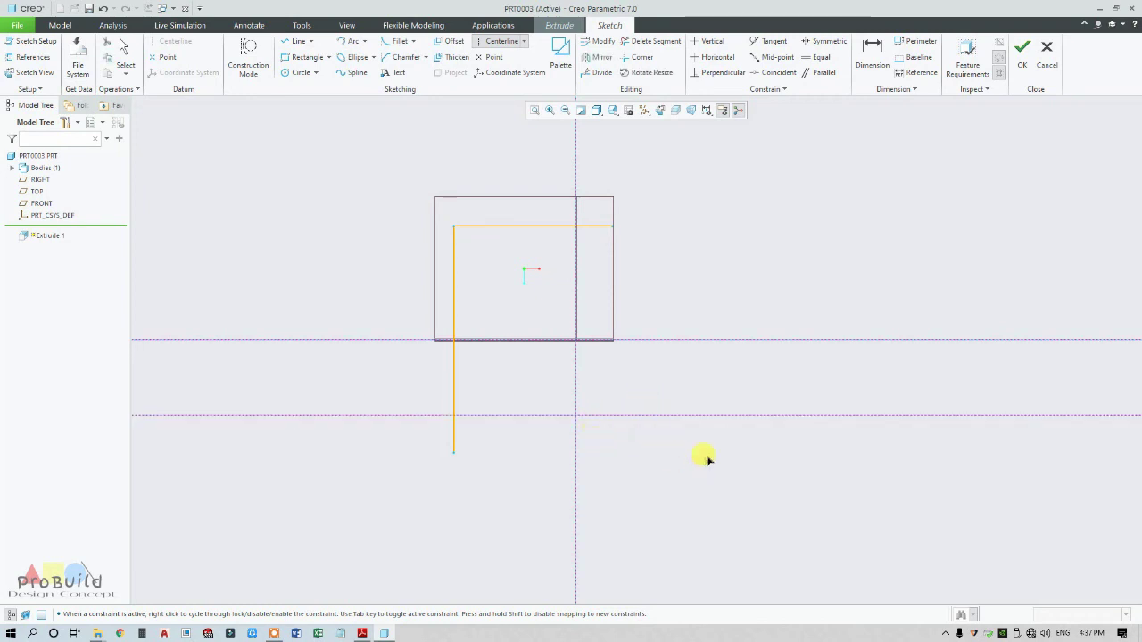
pyautogui.click(699, 296)
pyautogui.click(694, 241)
pyautogui.middleClick(740, 299)
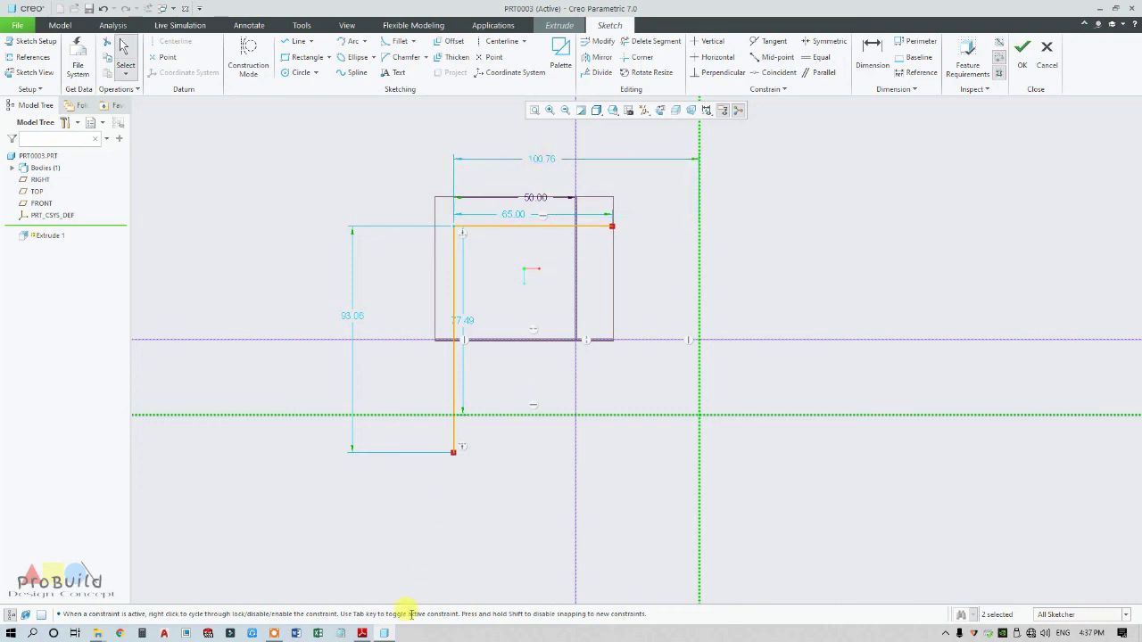
# Check the plate length in the PDF drawing and set the distance from the left line to the far-right vertical centerline to 145 mm
pyautogui.click(361, 634)
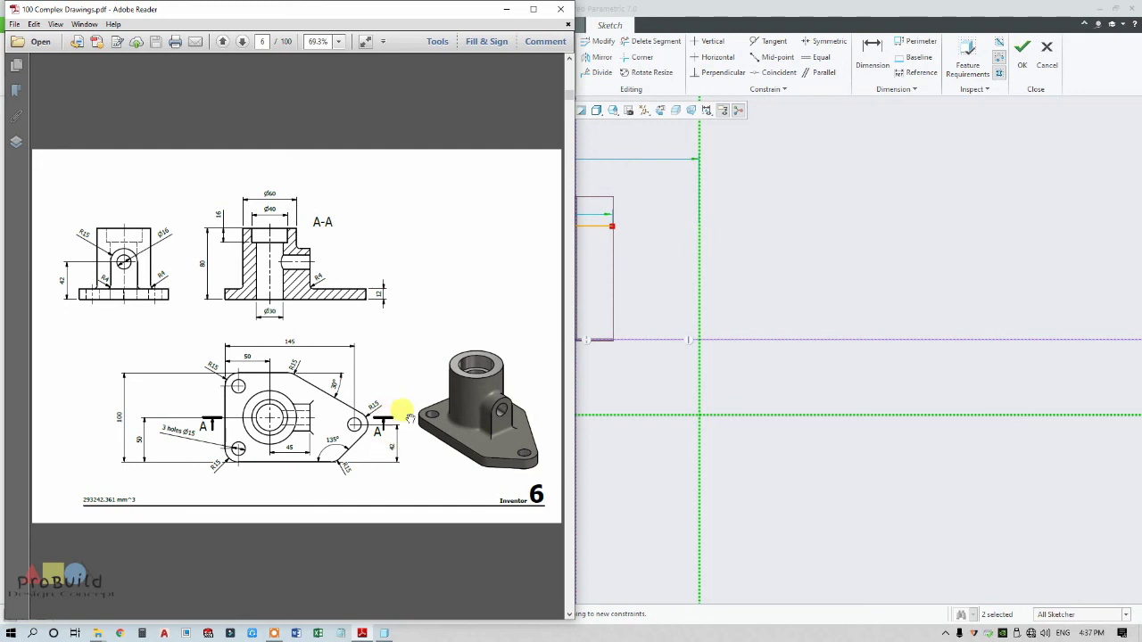
pyautogui.click(697, 237)
pyautogui.doubleClick(542, 160)
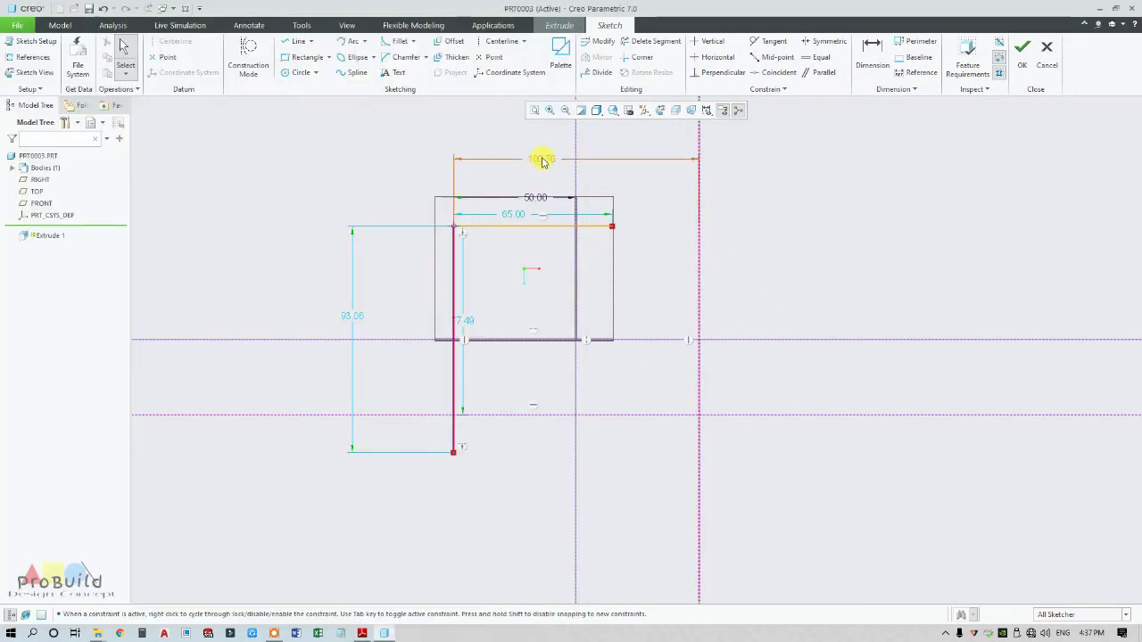
pyautogui.write('145')
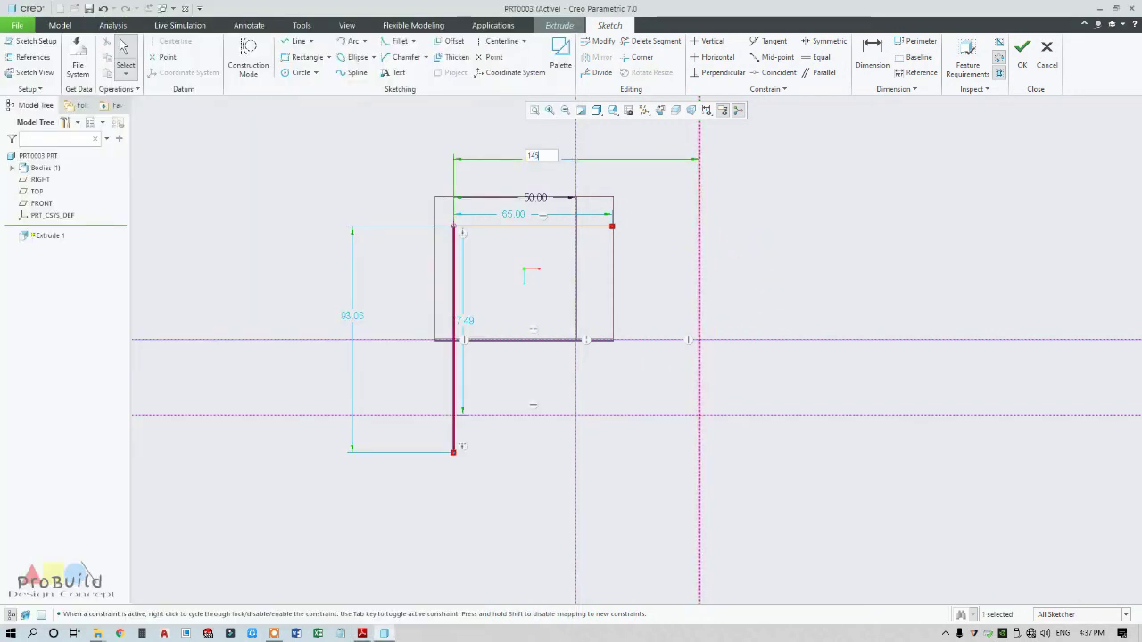
pyautogui.press('Return')
pyautogui.click(785, 449)
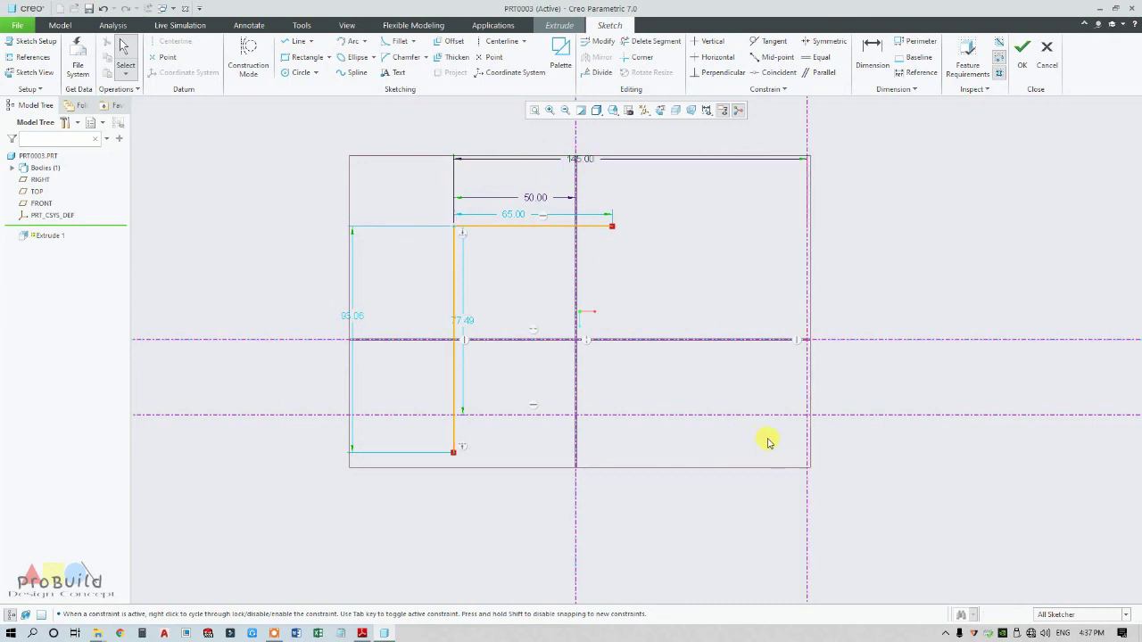
# Dimension the lower horizontal centerline at 42 mm above the vertical line's lower endpoint
pyautogui.click(872, 53)
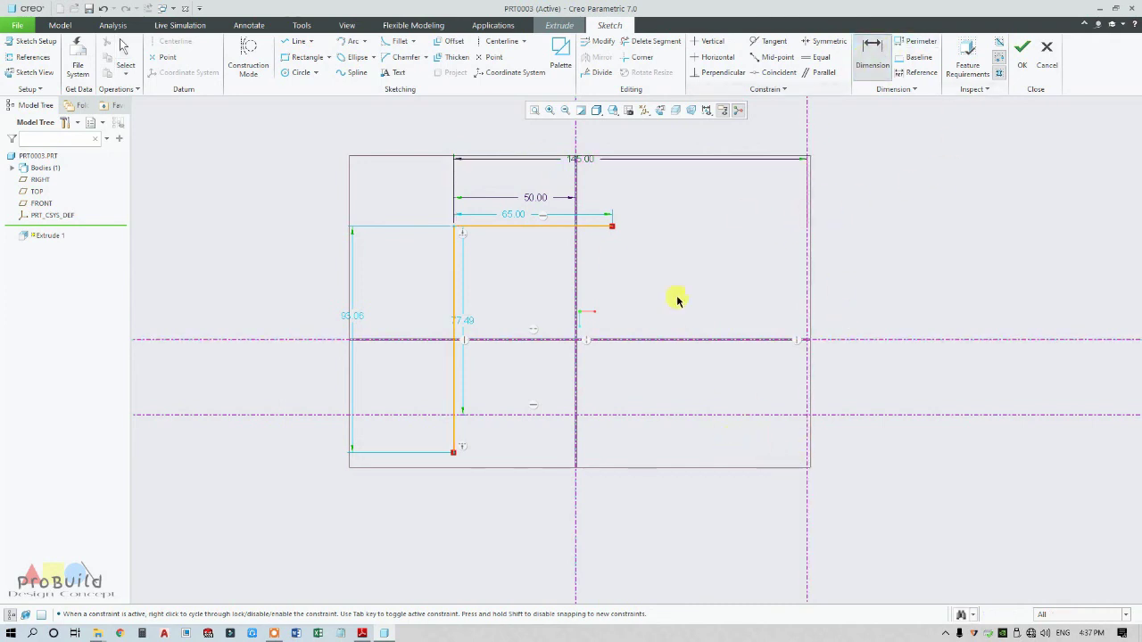
pyautogui.click(453, 452)
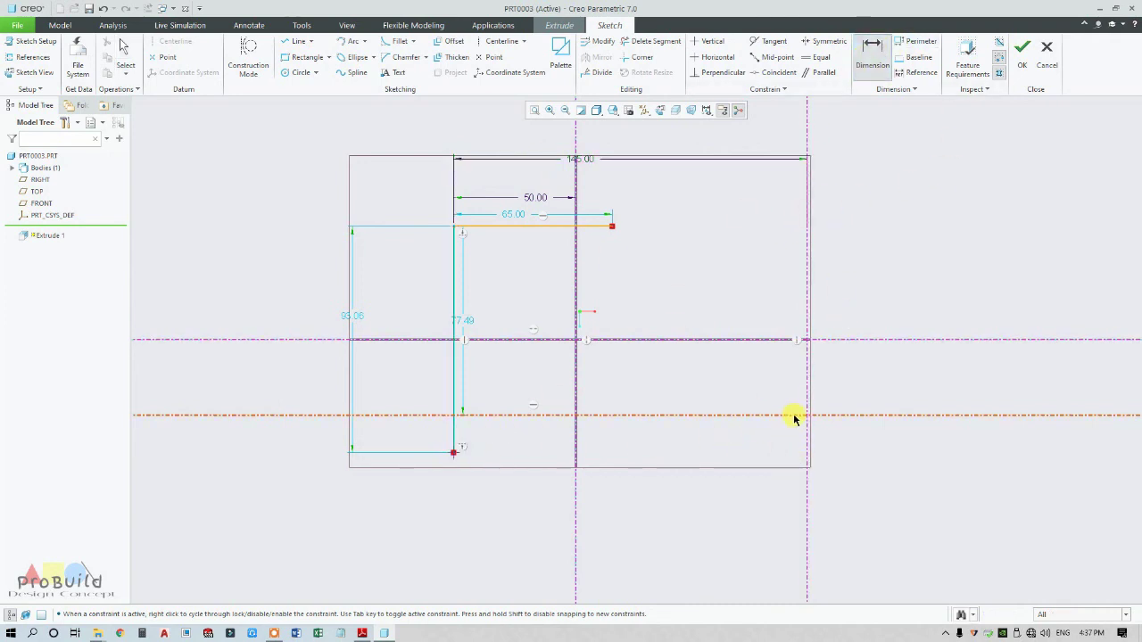
pyautogui.click(843, 434)
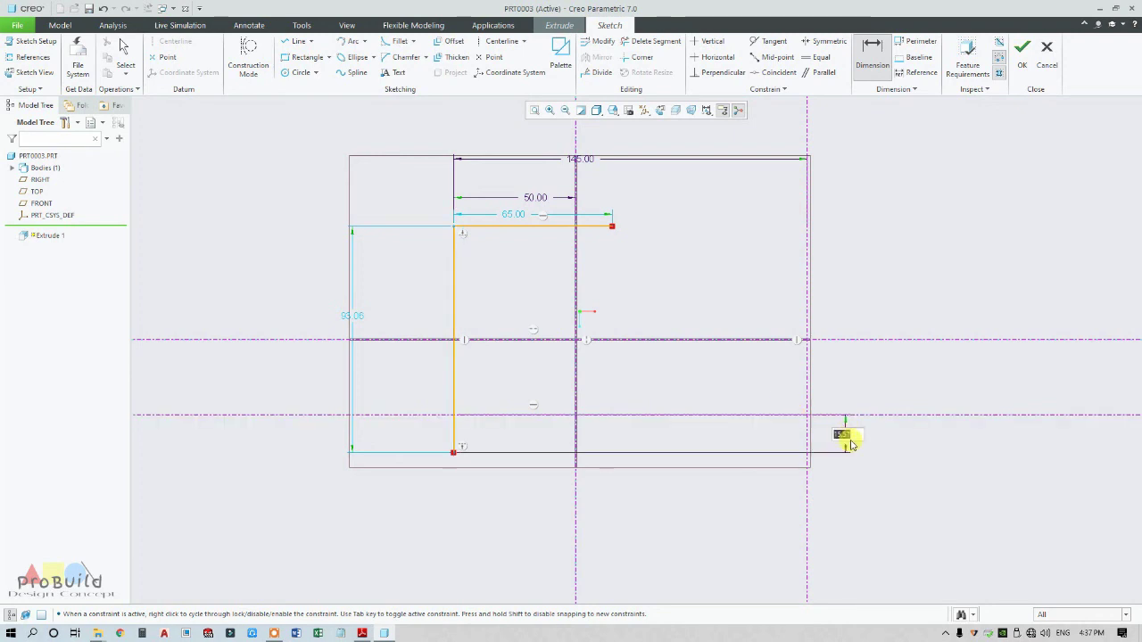
pyautogui.write('42')
pyautogui.press('Return')
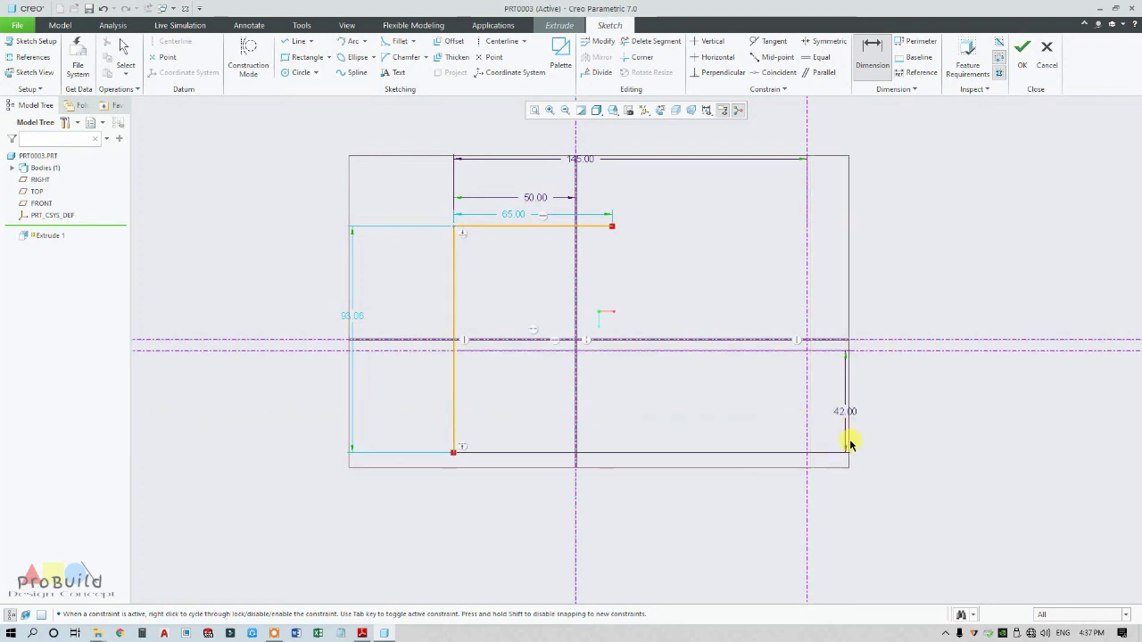
pyautogui.middleClick(665, 381)
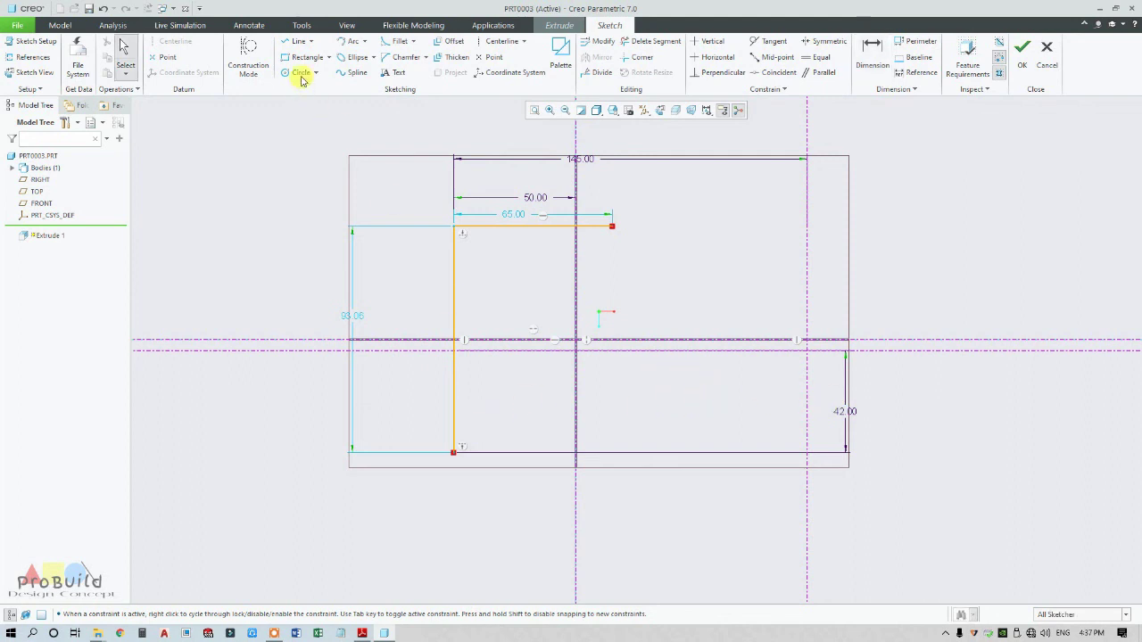
# Check the plate width in the PDF drawing and set the left vertical line's length to 100 mm
pyautogui.click(301, 42)
pyautogui.middleClick(506, 416)
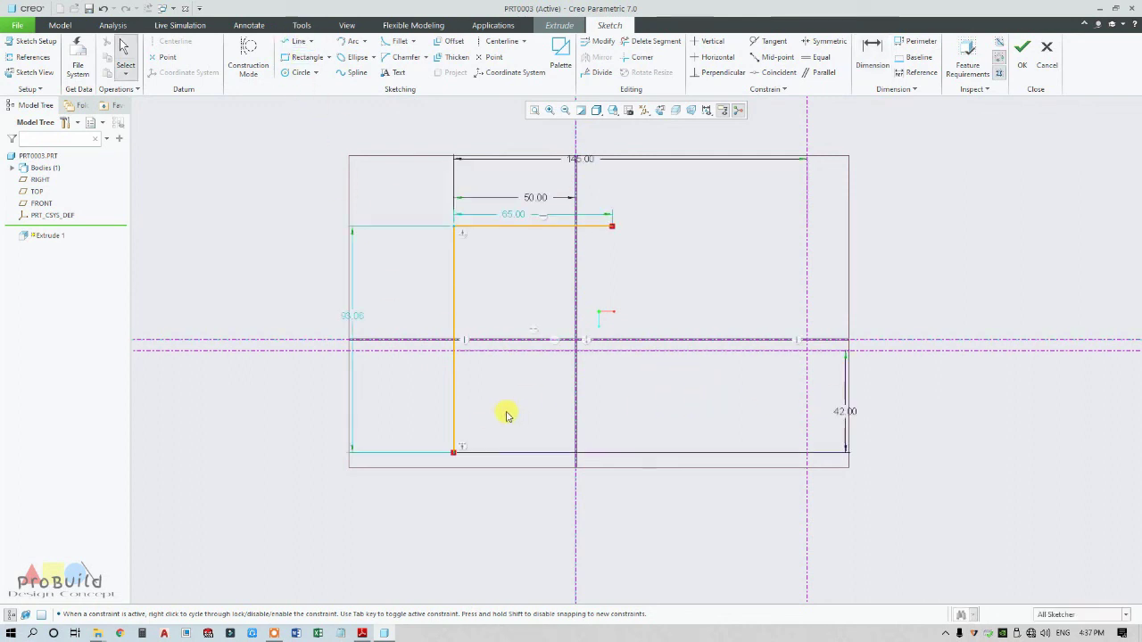
pyautogui.doubleClick(354, 317)
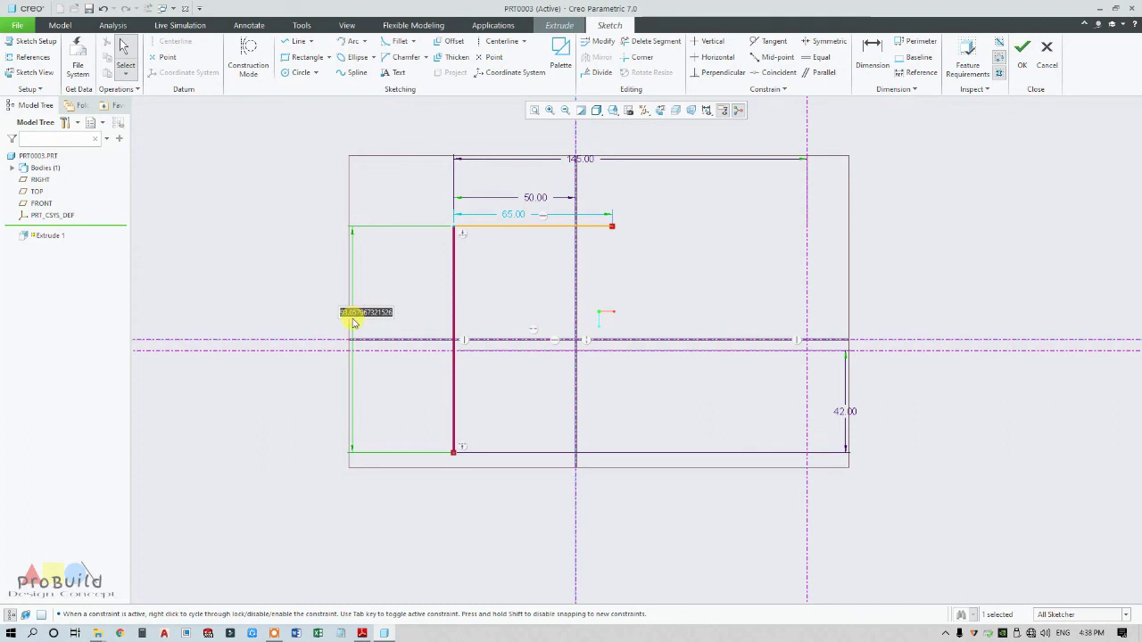
pyautogui.click(362, 634)
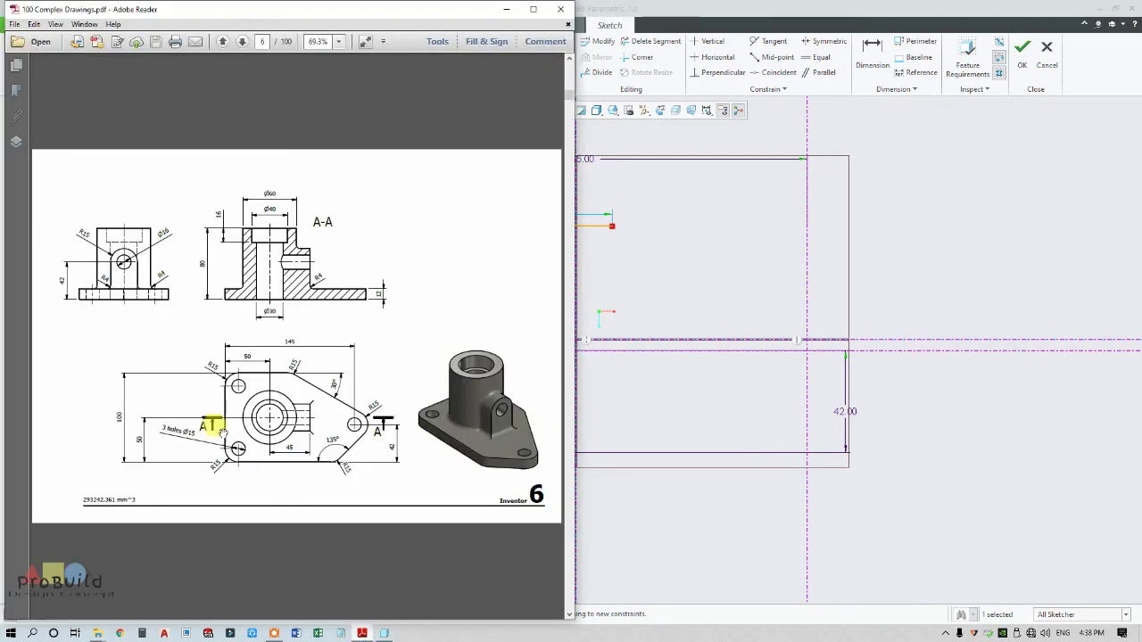
pyautogui.click(624, 447)
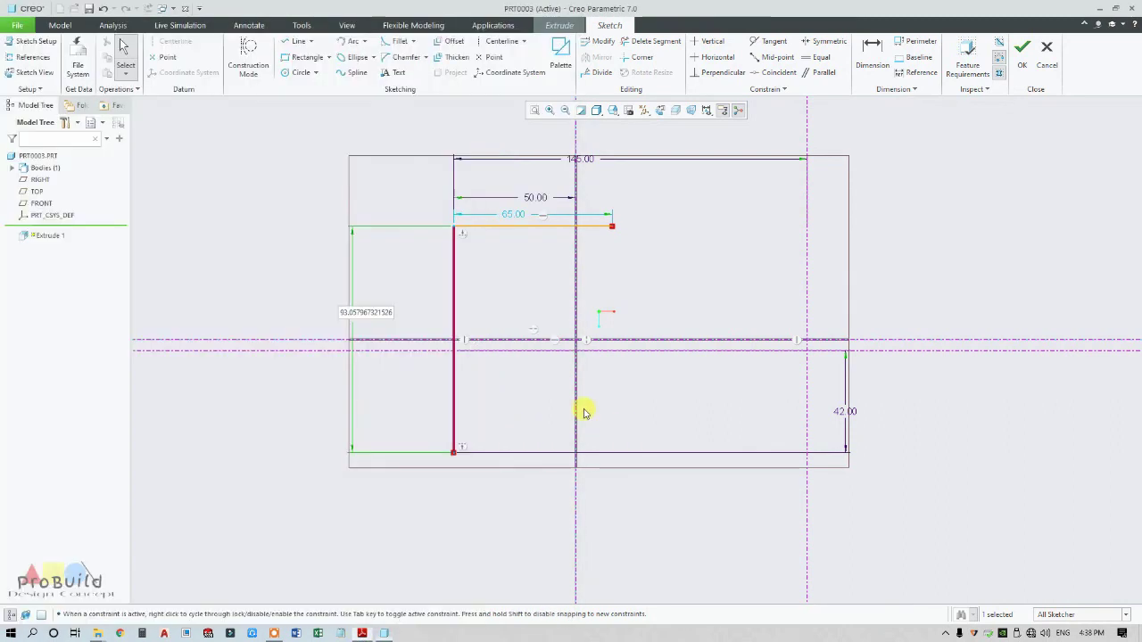
pyautogui.doubleClick(356, 312)
pyautogui.write('100')
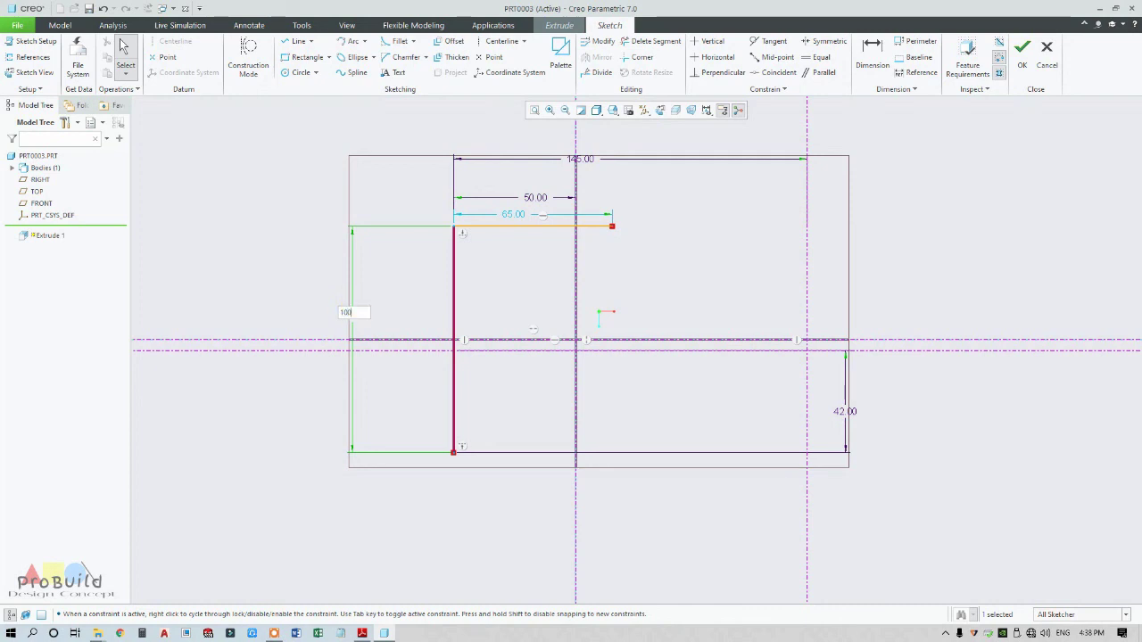
pyautogui.press('Return')
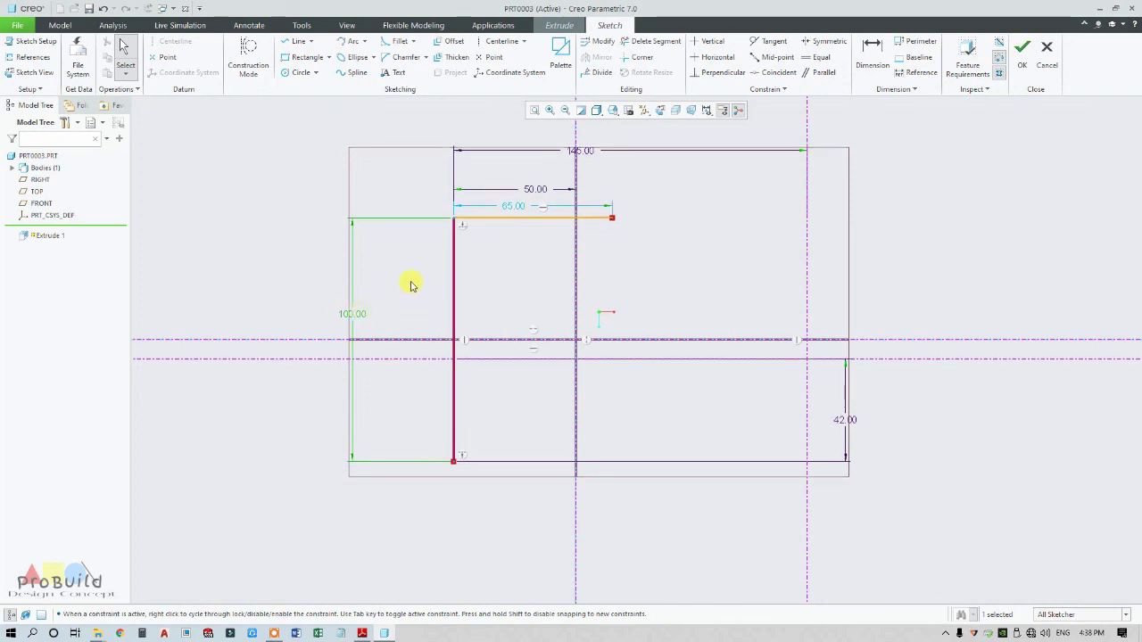
# Check the corner radius in the PDF drawing and sketch a 30 mm diameter circle where the lower horizontal and far-right vertical centerlines cross
pyautogui.click(301, 72)
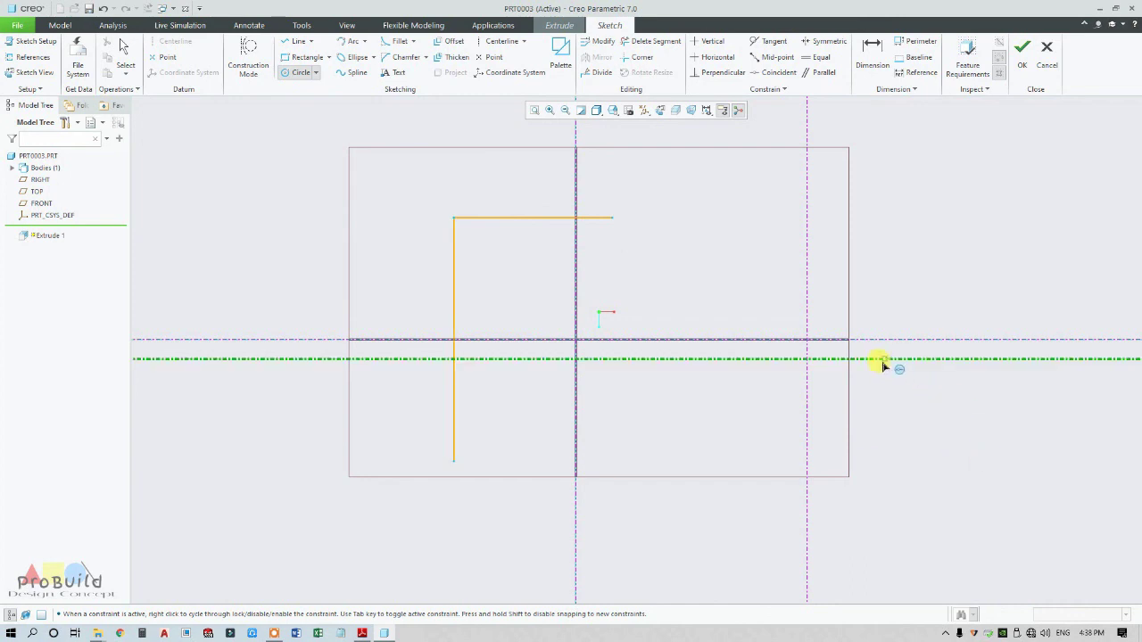
pyautogui.scroll(-3, 883, 362)
pyautogui.scroll(-1, 812, 398)
pyautogui.click(361, 634)
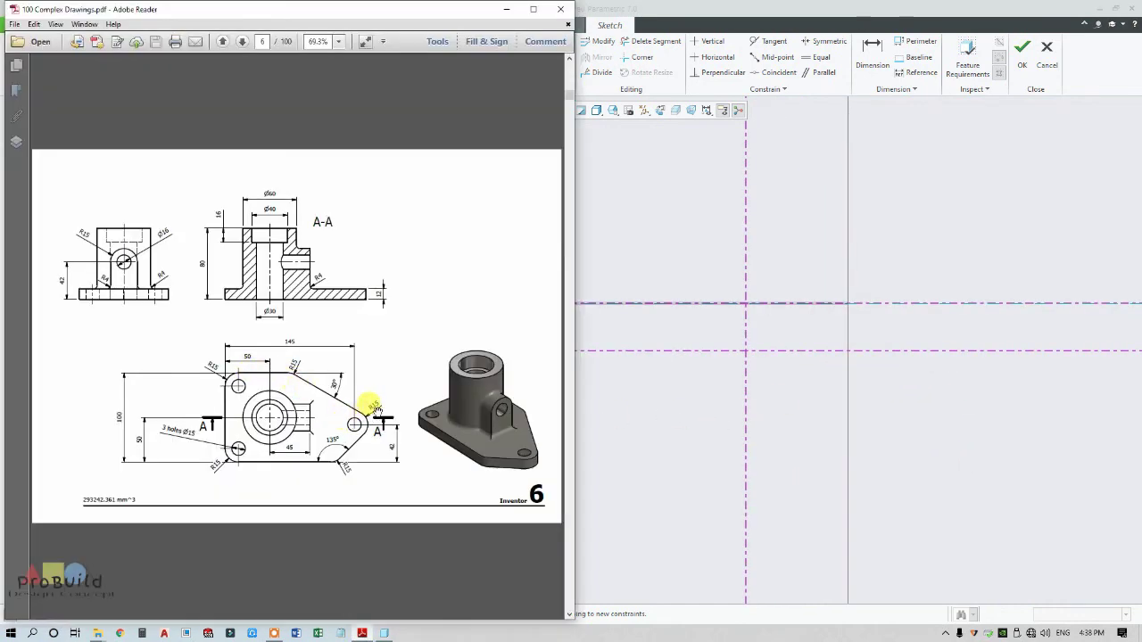
pyautogui.click(702, 391)
pyautogui.scroll(-1, 693, 392)
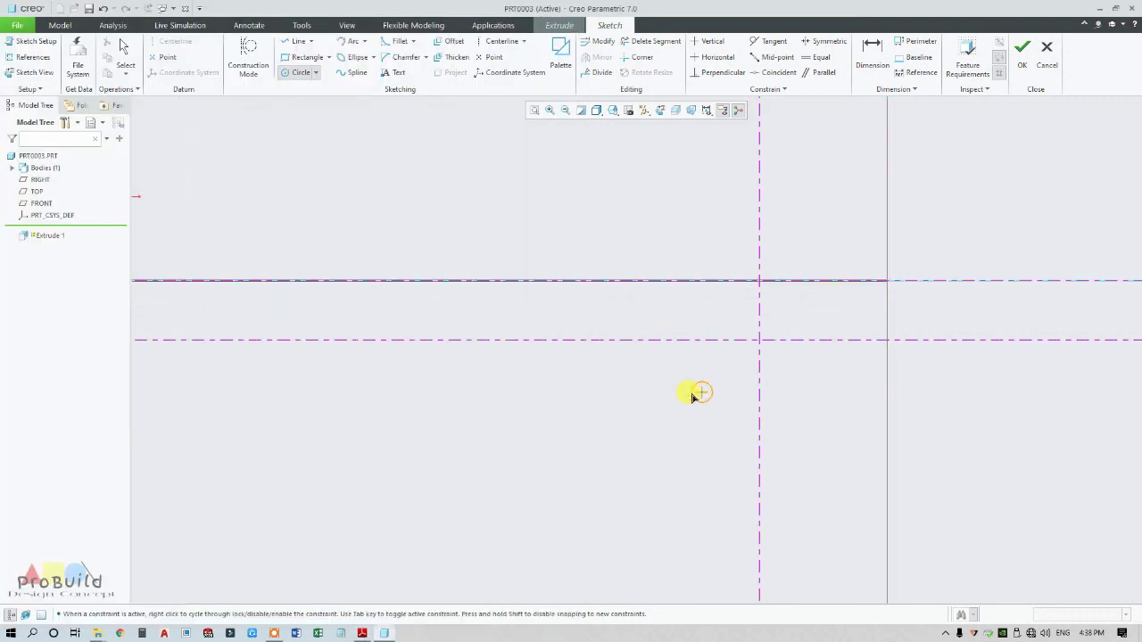
pyautogui.click(759, 340)
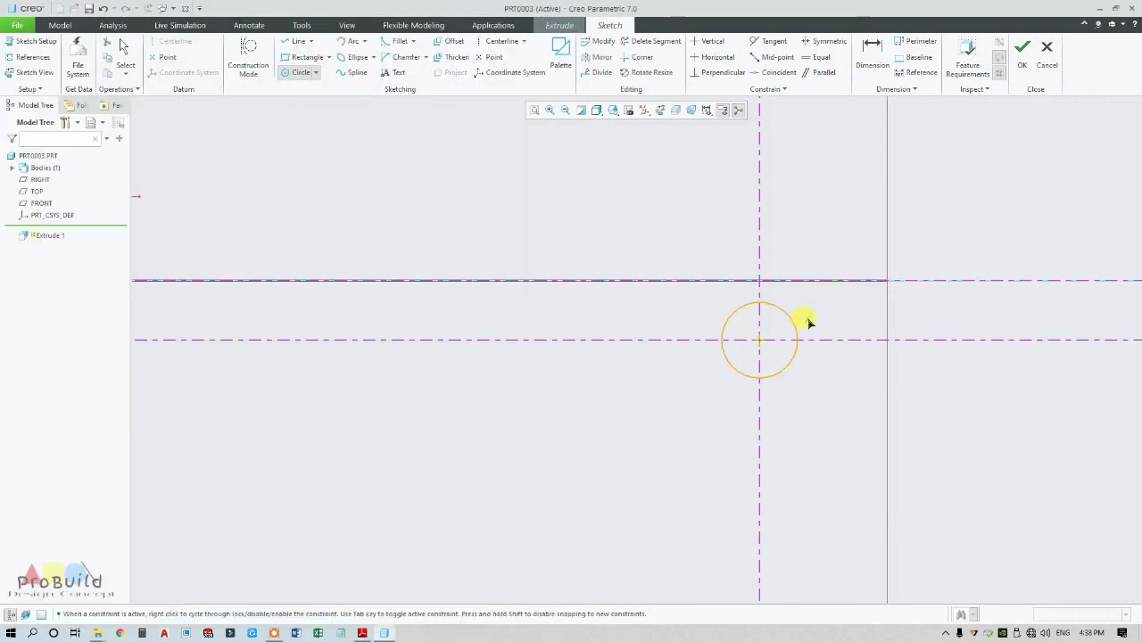
pyautogui.click(806, 321)
pyautogui.middleClick(689, 307)
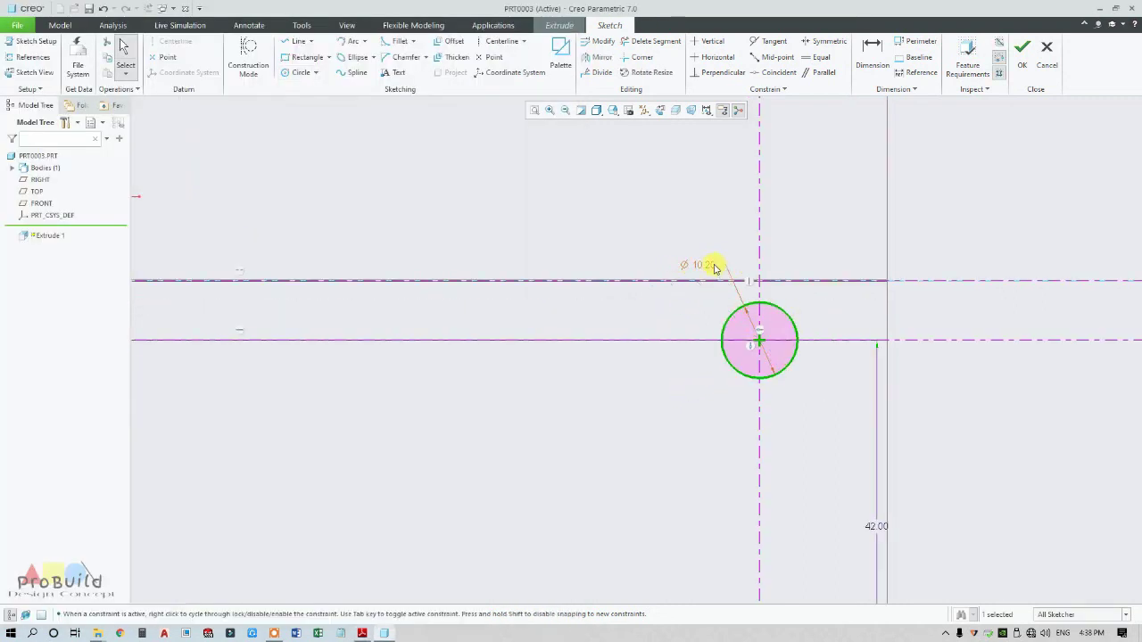
pyautogui.click(701, 270)
pyautogui.write('30')
pyautogui.press('Return')
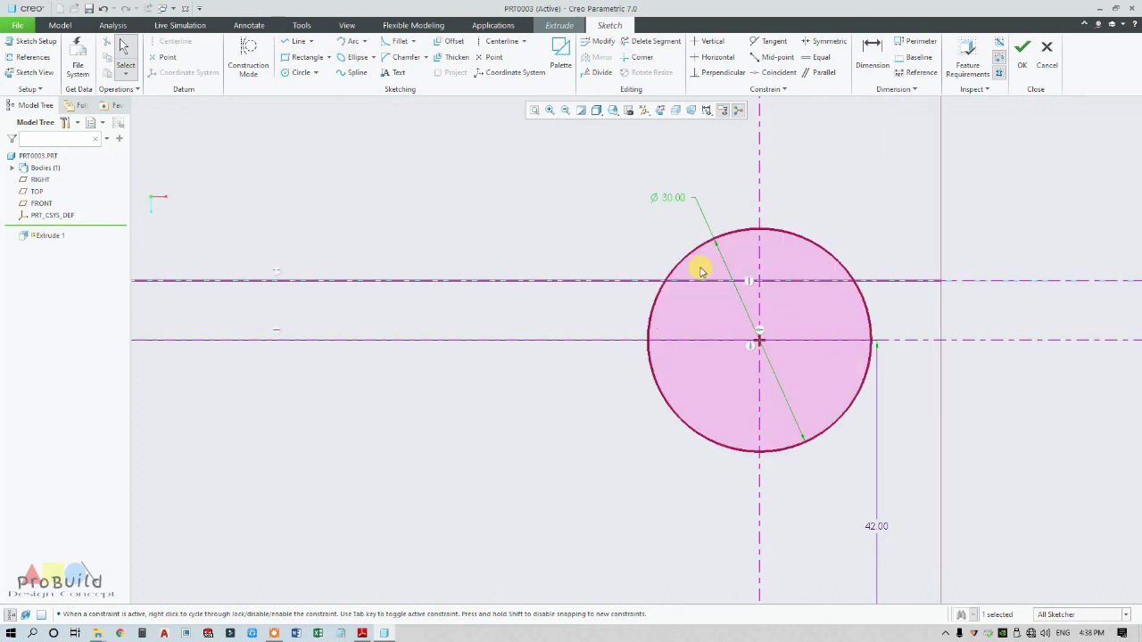
# Sketch a horizontal line about 111 mm long from the left line's lower endpoint, continued by a sloping line ending tangent on the circle
pyautogui.scroll(7, 711, 335)
pyautogui.scroll(-3, 580, 335)
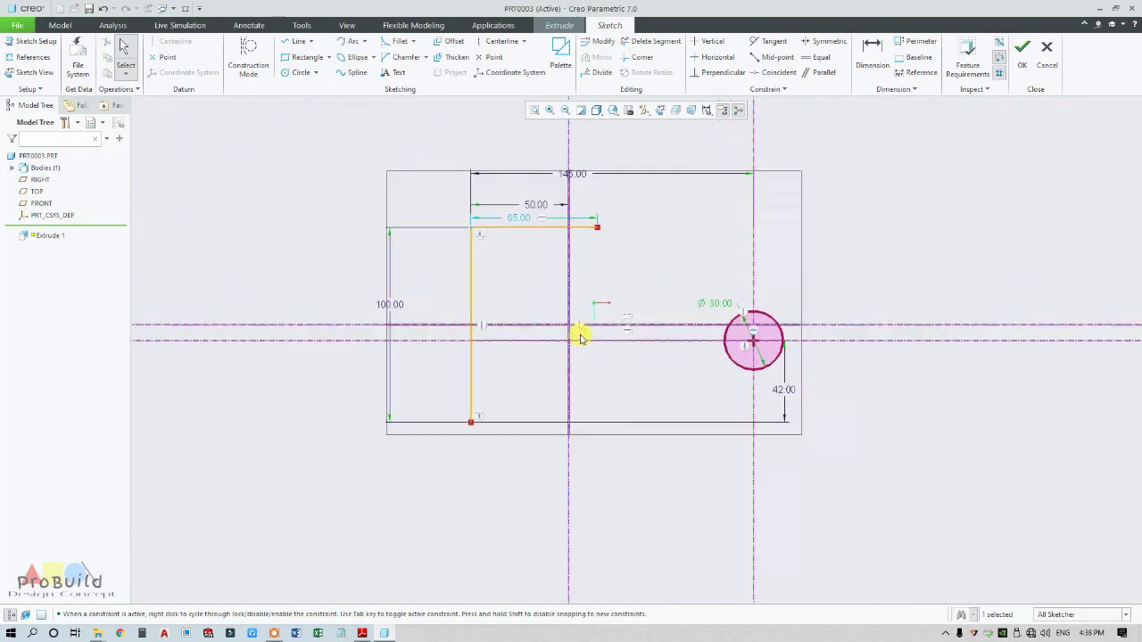
pyautogui.click(301, 73)
pyautogui.click(296, 41)
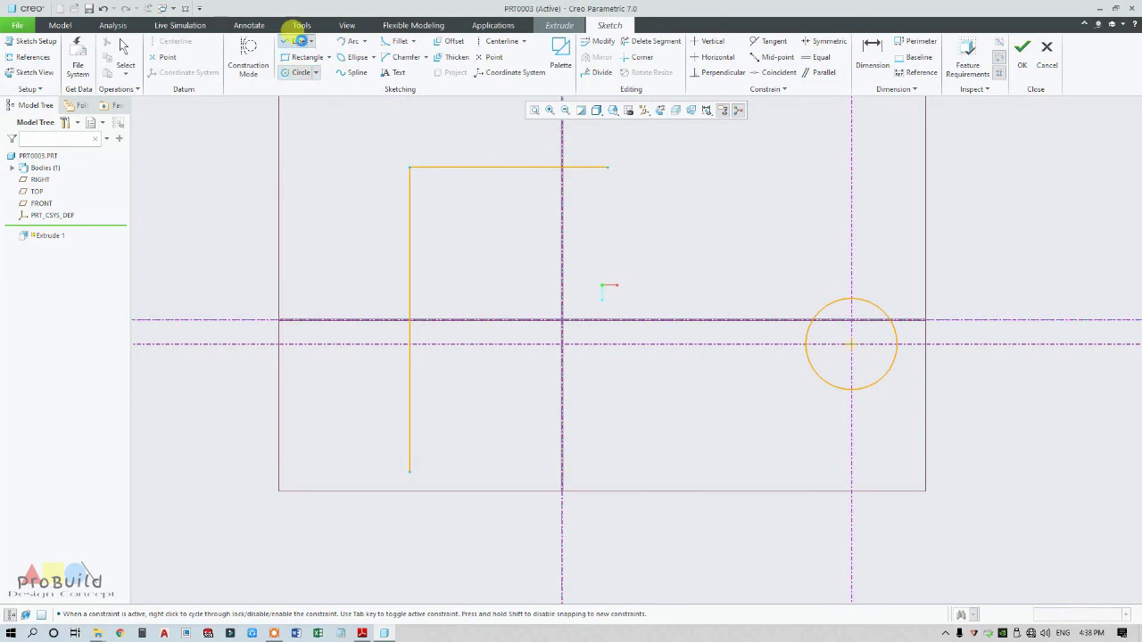
pyautogui.click(408, 473)
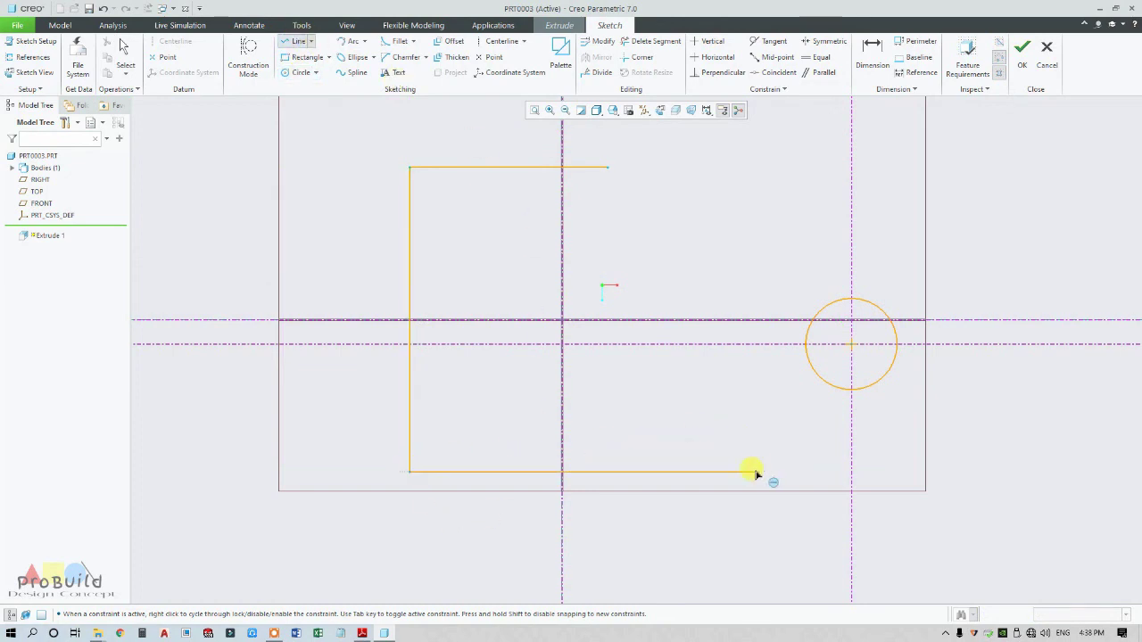
pyautogui.click(361, 633)
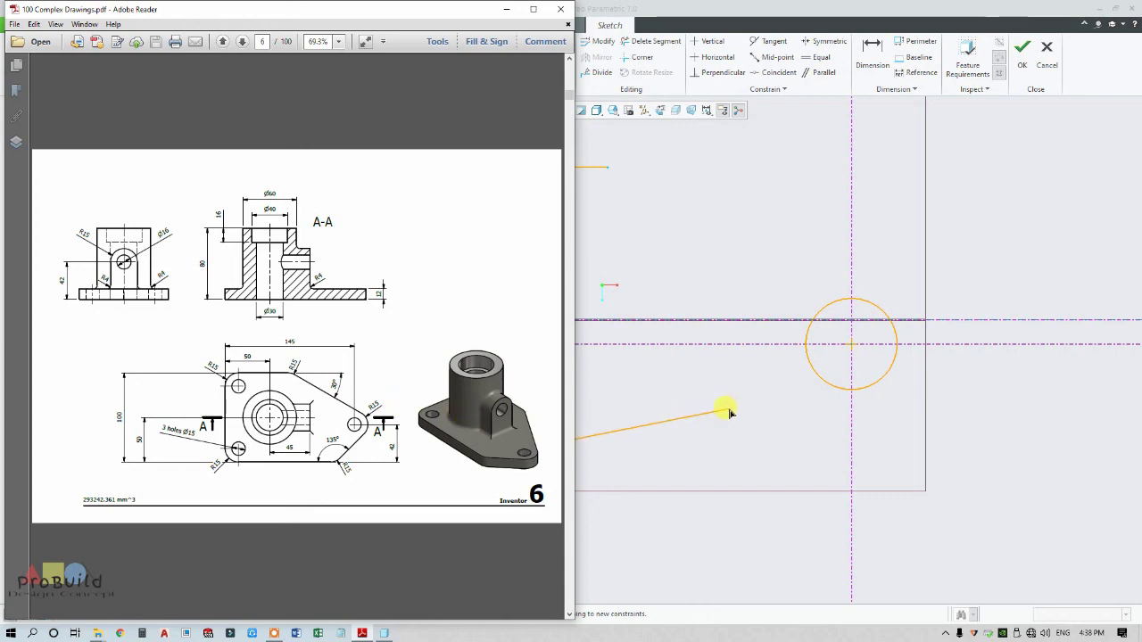
pyautogui.click(506, 9)
pyautogui.click(748, 471)
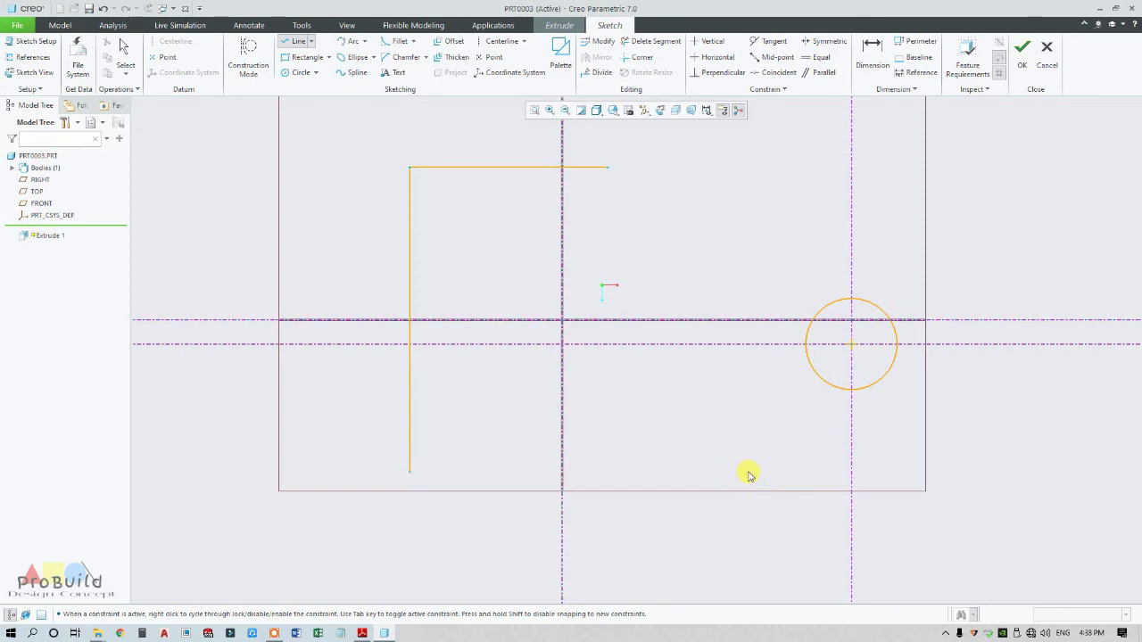
pyautogui.click(881, 388)
pyautogui.middleClick(898, 390)
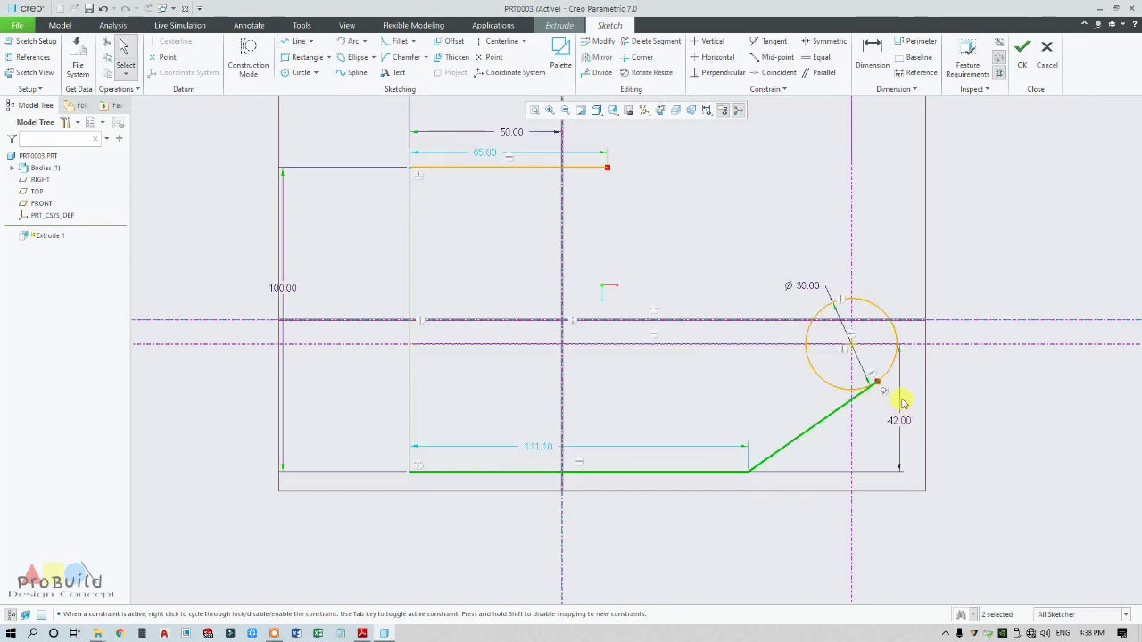
# Move the bottom horizontal line's length dimension below the sketch
pyautogui.scroll(5, 866, 383)
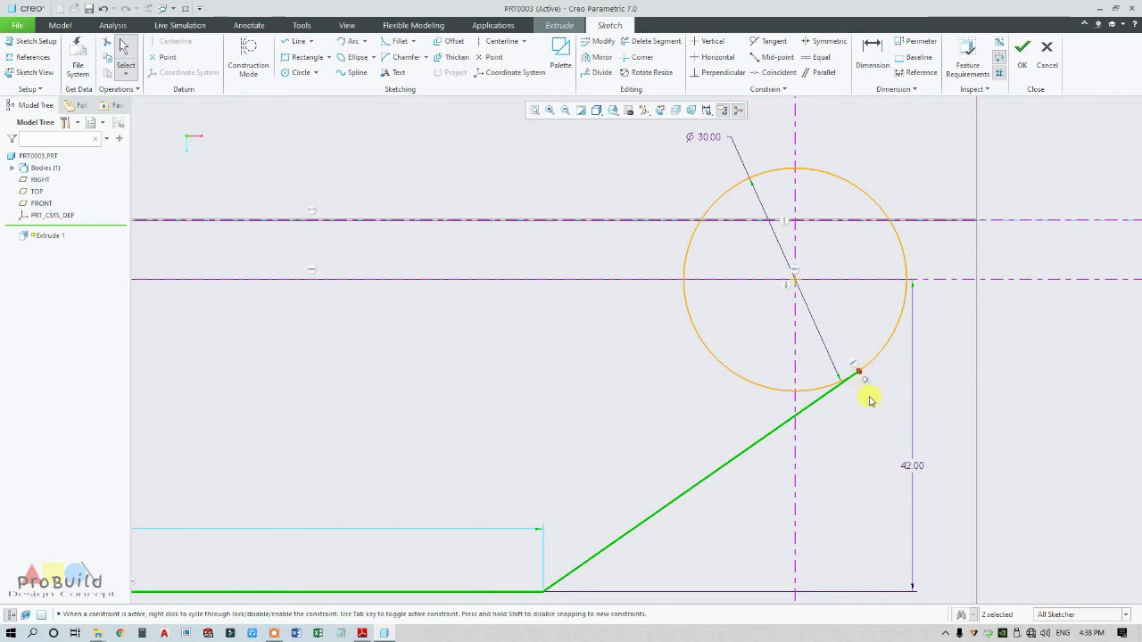
pyautogui.scroll(4, 870, 401)
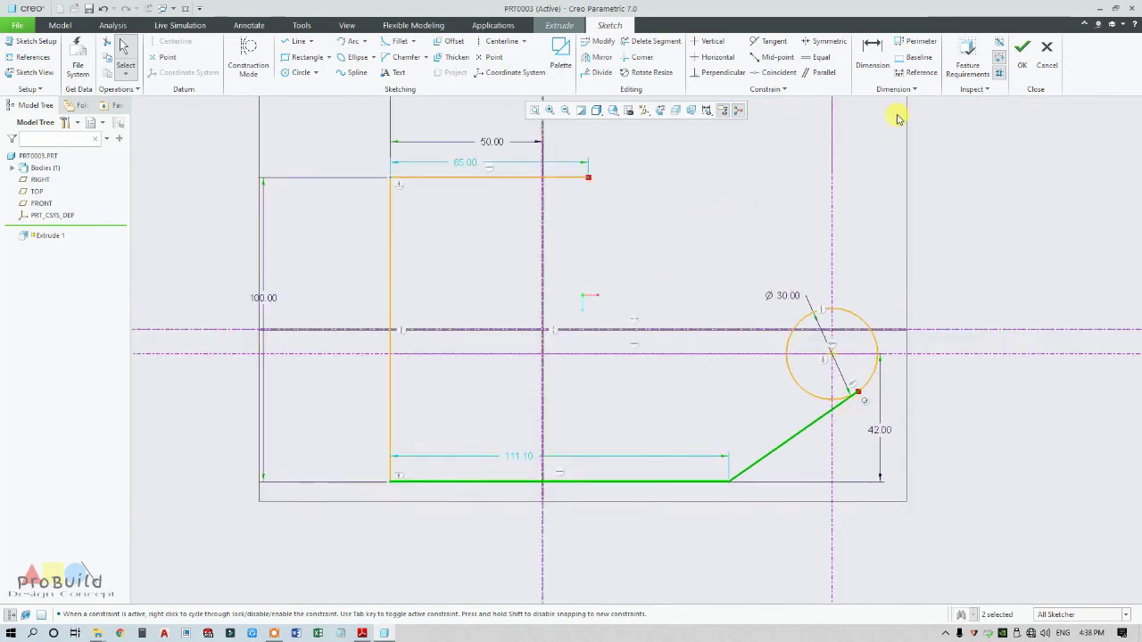
pyautogui.moveTo(510, 460); pyautogui.dragTo(512, 522)
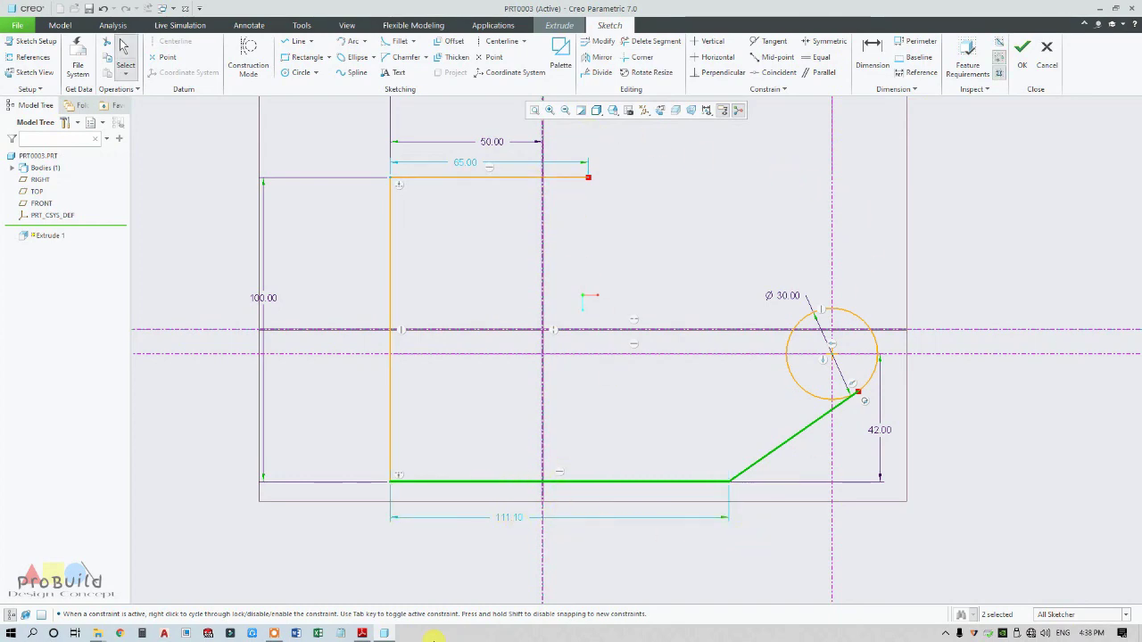
# Check the corner angle in the PDF drawing and dimension the angle between the bottom line and the sloping line at 135 degrees
pyautogui.click(361, 634)
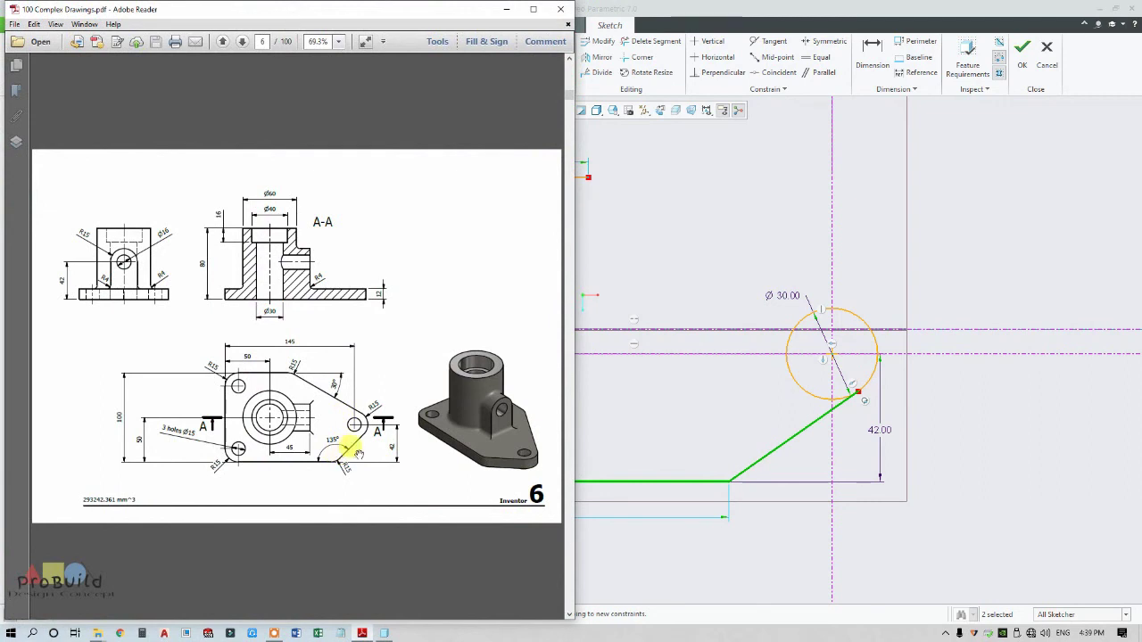
pyautogui.click(664, 432)
pyautogui.click(860, 68)
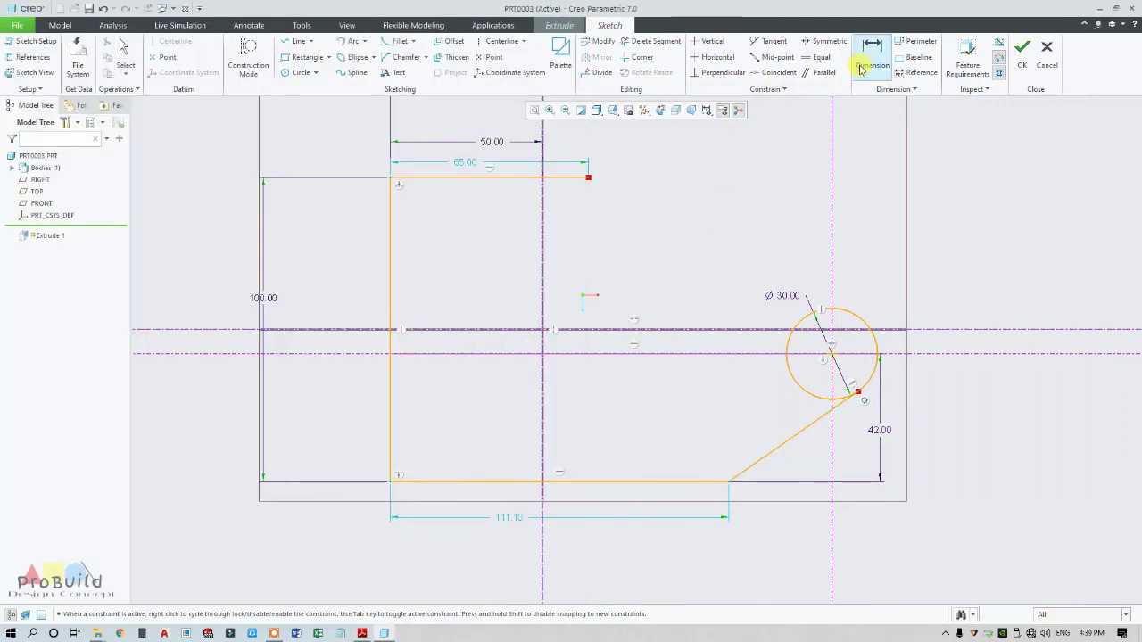
pyautogui.click(704, 481)
pyautogui.click(749, 466)
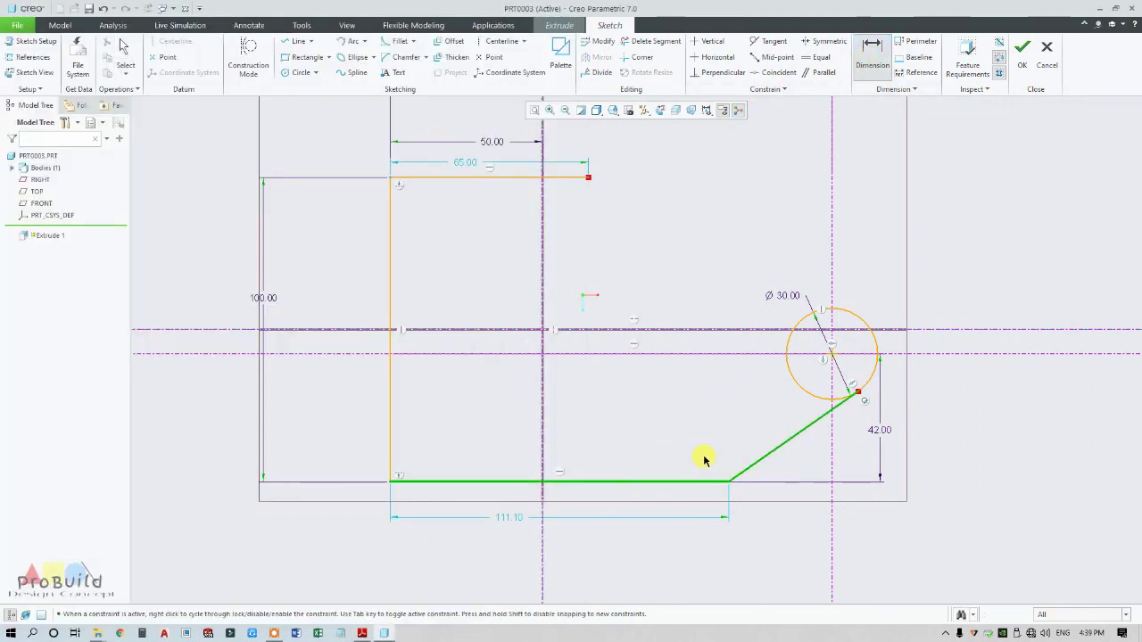
pyautogui.middleClick(714, 463)
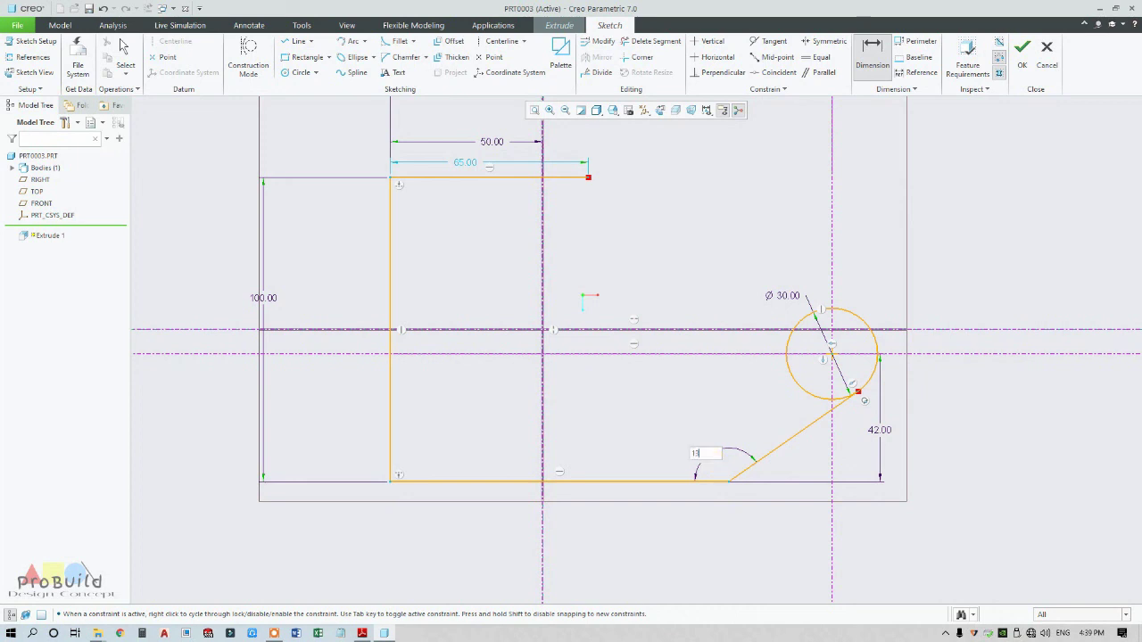
pyautogui.press('Return')
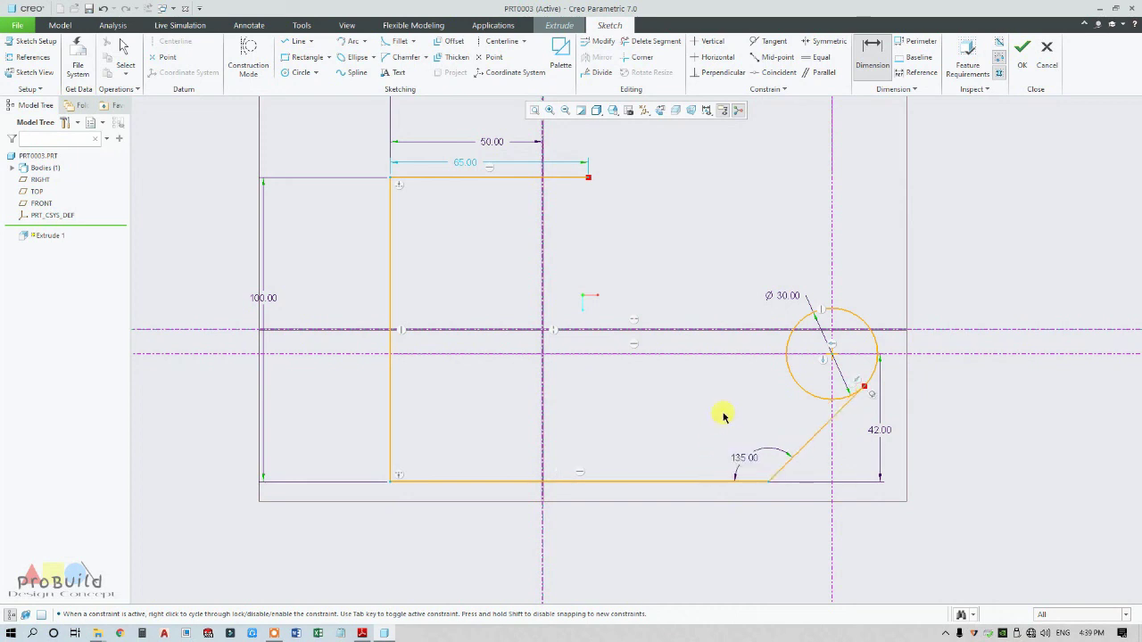
# Check the upper edge in the PDF drawing and sketch a sloping line from the top line's right endpoint, ending tangent on the circle
pyautogui.middleClick(723, 417)
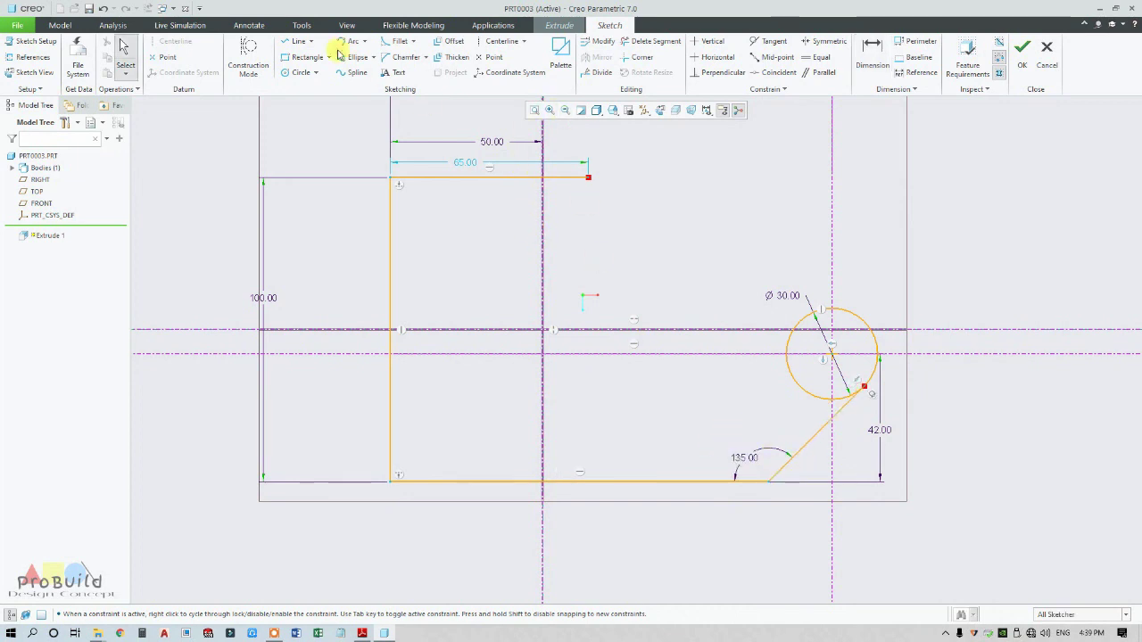
pyautogui.click(372, 635)
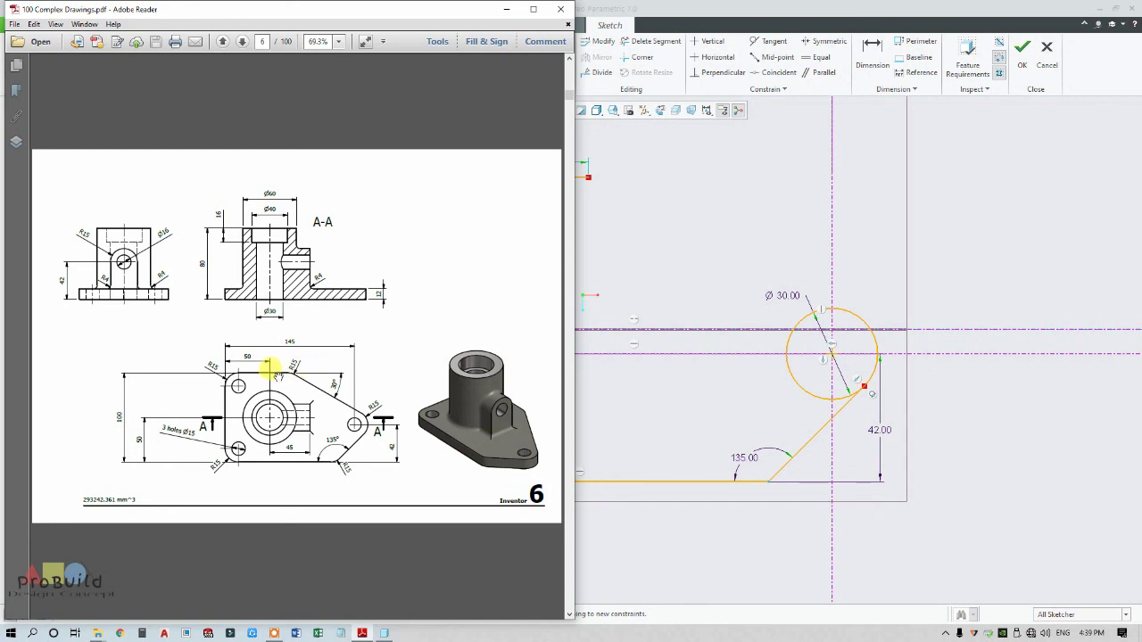
pyautogui.click(641, 408)
pyautogui.click(297, 41)
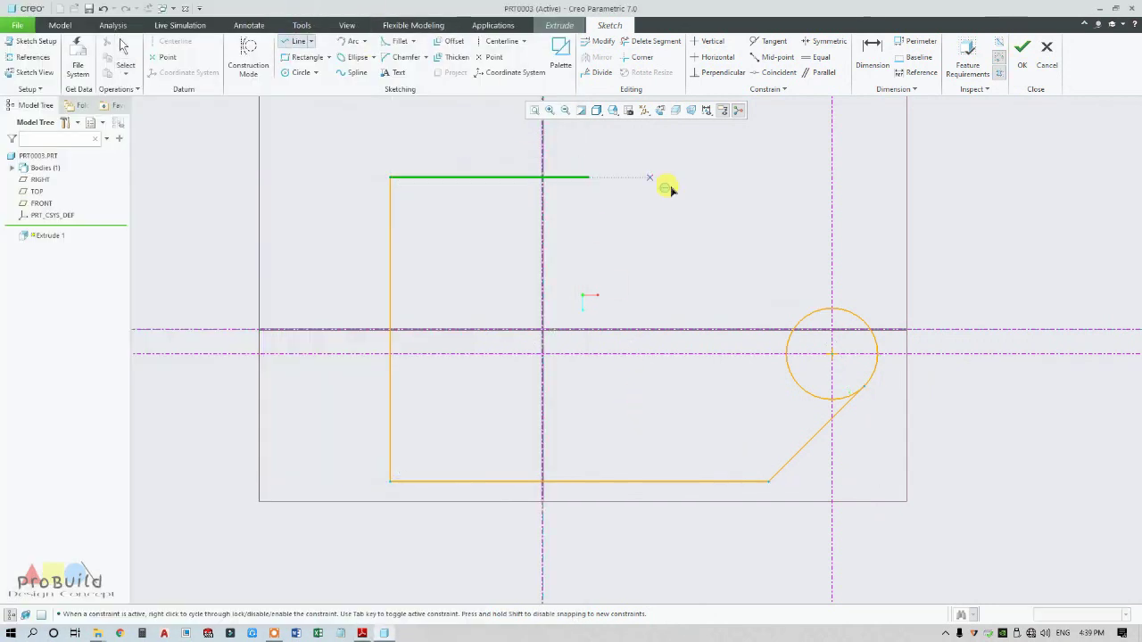
pyautogui.click(589, 178)
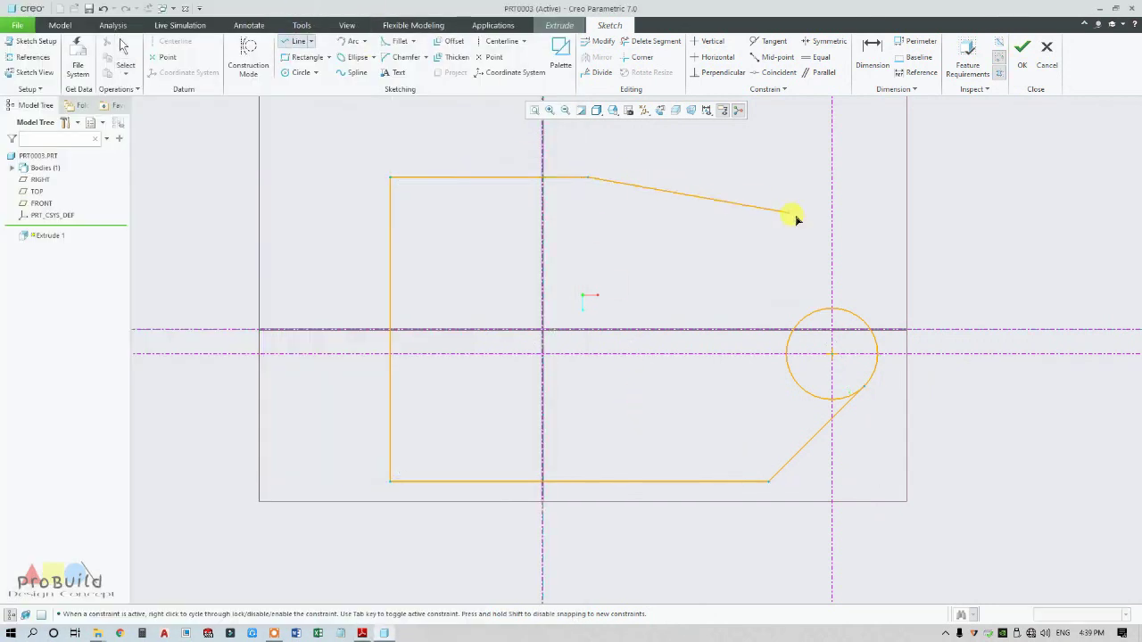
pyautogui.click(848, 311)
pyautogui.middleClick(861, 294)
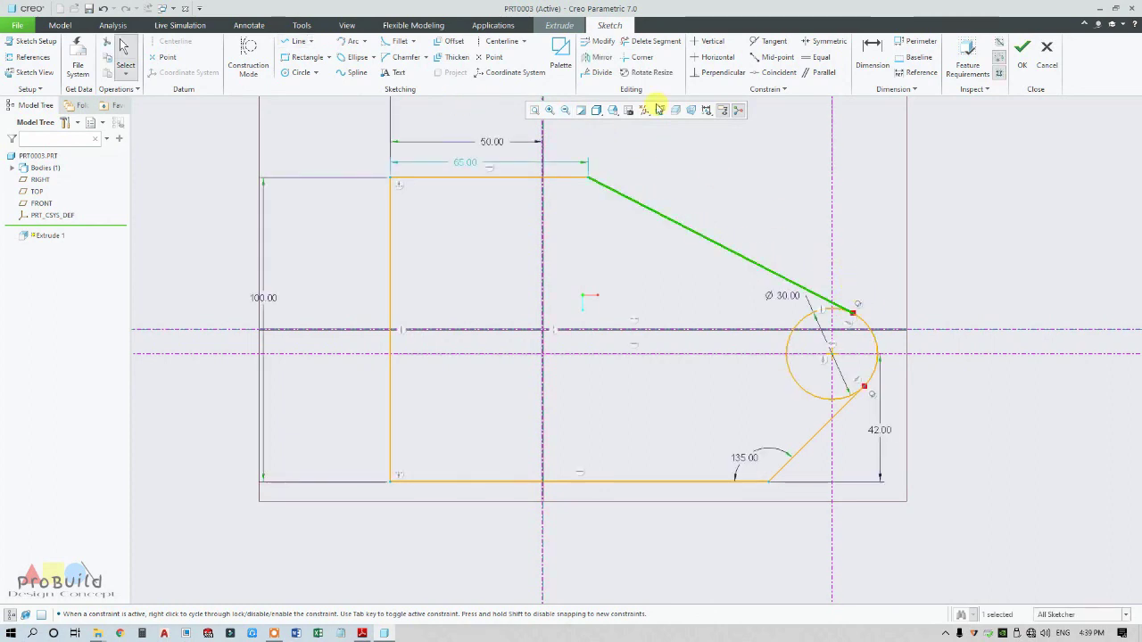
# Dimension the angle between the top horizontal line and the upper sloping line at 30 degrees
pyautogui.click(872, 54)
pyautogui.click(564, 180)
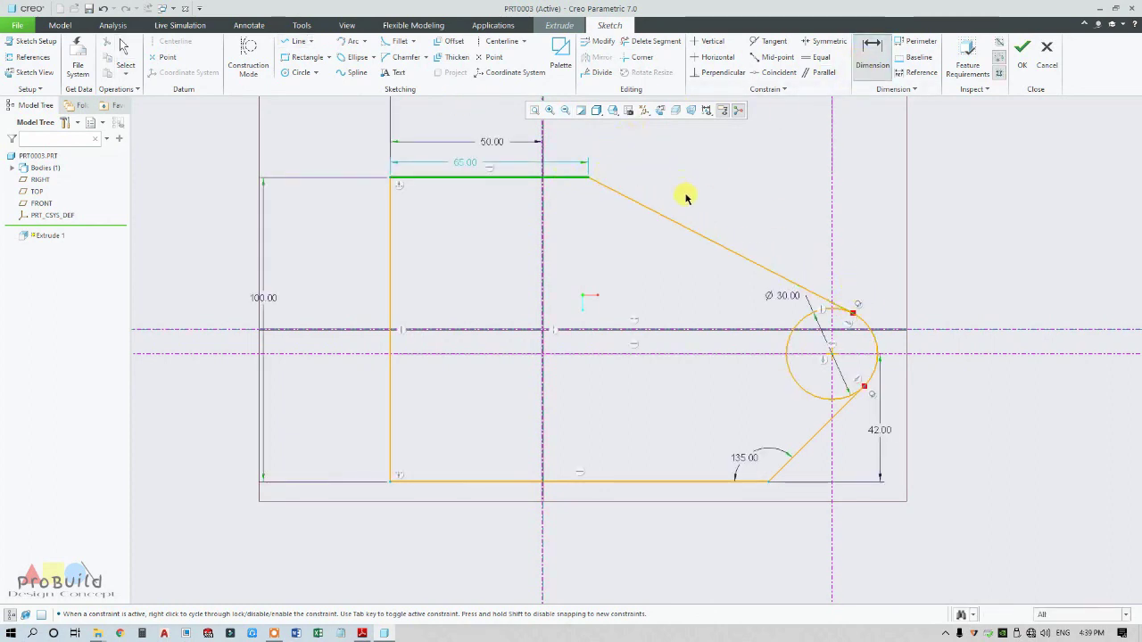
pyautogui.click(674, 221)
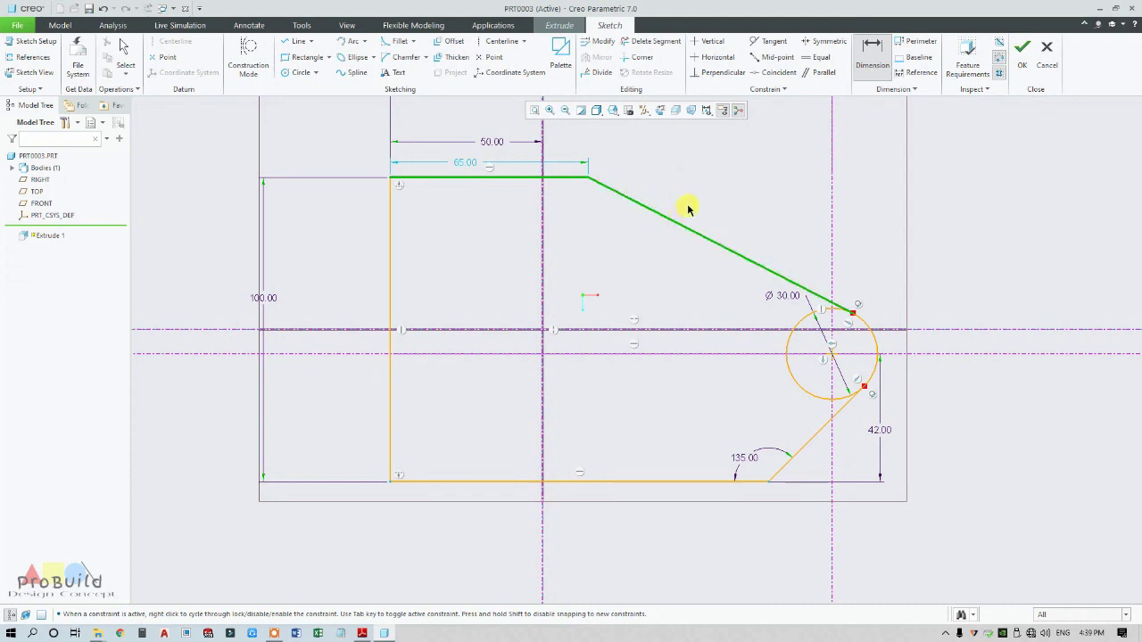
pyautogui.middleClick(687, 203)
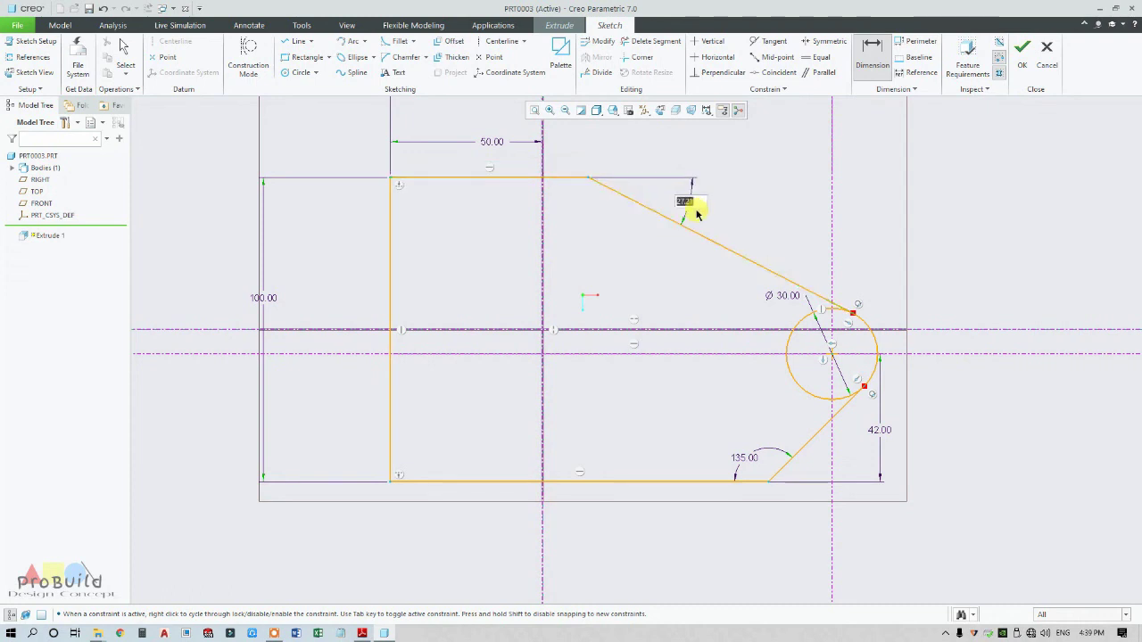
pyautogui.press('Return')
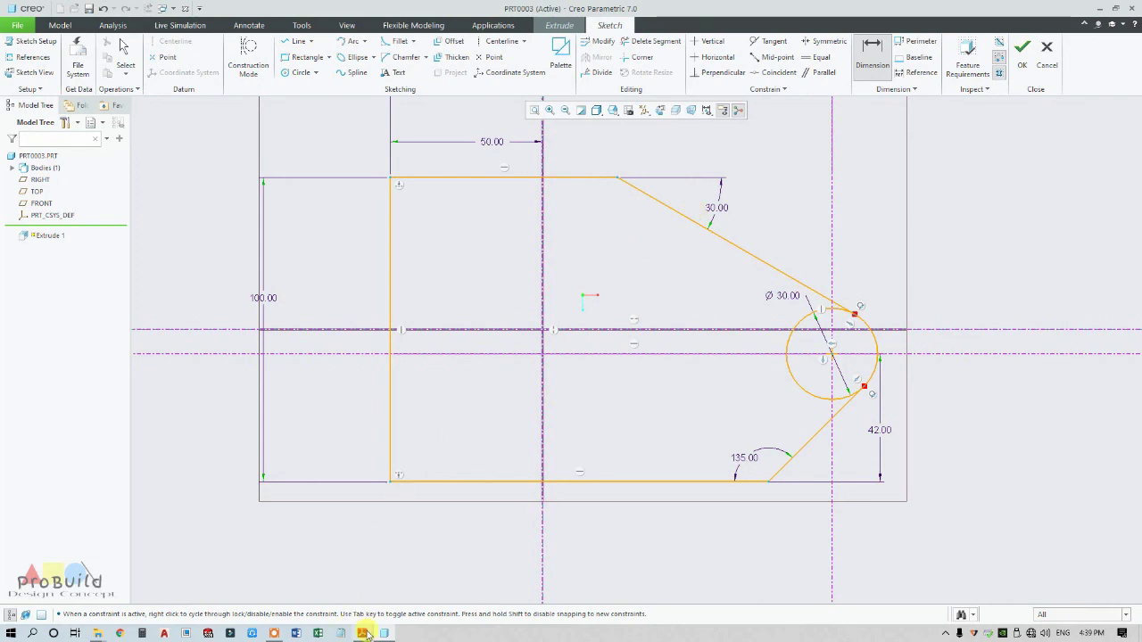
# Check the outline in the PDF drawing and trim away the inner part of the circle, keeping only the outer arc between the sloping lines
pyautogui.click(364, 634)
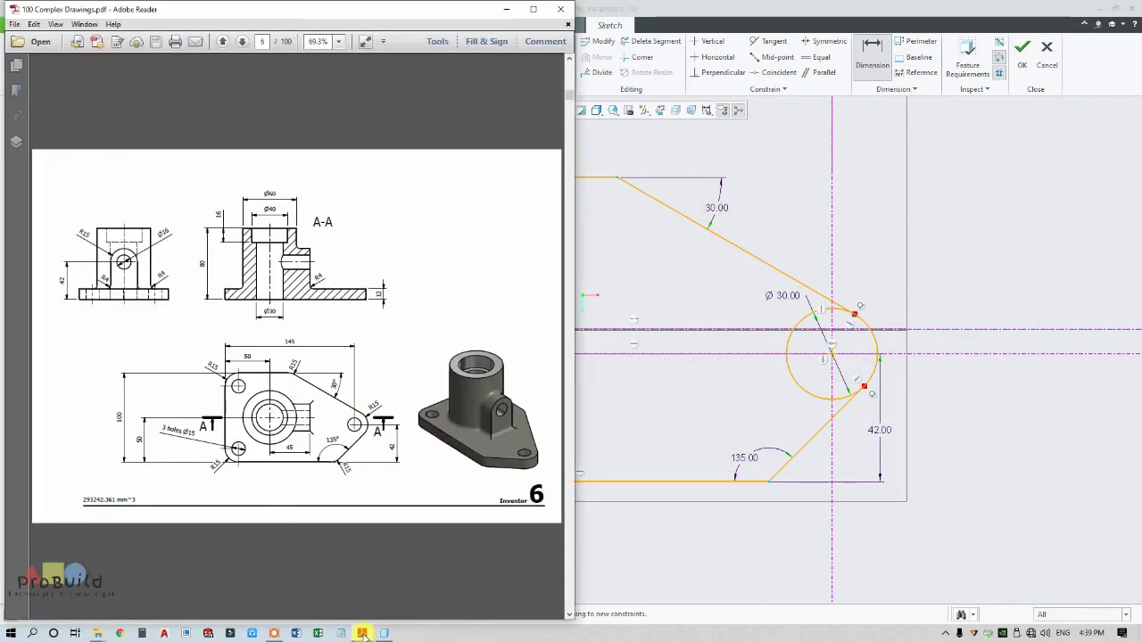
pyautogui.click(364, 633)
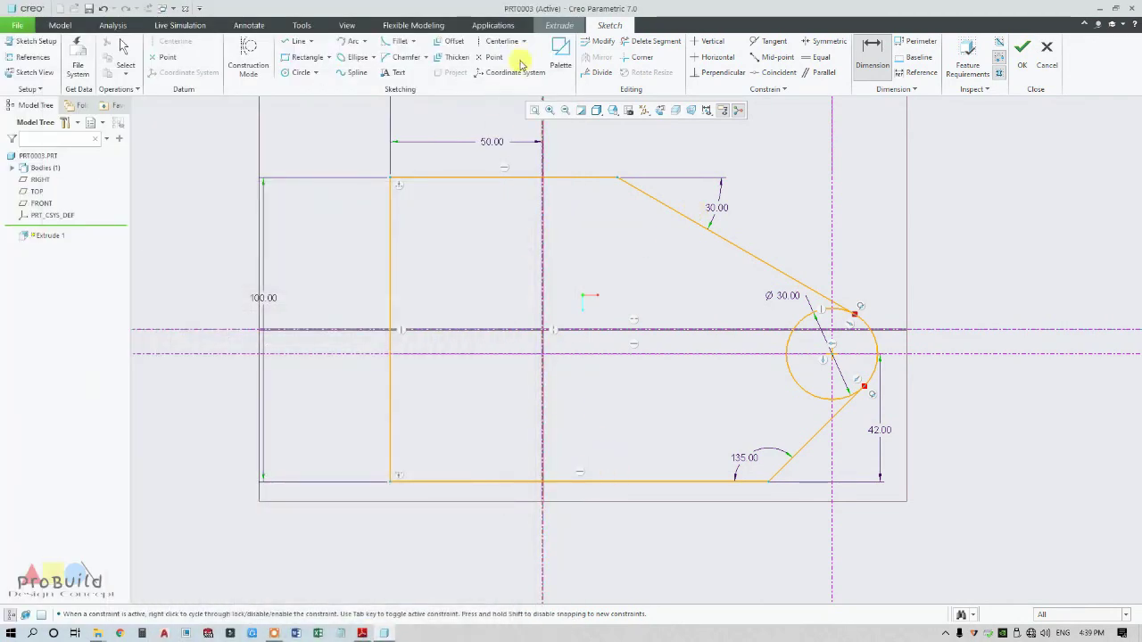
pyautogui.click(656, 42)
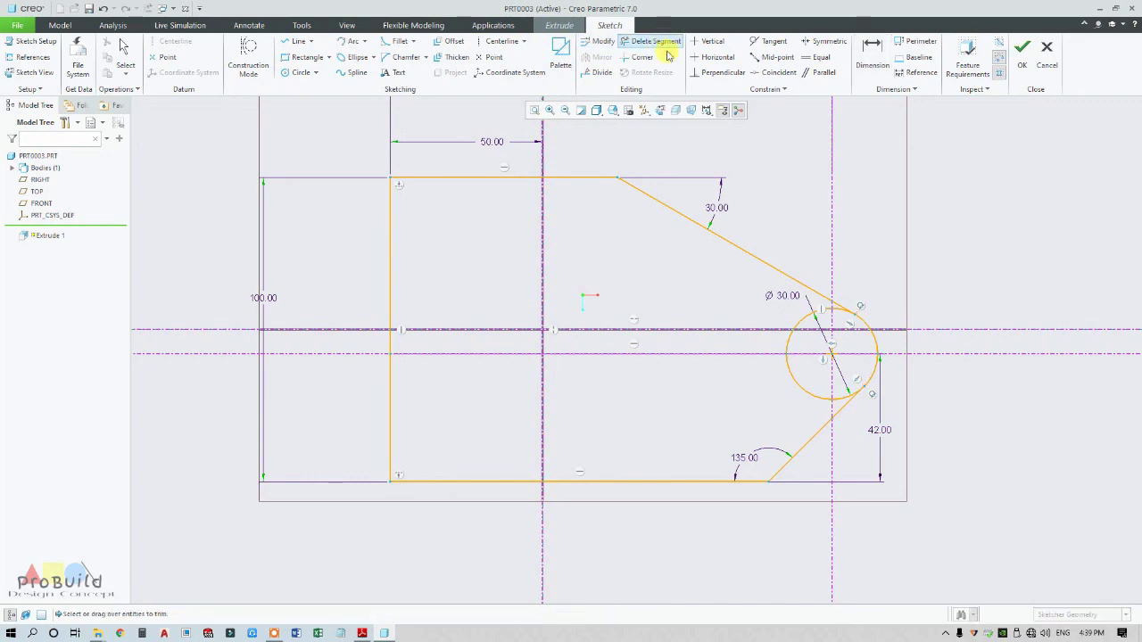
pyautogui.click(794, 314)
pyautogui.scroll(-5, 842, 311)
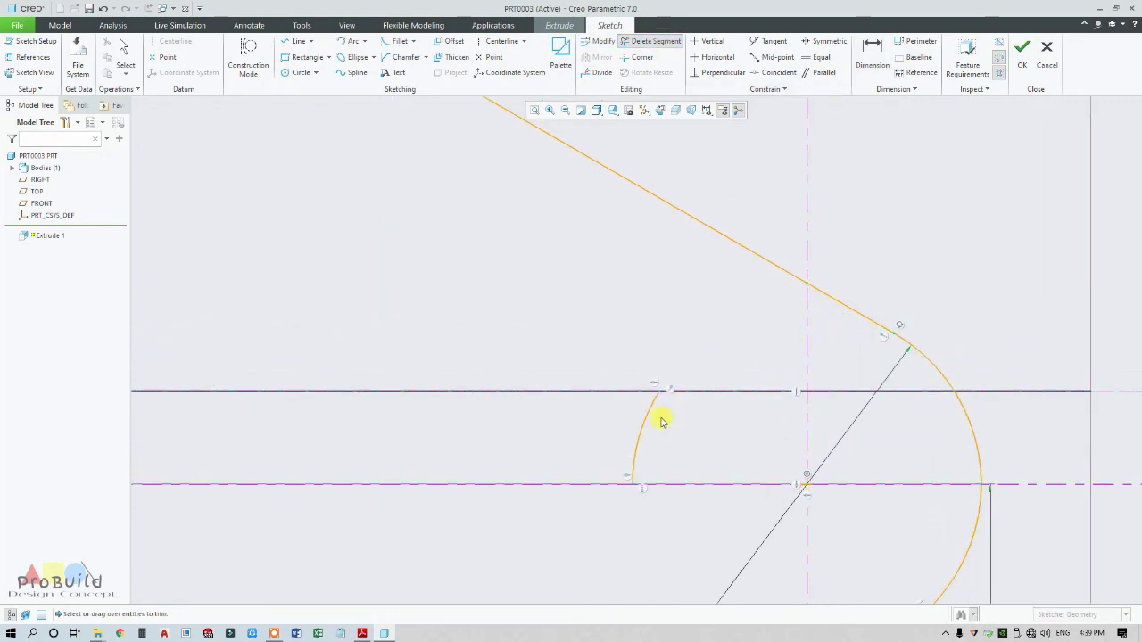
pyautogui.moveTo(662, 419); pyautogui.dragTo(608, 437)
pyautogui.scroll(4, 666, 384)
pyautogui.scroll(-6, 744, 498)
pyautogui.moveTo(742, 454); pyautogui.dragTo(728, 497)
pyautogui.scroll(5, 749, 411)
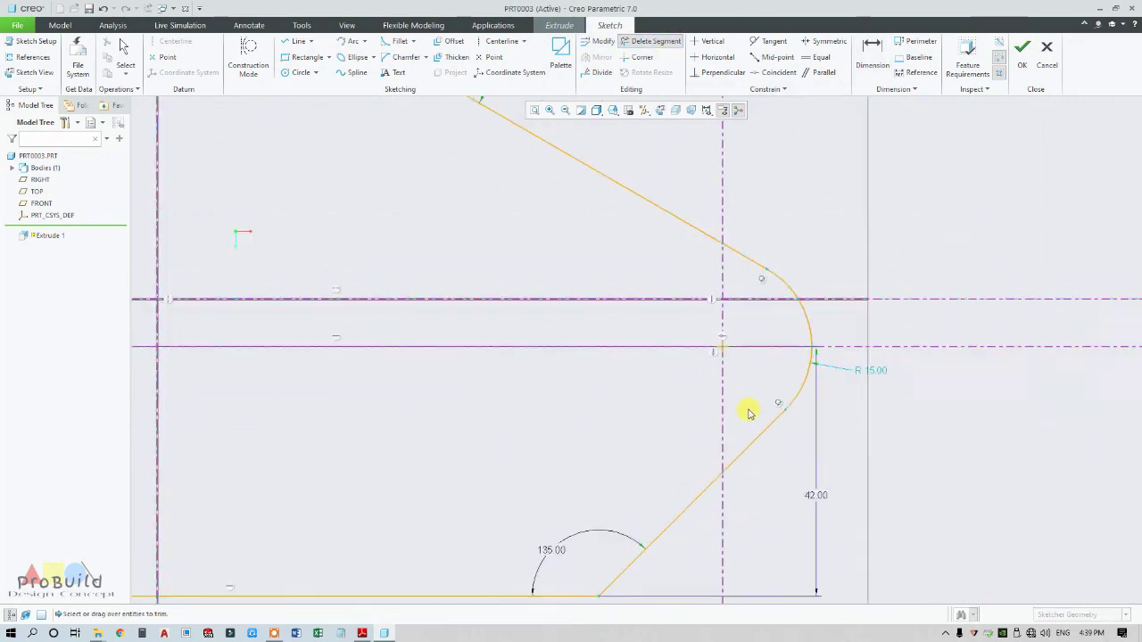
pyautogui.scroll(4, 748, 414)
pyautogui.middleClick(497, 413)
pyautogui.scroll(-3, 459, 408)
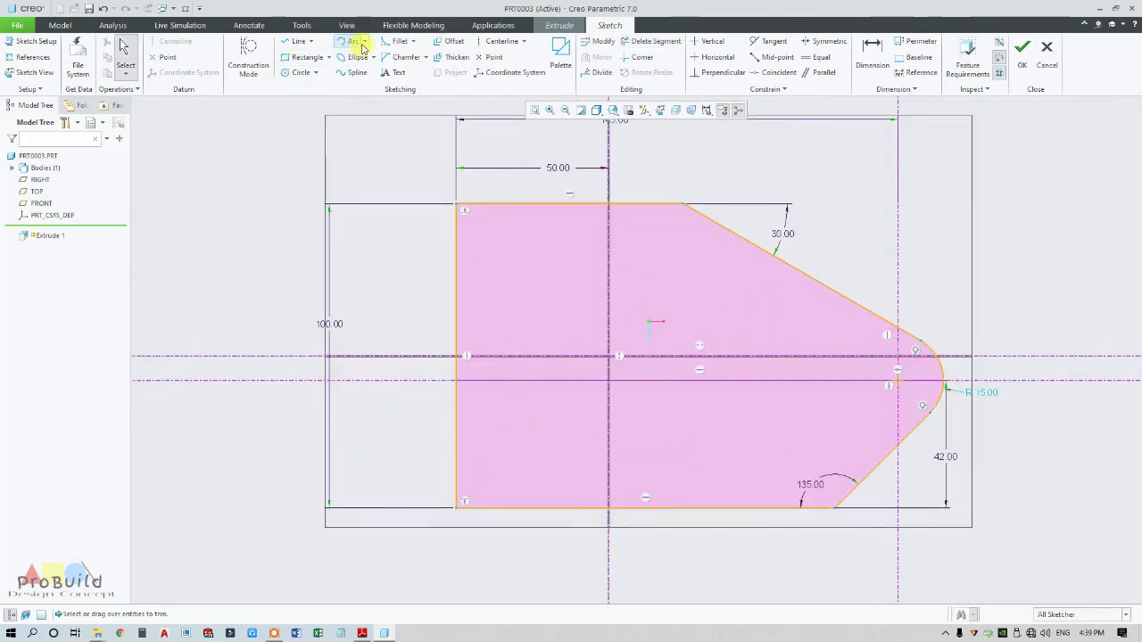
# Fillet the outline's upper-left corner and set its radius to 15 mm
pyautogui.click(398, 42)
pyautogui.click(456, 220)
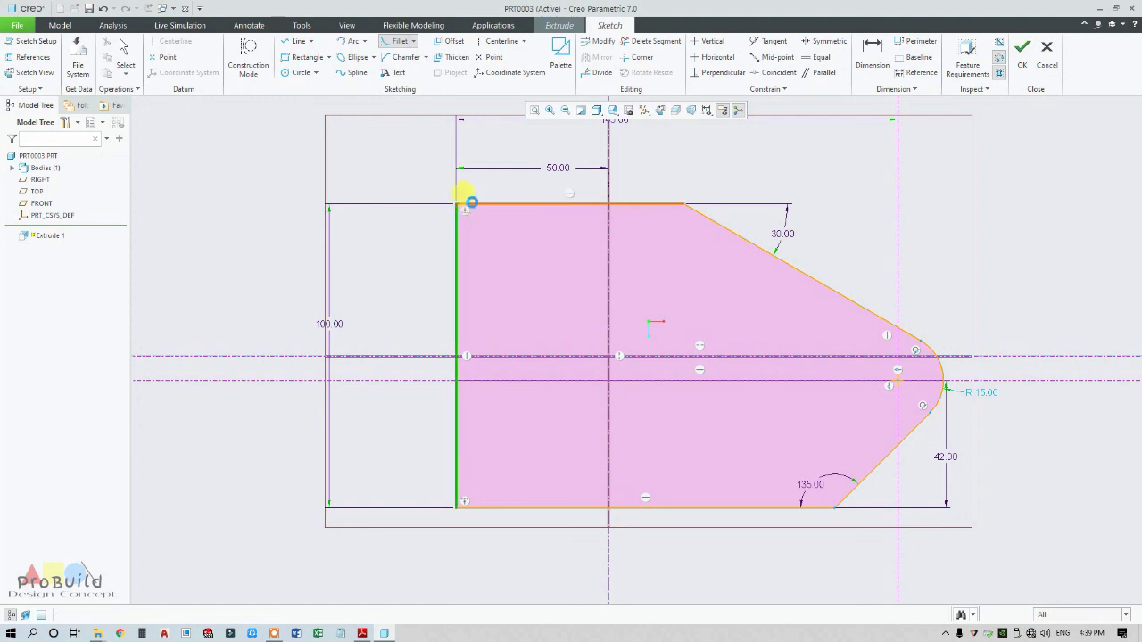
pyautogui.click(471, 204)
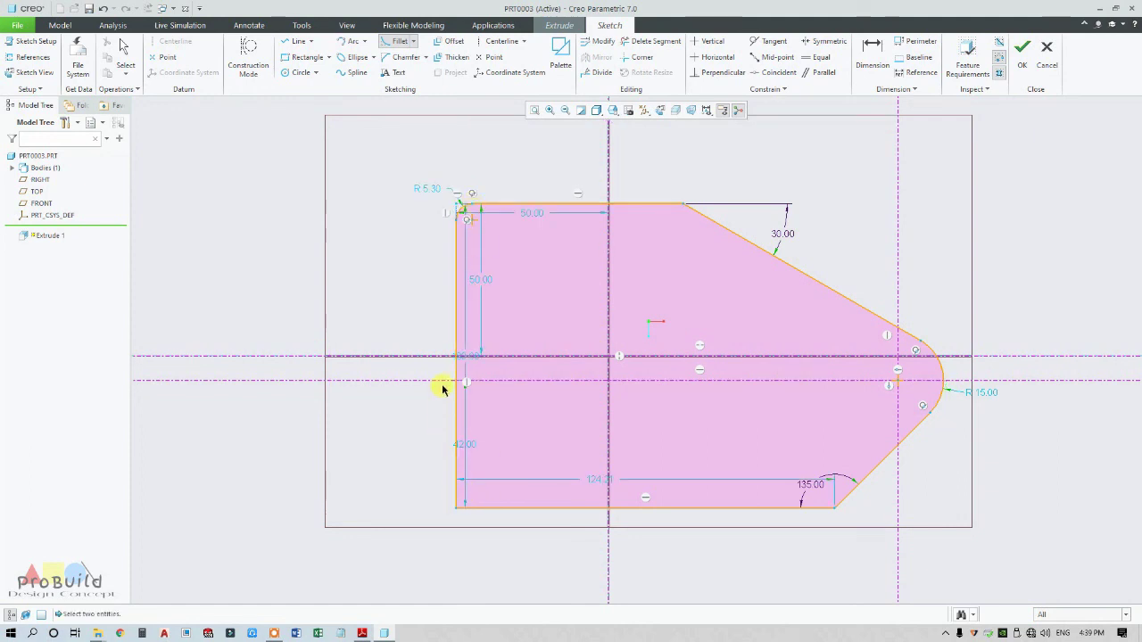
pyautogui.middleClick(398, 269)
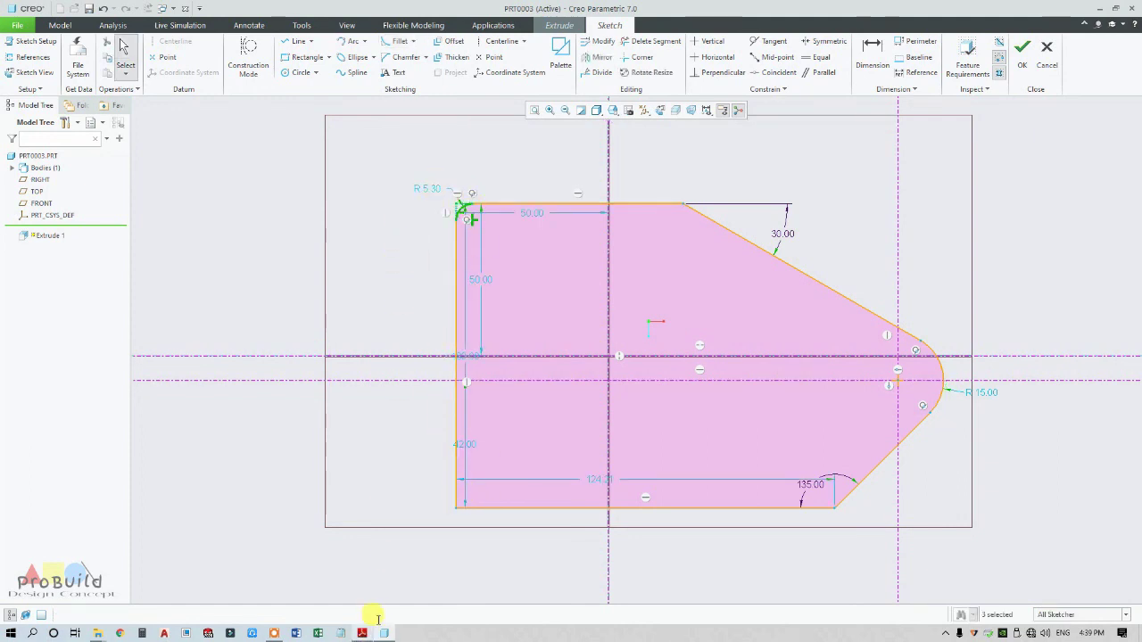
pyautogui.doubleClick(429, 189)
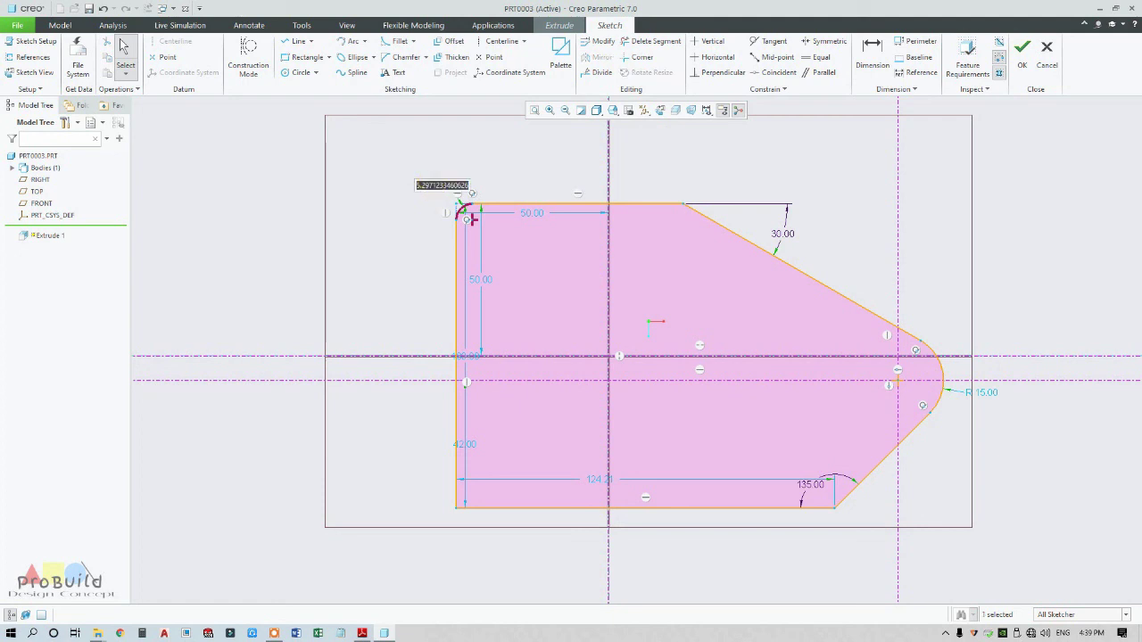
pyautogui.write('15')
pyautogui.press('Return')
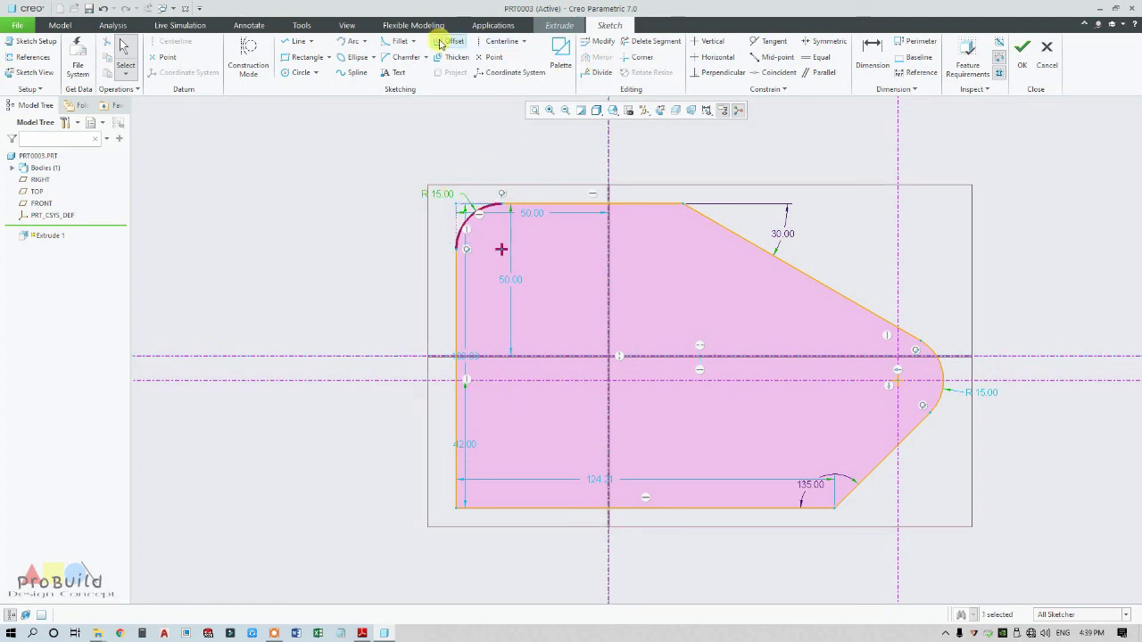
# Fillet the lower-left, lower-right and upper-right corners of the outline with radii of about 6, 6 and 18 mm
pyautogui.click(398, 41)
pyautogui.click(456, 493)
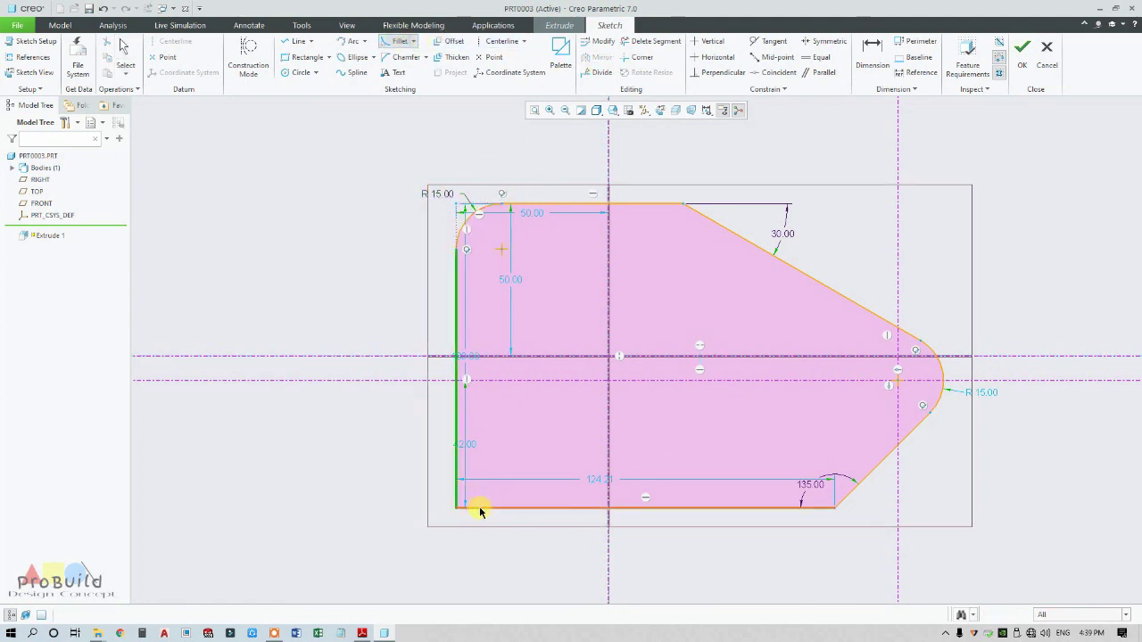
pyautogui.click(474, 507)
pyautogui.click(825, 507)
pyautogui.click(839, 506)
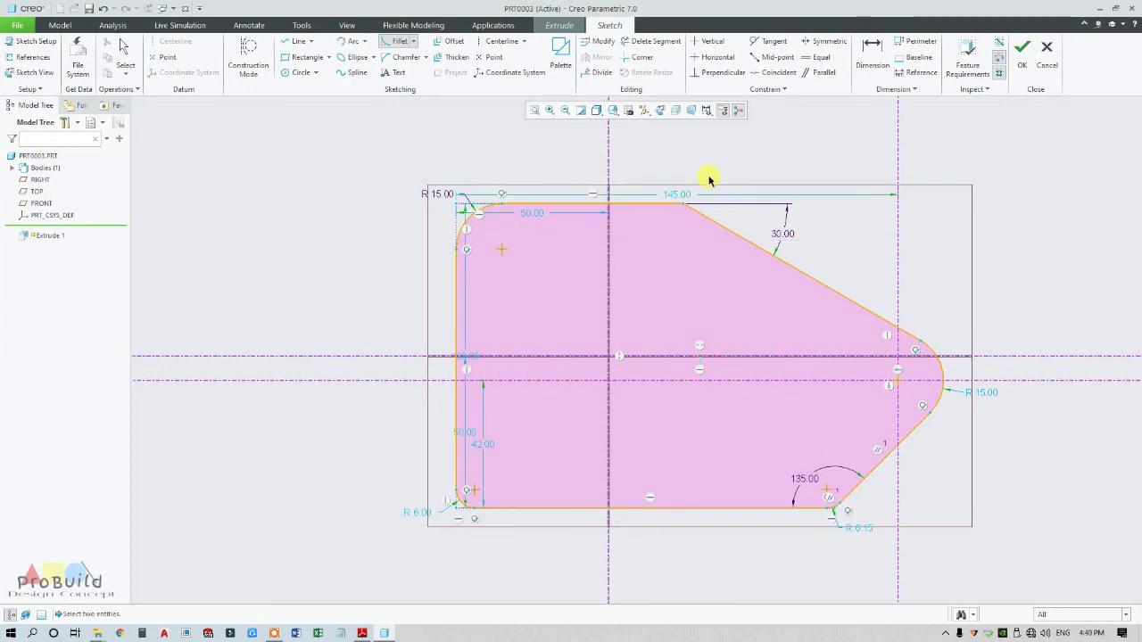
pyautogui.click(668, 204)
pyautogui.click(694, 206)
pyautogui.middleClick(717, 155)
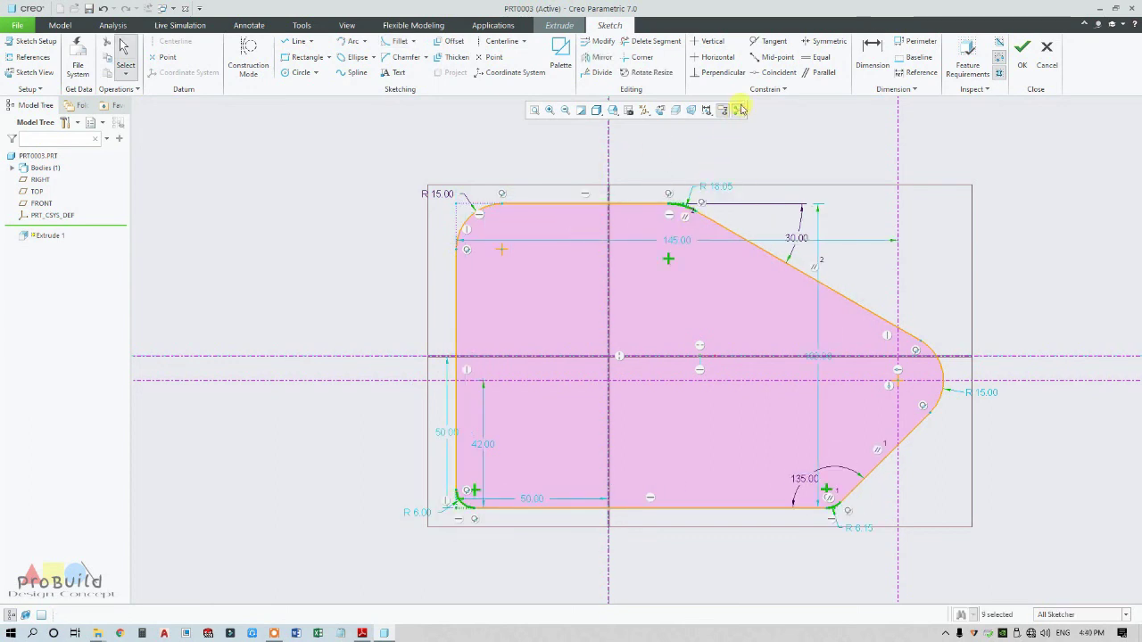
# Apply Equal constraints so the other three corner fillets match the radius of the upper-left fillet
pyautogui.click(817, 57)
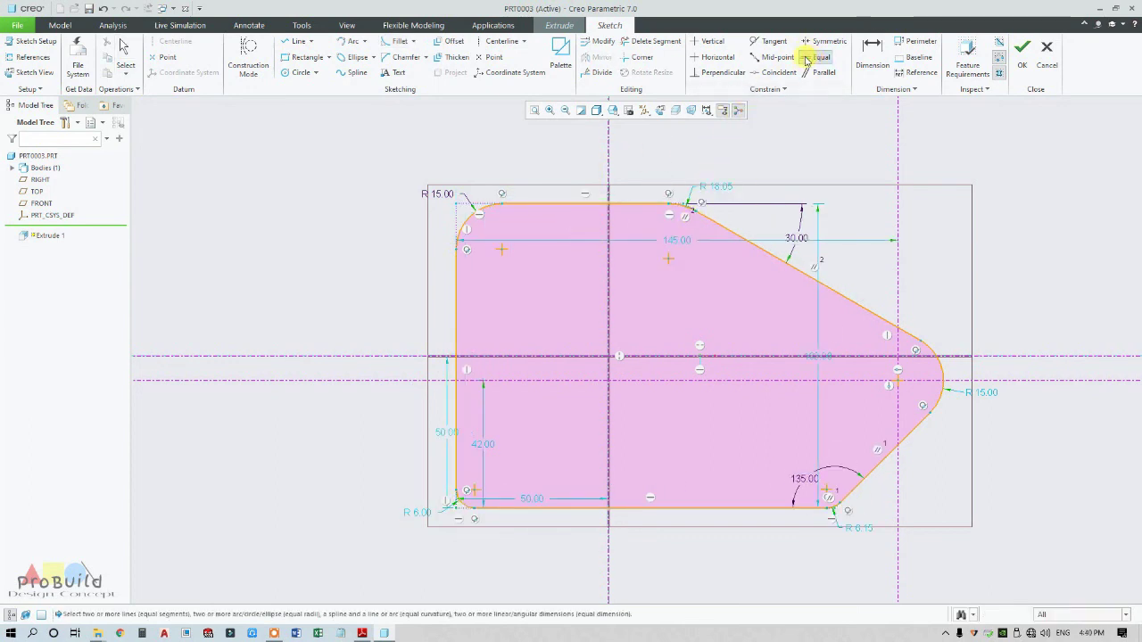
pyautogui.click(465, 220)
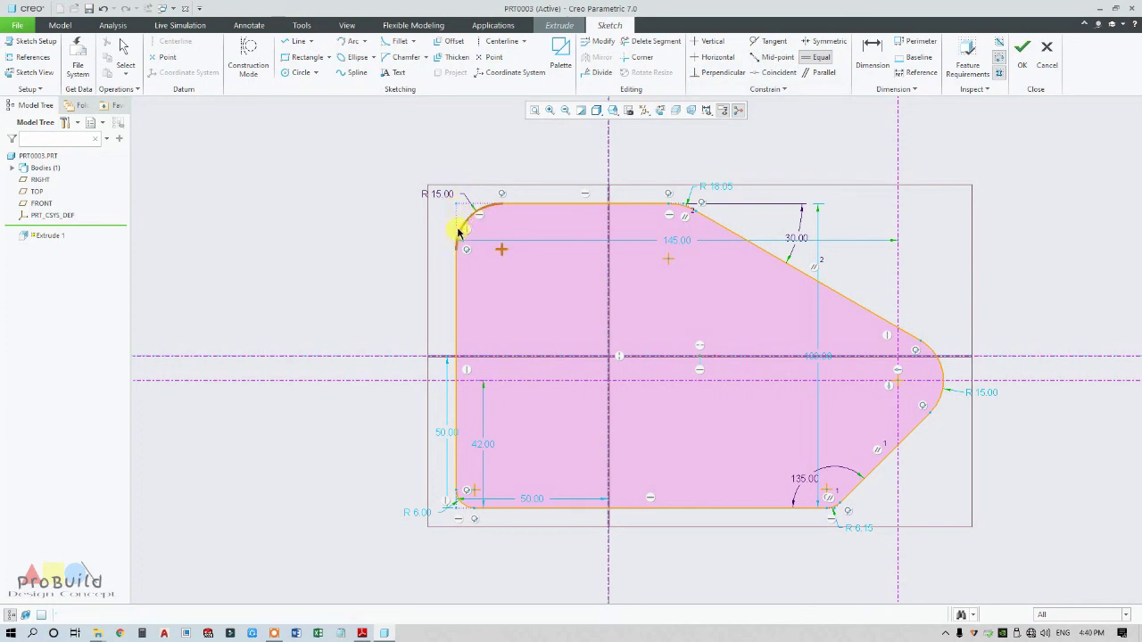
pyautogui.click(679, 207)
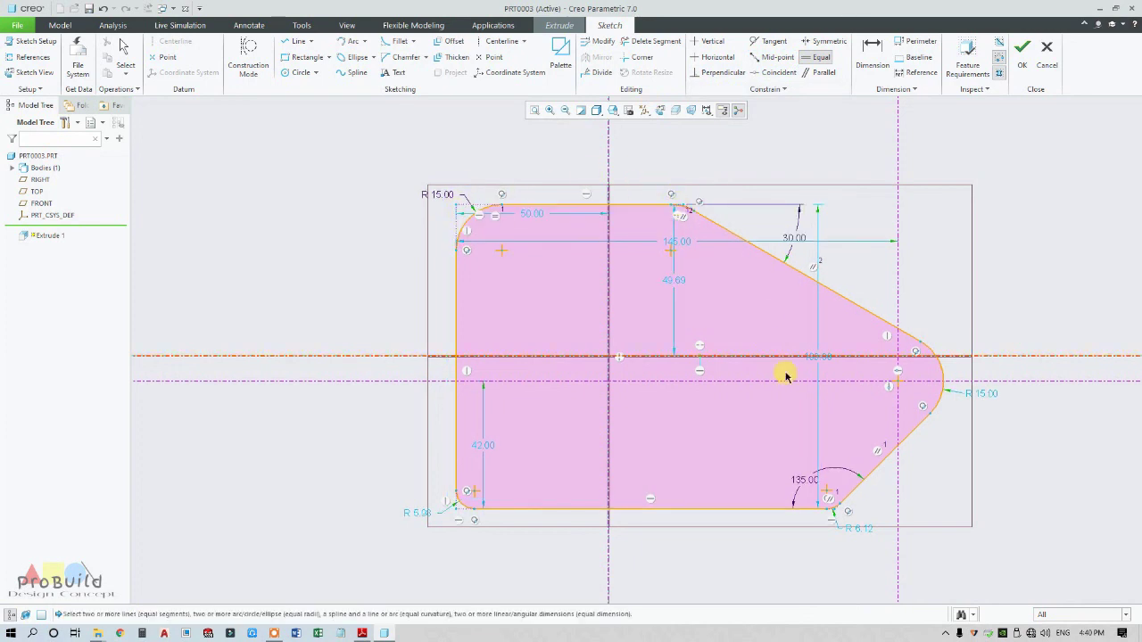
pyautogui.click(489, 495)
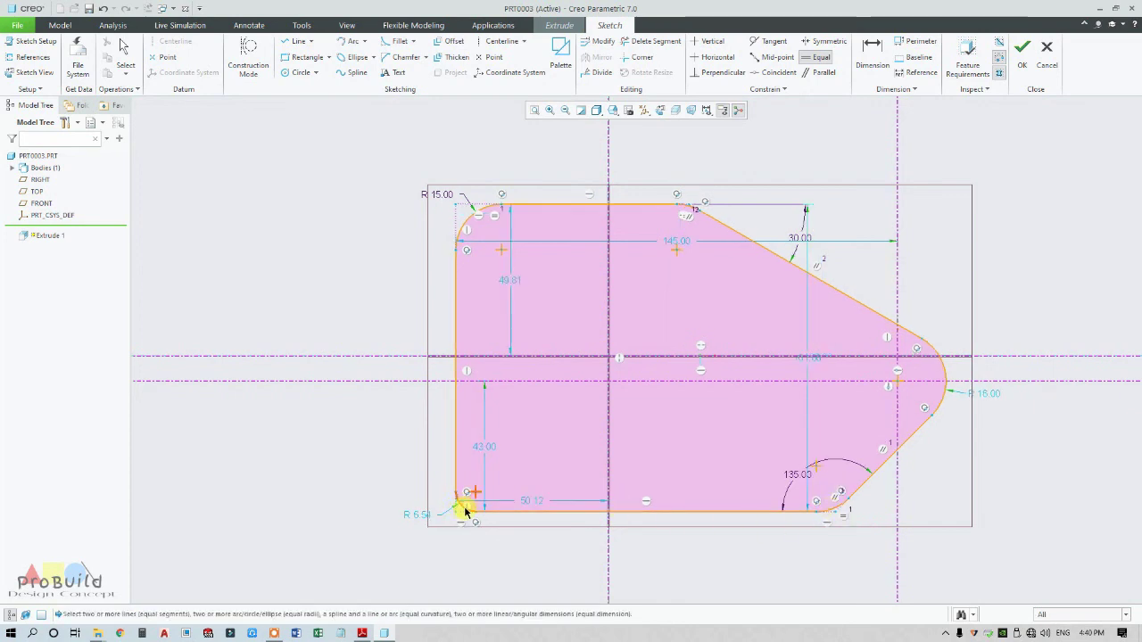
pyautogui.click(465, 511)
pyautogui.middleClick(408, 477)
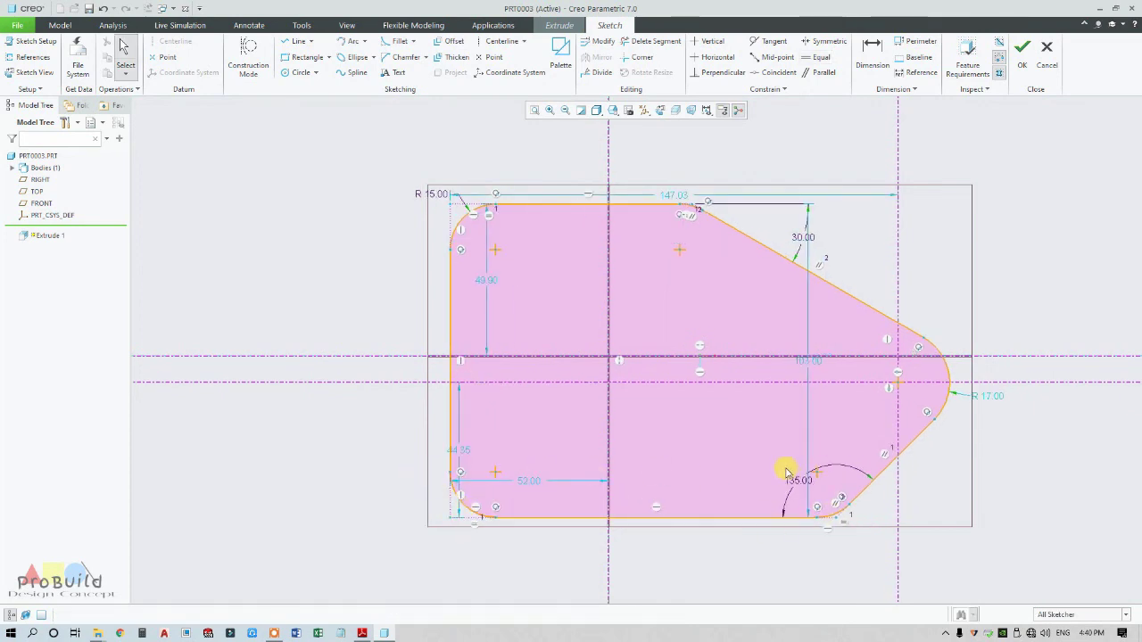
# Sketch a hole circle centred on the right end arc's centre and set its diameter to 15 mm
pyautogui.scroll(1, 941, 499)
pyautogui.click(299, 72)
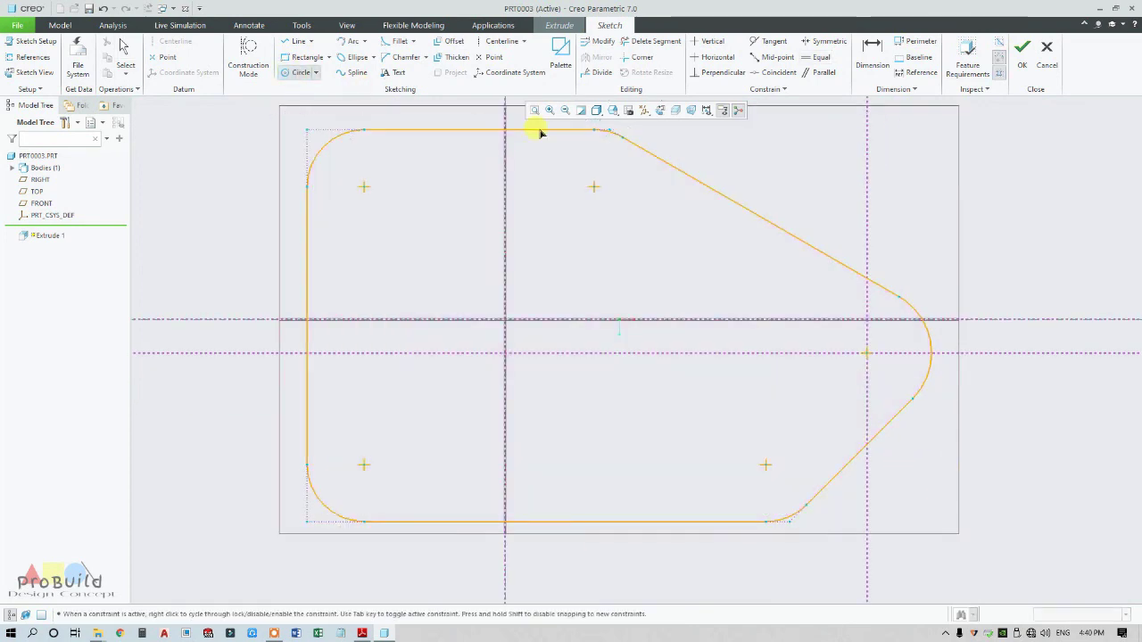
pyautogui.click(866, 352)
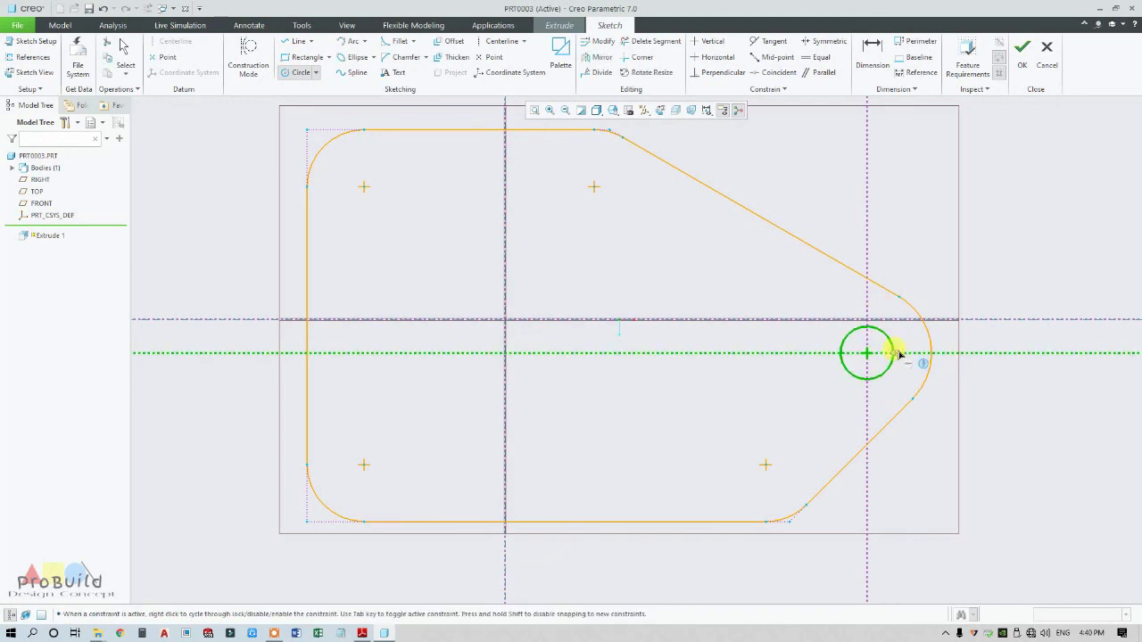
pyautogui.click(894, 355)
pyautogui.middleClick(851, 342)
pyautogui.doubleClick(803, 316)
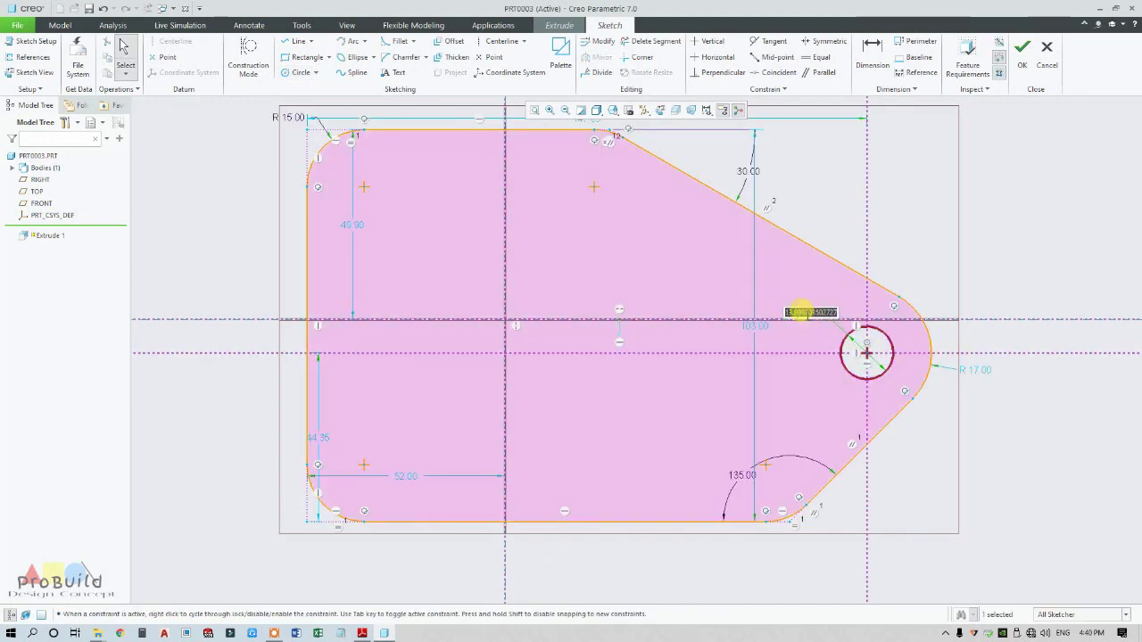
pyautogui.write('15')
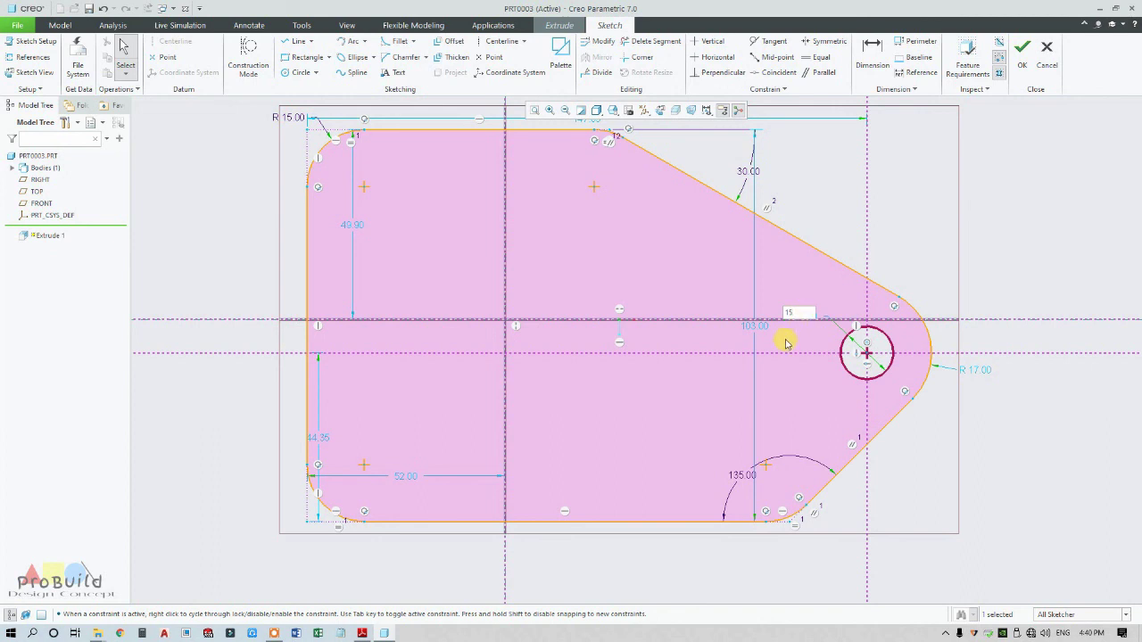
pyautogui.press('Return')
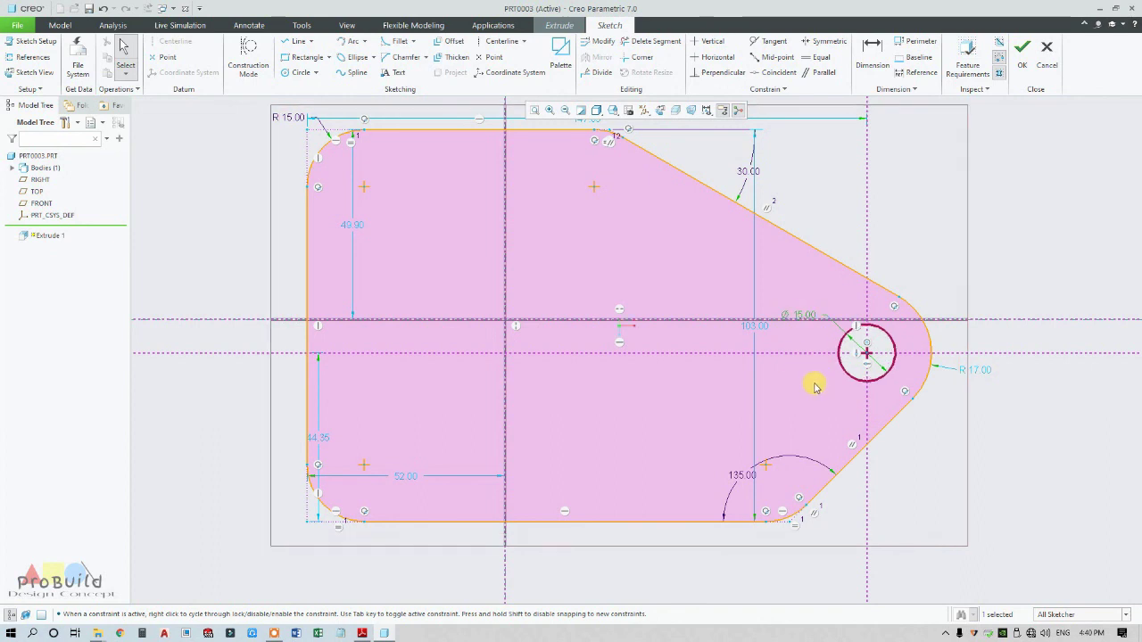
# Move the hole circle's diameter dimension outside the outline, to its upper right
pyautogui.moveTo(806, 318); pyautogui.dragTo(835, 307)
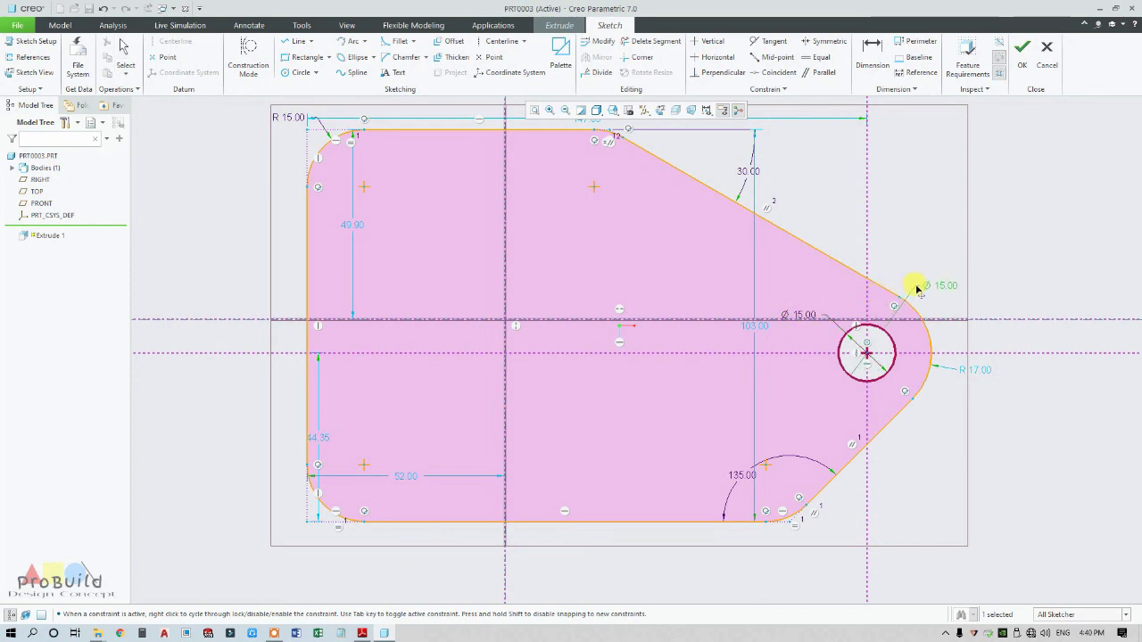
pyautogui.moveTo(927, 290); pyautogui.dragTo(926, 291)
pyautogui.click(952, 442)
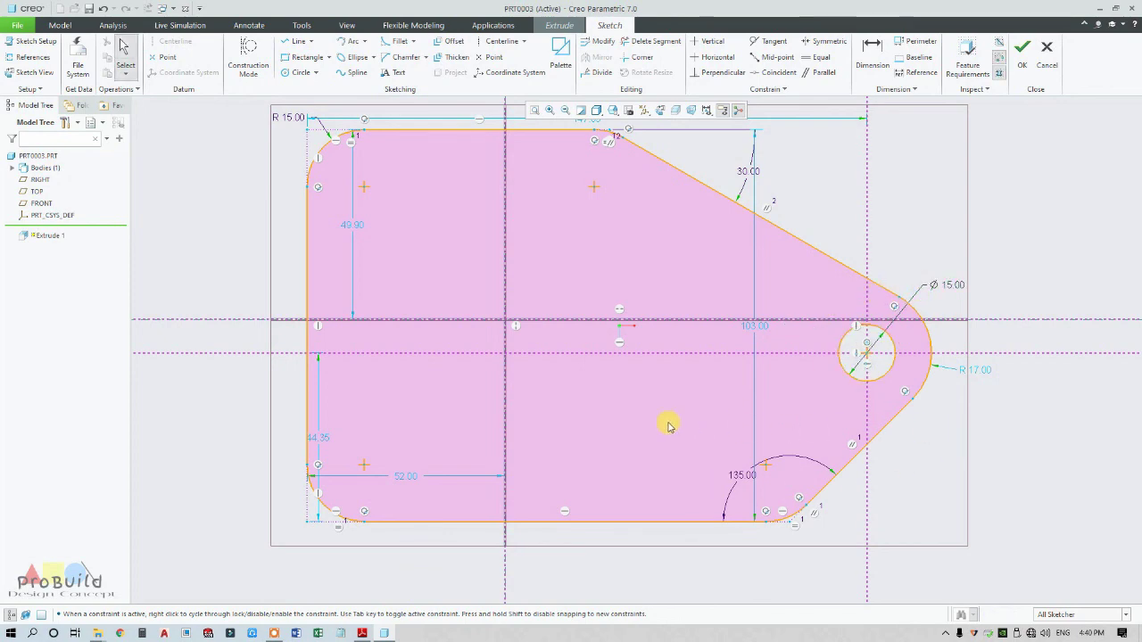
# Sketch two hole circles centred on the two left corner fillet centres, snapped equal to the 15 mm end hole
pyautogui.scroll(-3, 668, 423)
pyautogui.scroll(3, 714, 392)
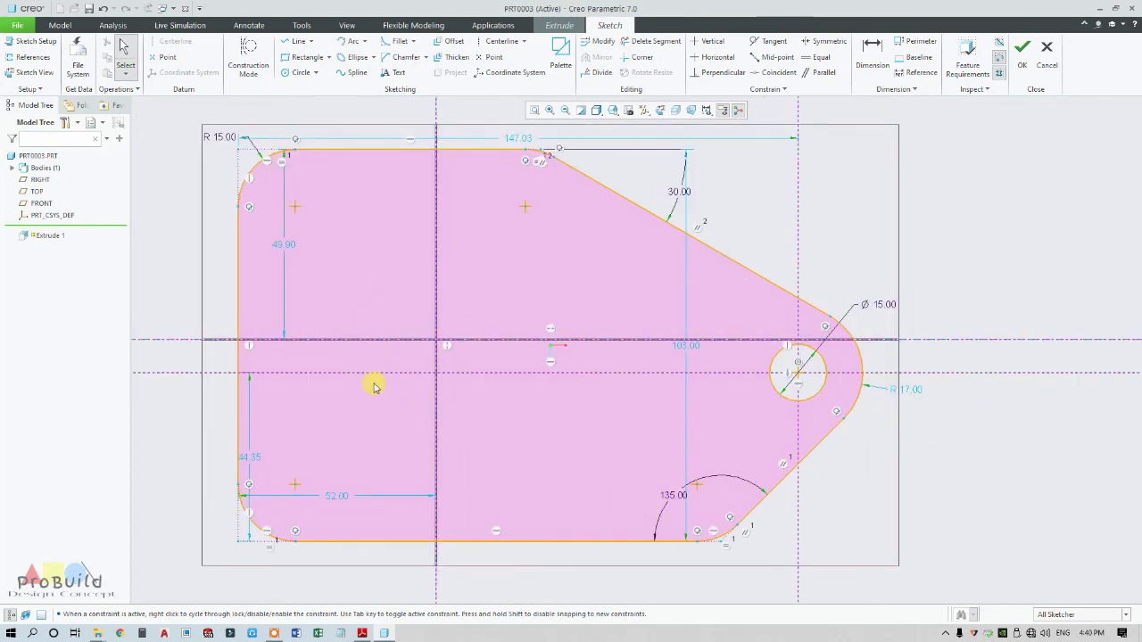
pyautogui.click(361, 633)
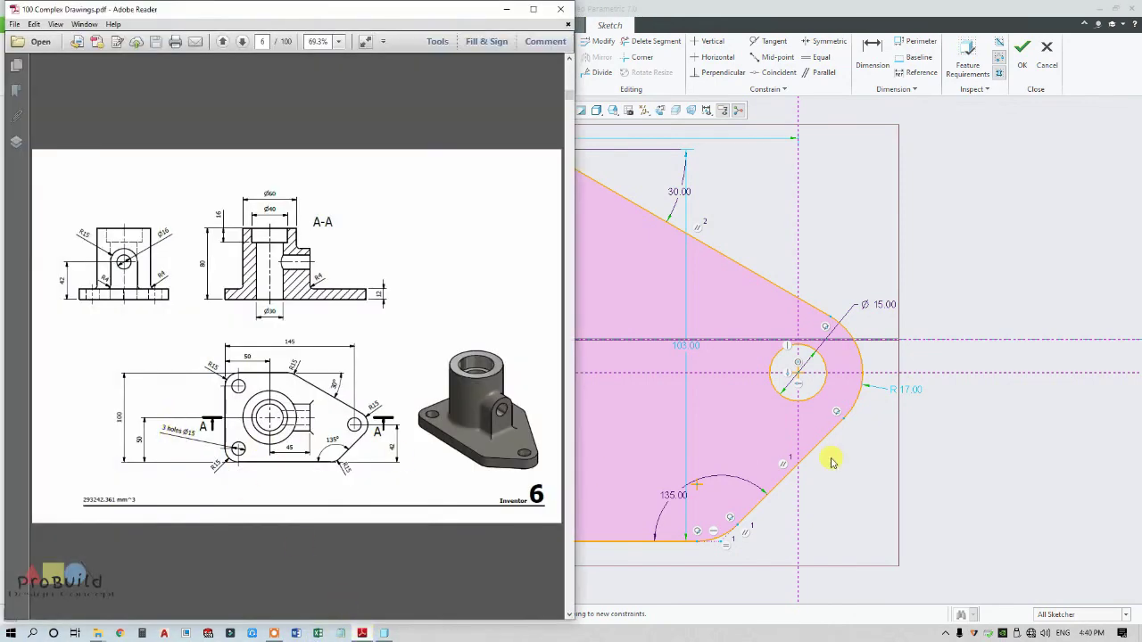
pyautogui.click(833, 488)
pyautogui.click(300, 73)
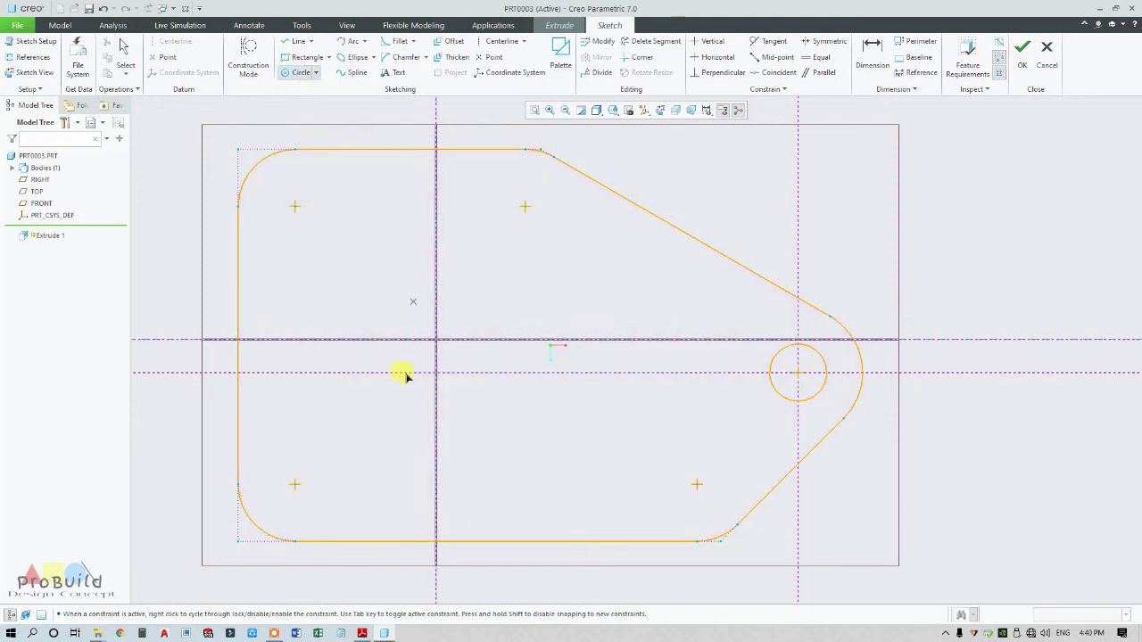
pyautogui.click(314, 466)
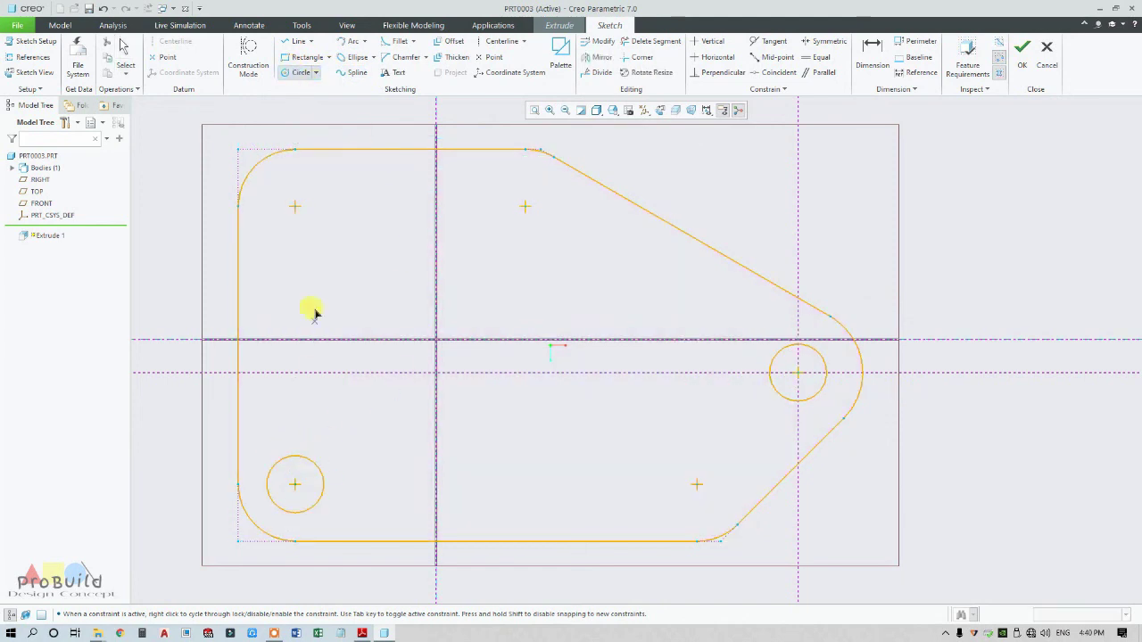
pyautogui.click(295, 206)
pyautogui.click(314, 227)
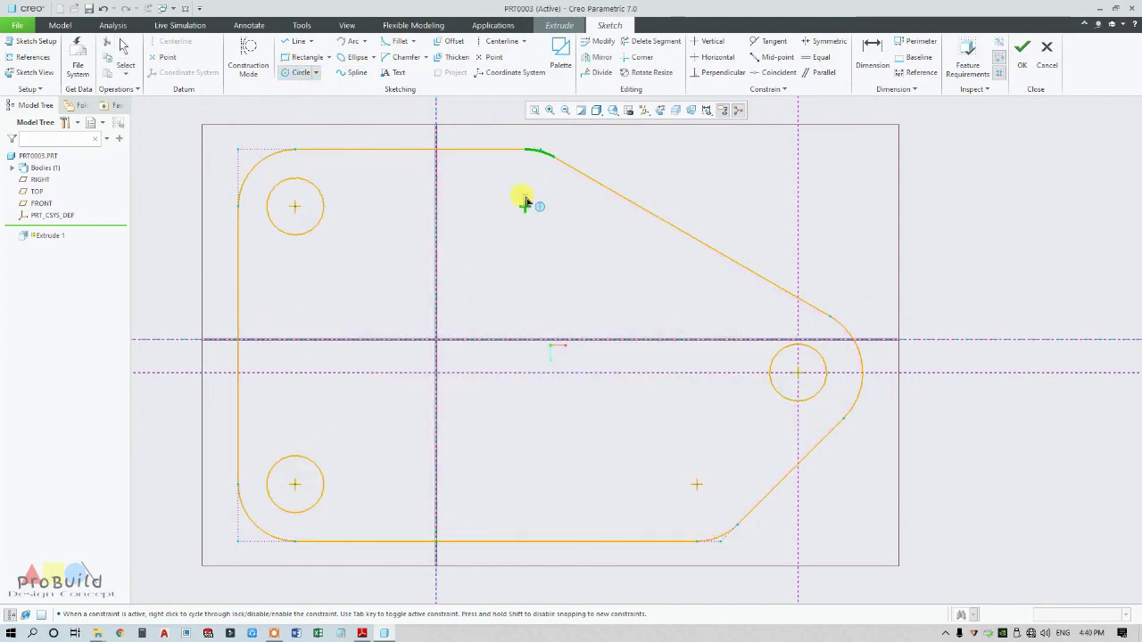
pyautogui.click(362, 634)
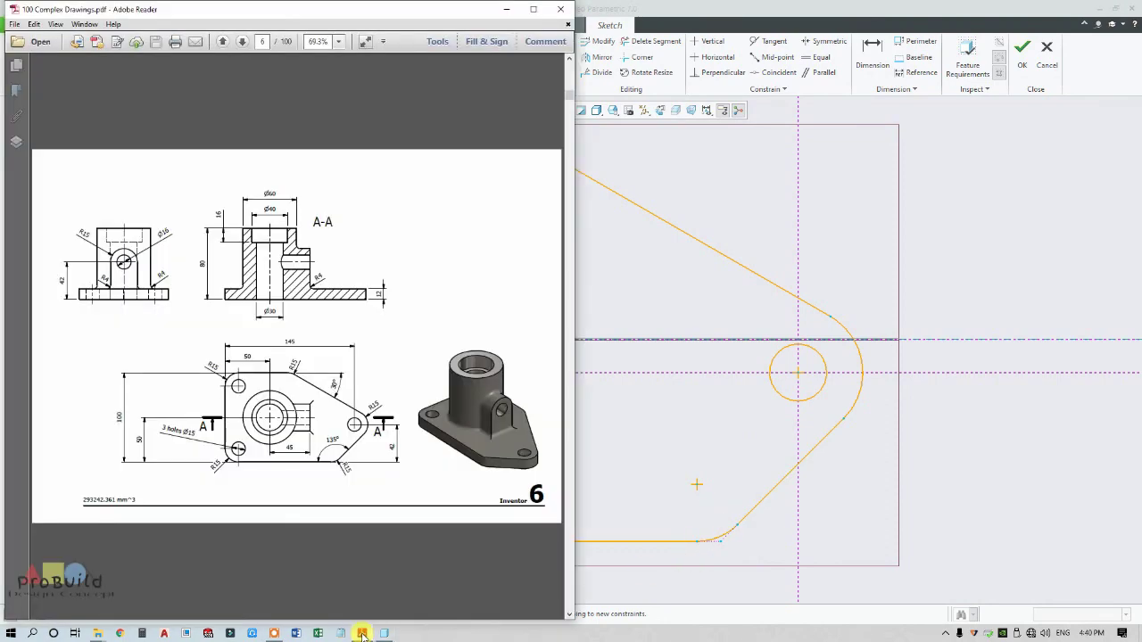
pyautogui.click(684, 455)
pyautogui.middleClick(638, 456)
pyautogui.scroll(3, 614, 467)
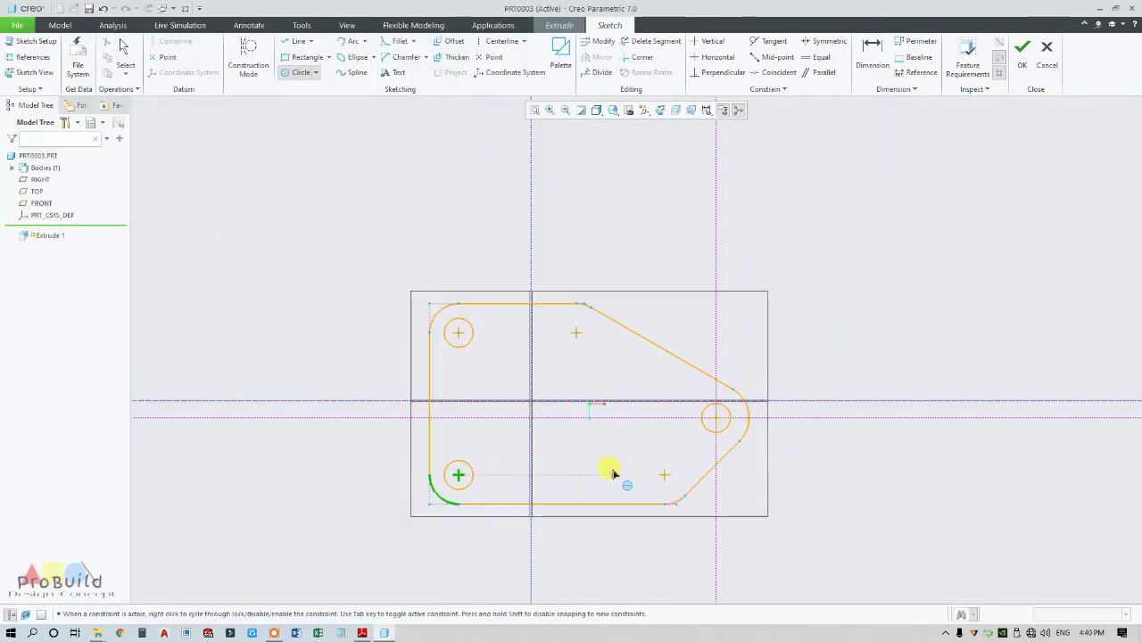
pyautogui.middleClick(613, 480)
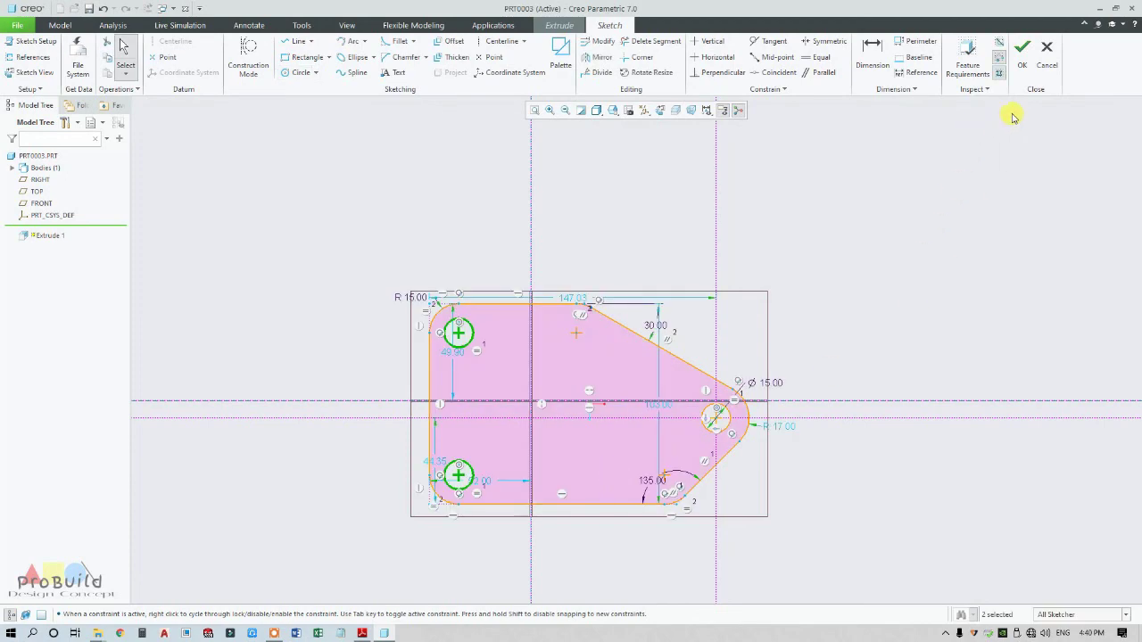
# Finish the base plate sketch and extrude it as a solid to a depth of 12 mm
pyautogui.click(1022, 49)
pyautogui.scroll(5, 677, 344)
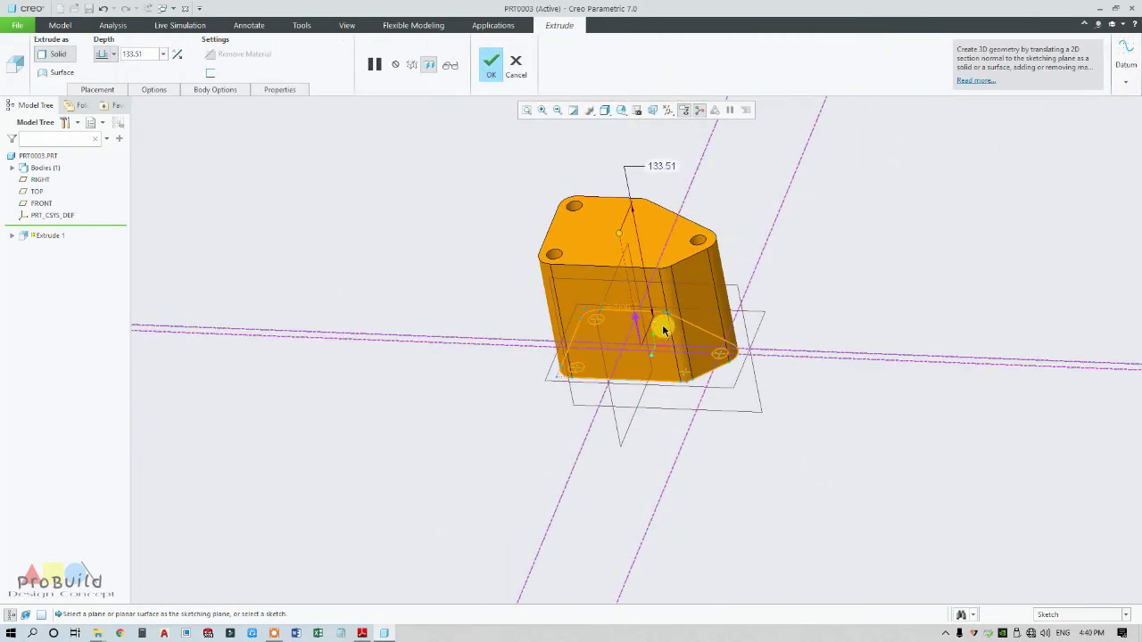
pyautogui.scroll(-3, 652, 183)
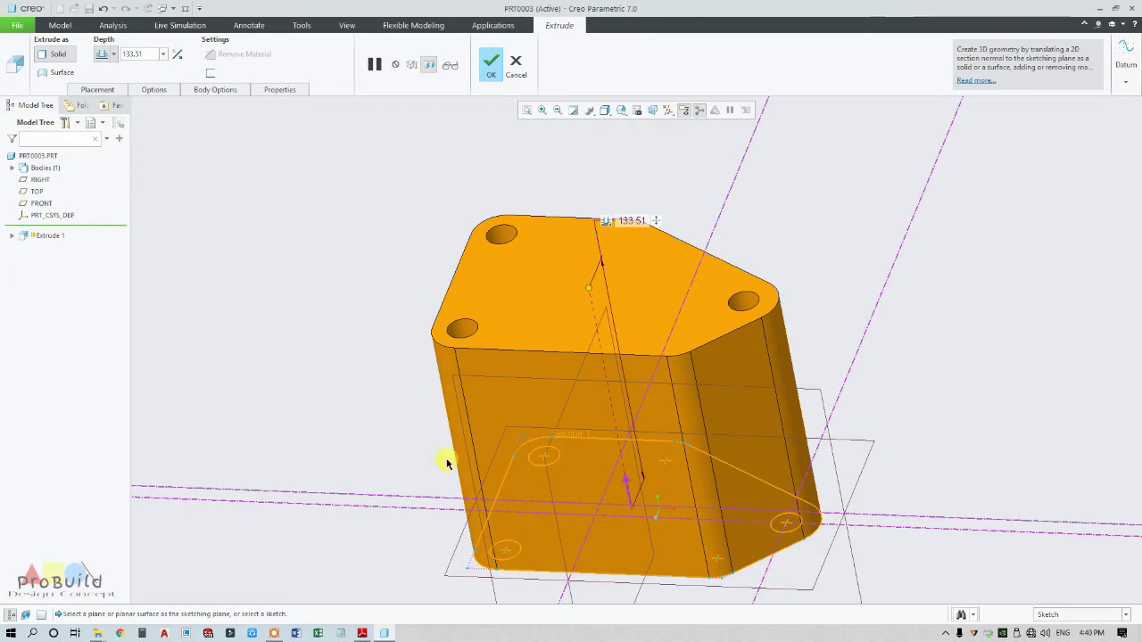
pyautogui.click(359, 633)
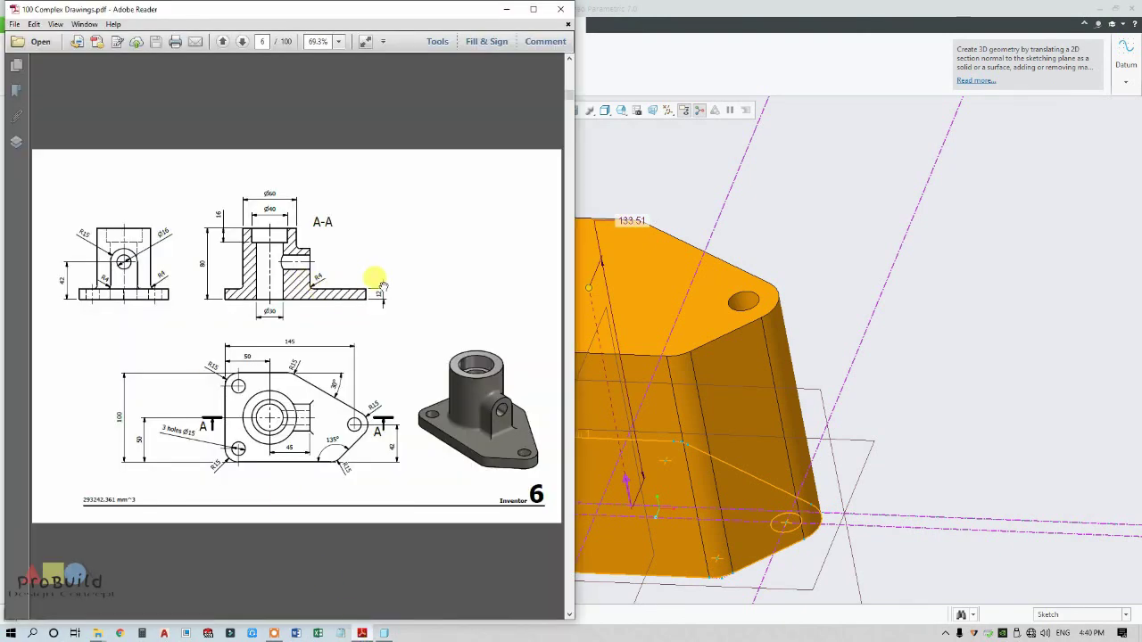
pyautogui.click(676, 188)
pyautogui.write('1')
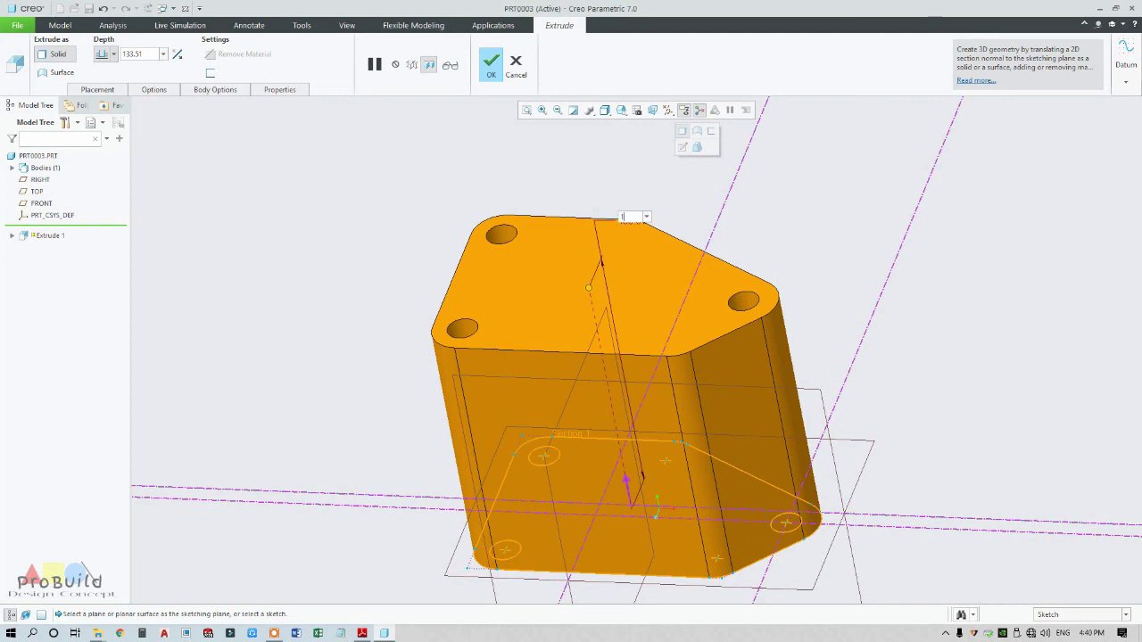
pyautogui.write('2')
pyautogui.press('Return')
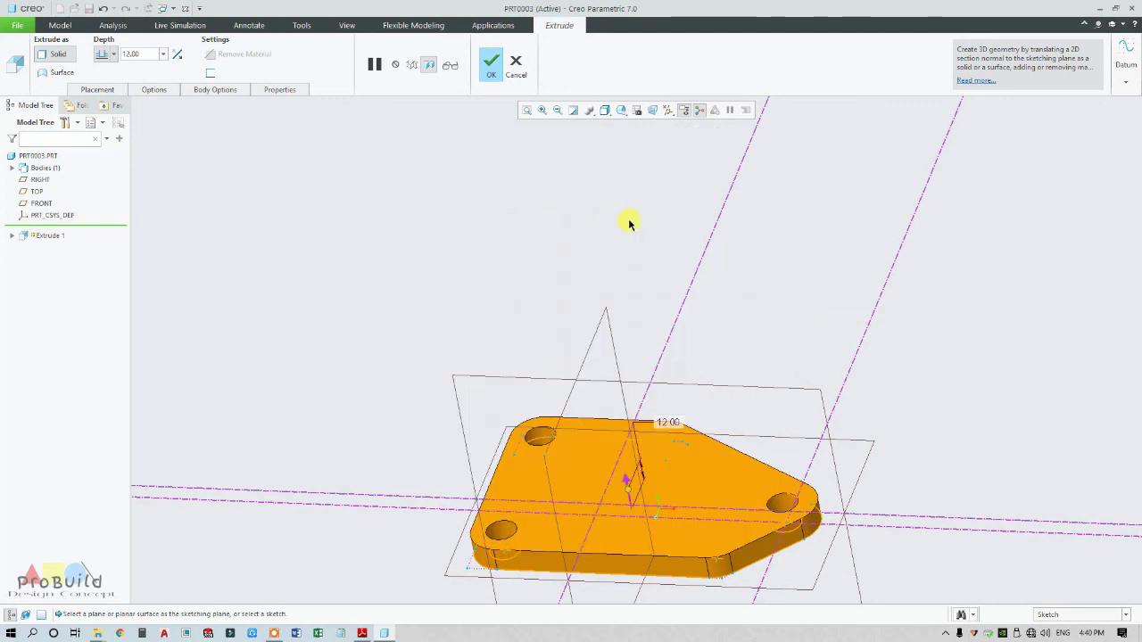
pyautogui.click(491, 75)
pyautogui.moveTo(646, 224); pyautogui.dragTo(641, 450, button='middle')
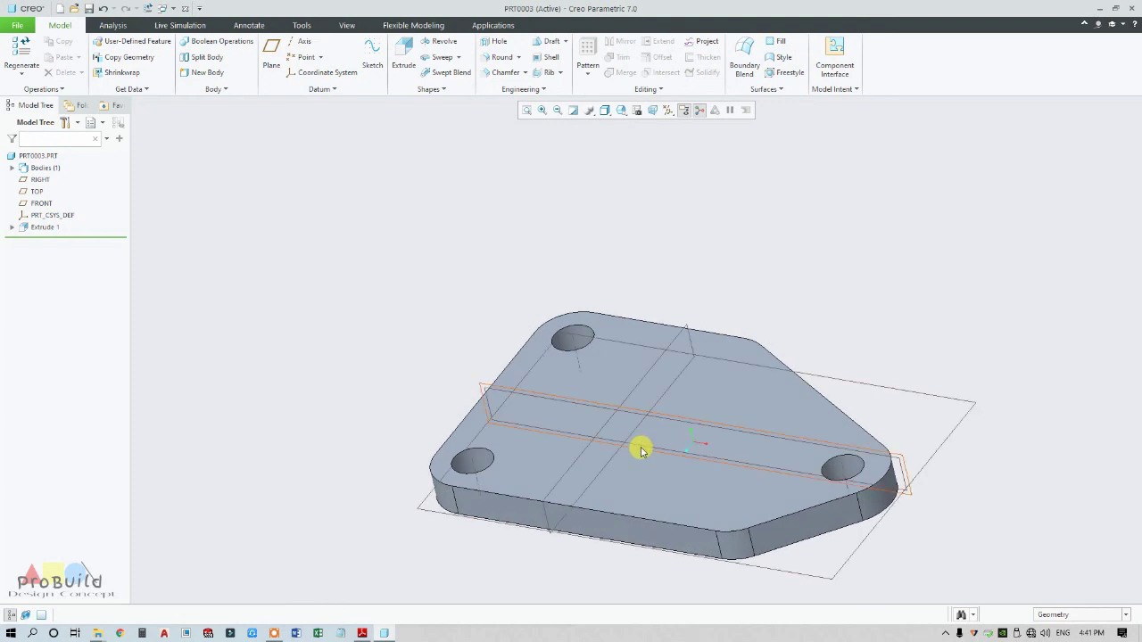
# Start an Extrude sketch on the plate's upper face and orient the view parallel to the sketch plane
pyautogui.hotkey('alt', 'Tab')
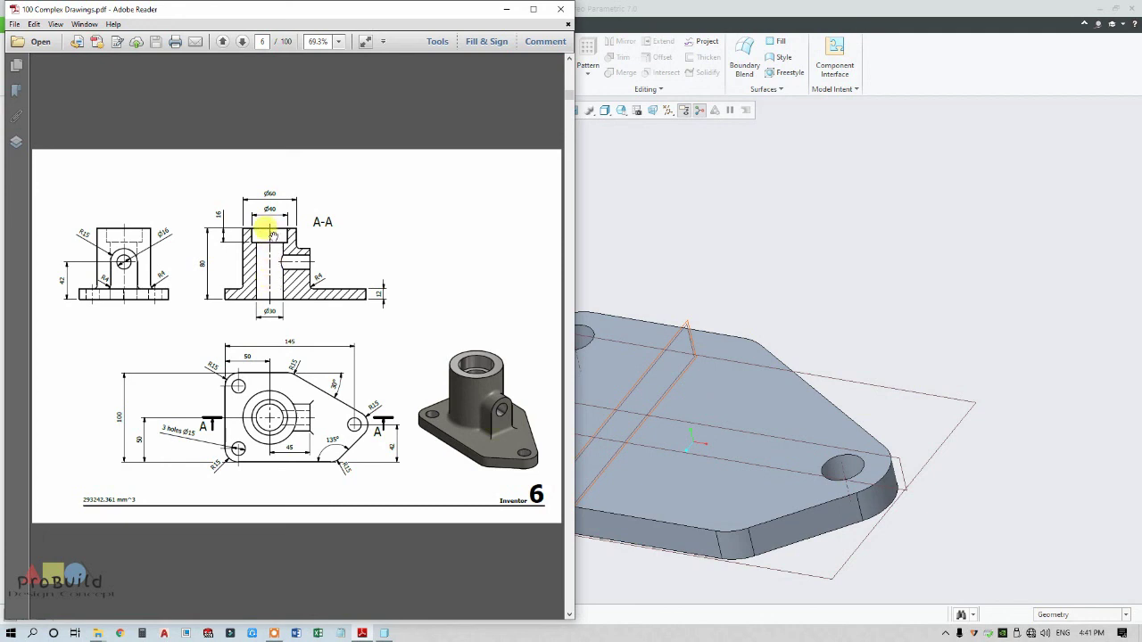
pyautogui.click(804, 278)
pyautogui.click(599, 396)
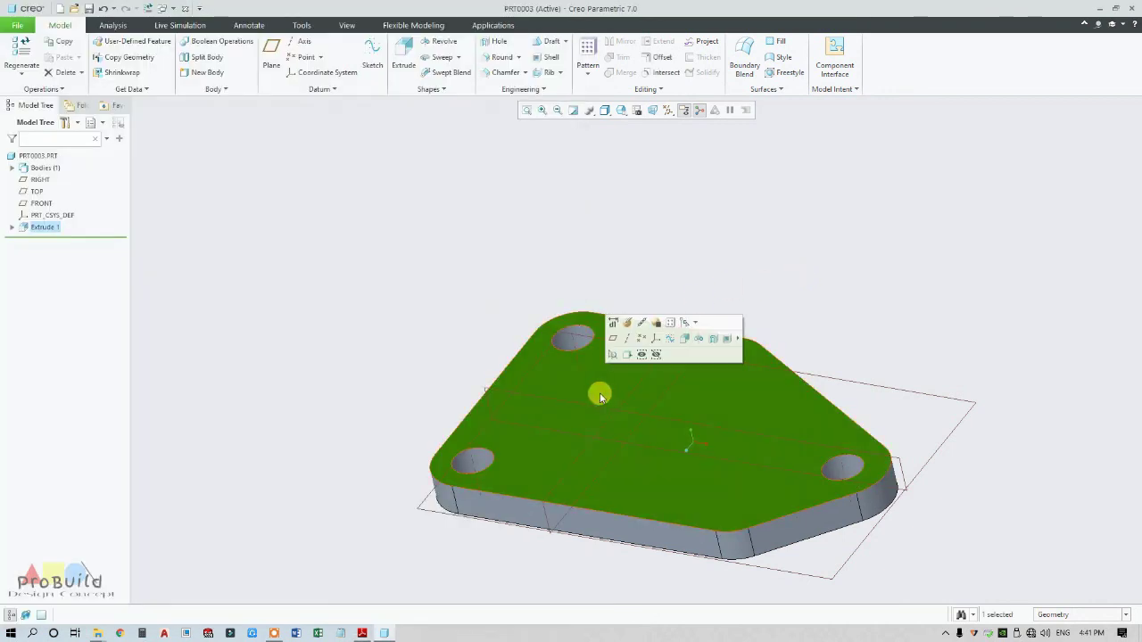
pyautogui.click(402, 51)
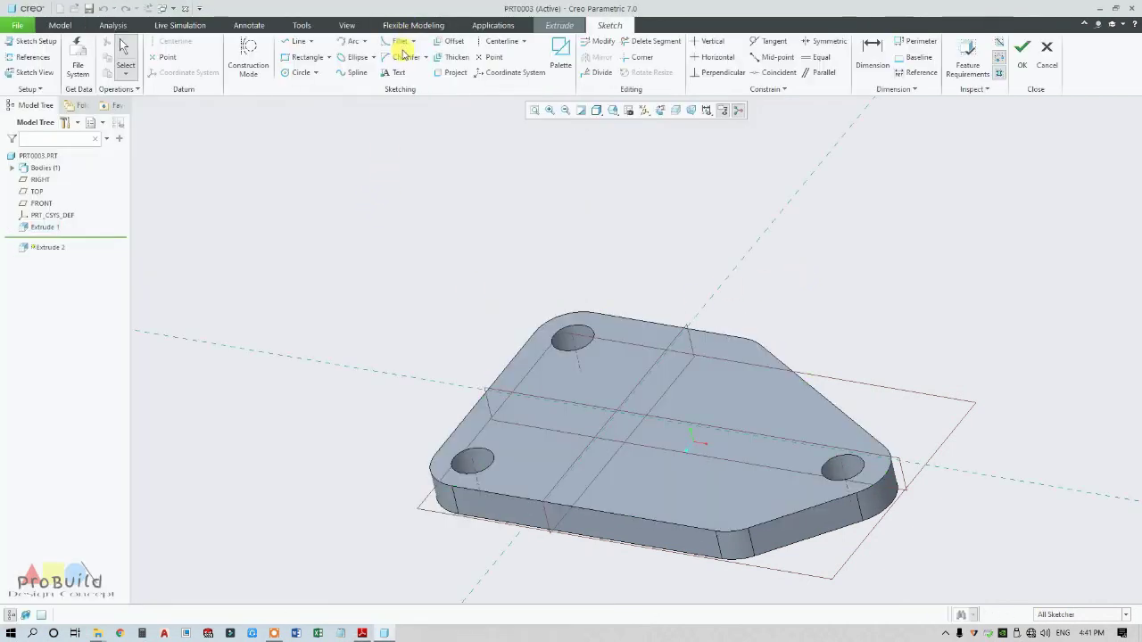
pyautogui.click(661, 109)
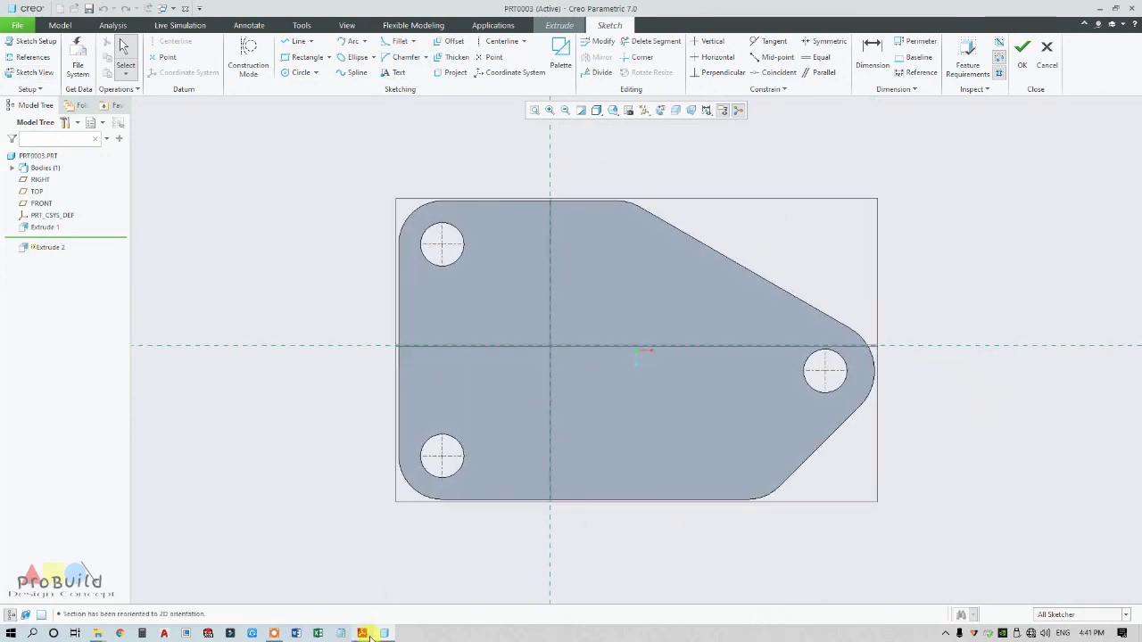
# Sketch a circle about 52 mm in diameter centred on the intersection of the two sketch references
pyautogui.click(366, 635)
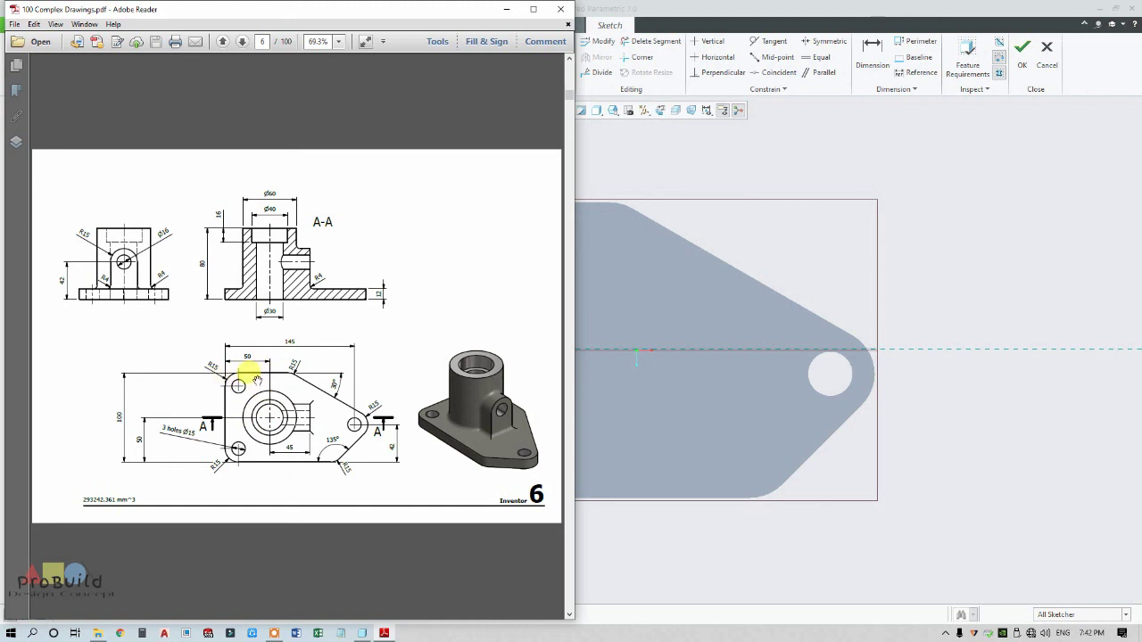
pyautogui.click(660, 268)
pyautogui.scroll(3, 623, 280)
pyautogui.scroll(-2, 612, 331)
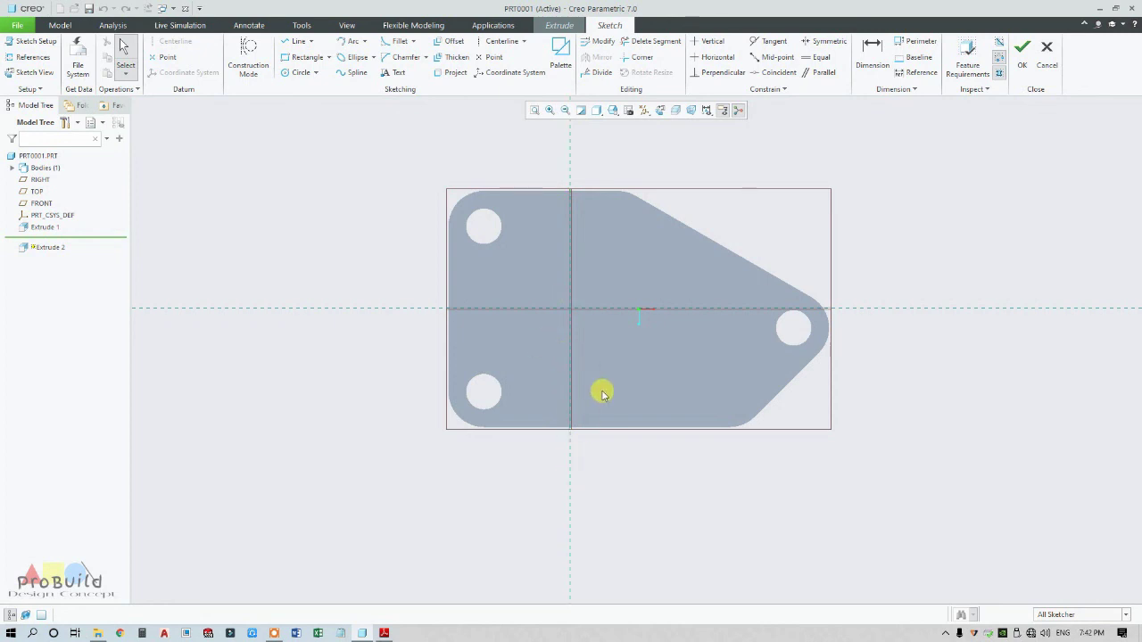
pyautogui.click(301, 72)
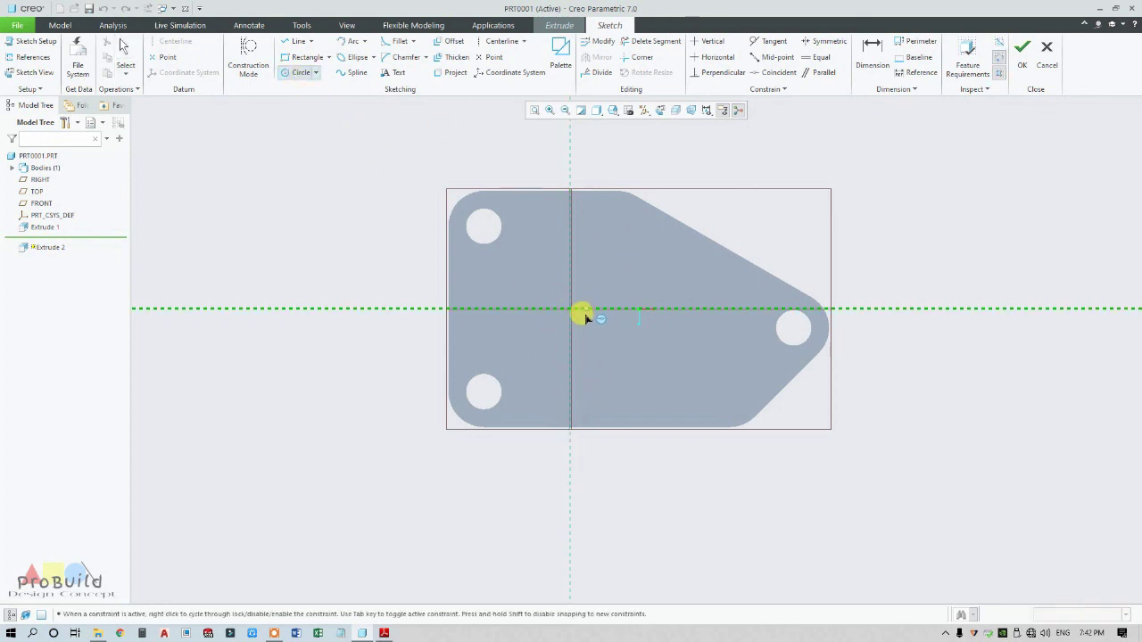
pyautogui.click(571, 312)
pyautogui.click(612, 263)
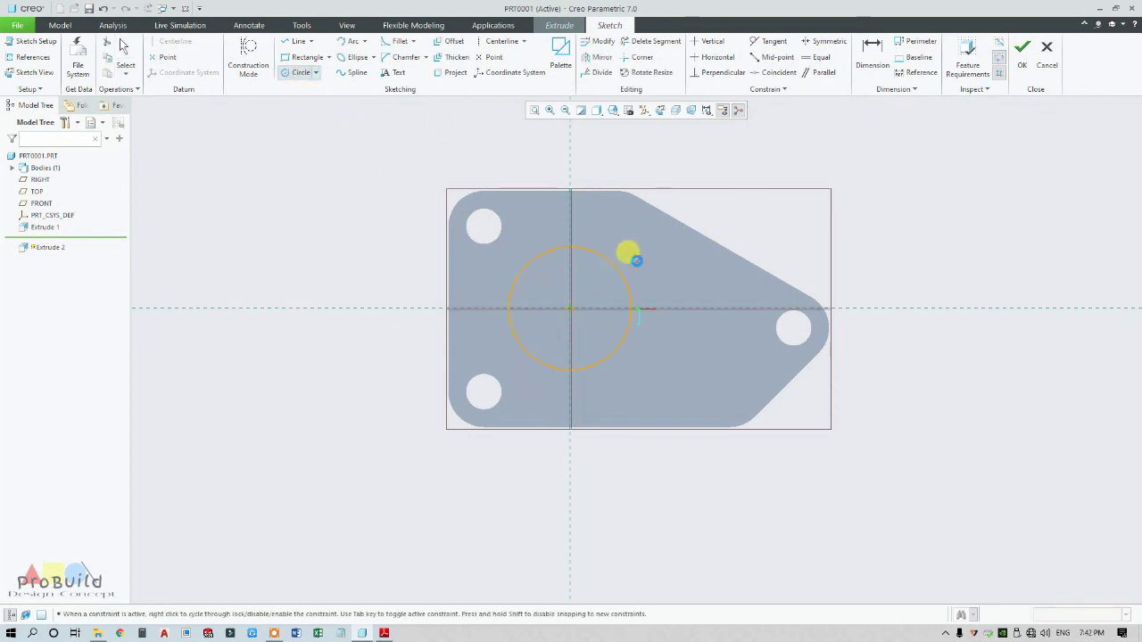
pyautogui.middleClick(627, 253)
# Set the circle's diameter to 60 mm, as given for the boss in the PDF drawing
pyautogui.click(379, 633)
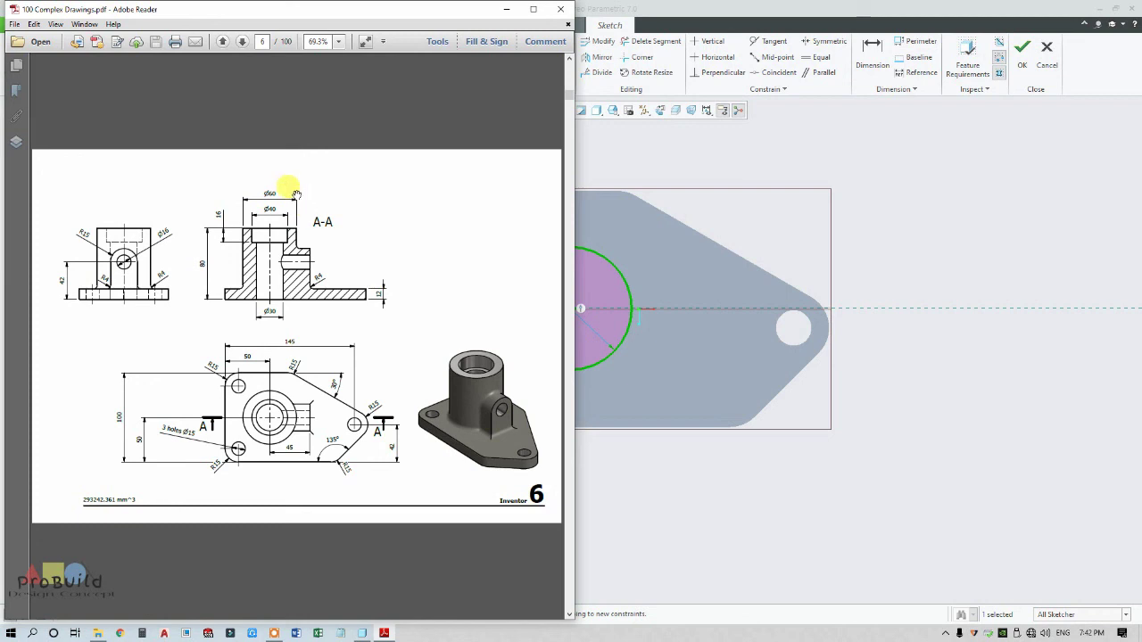
pyautogui.click(637, 284)
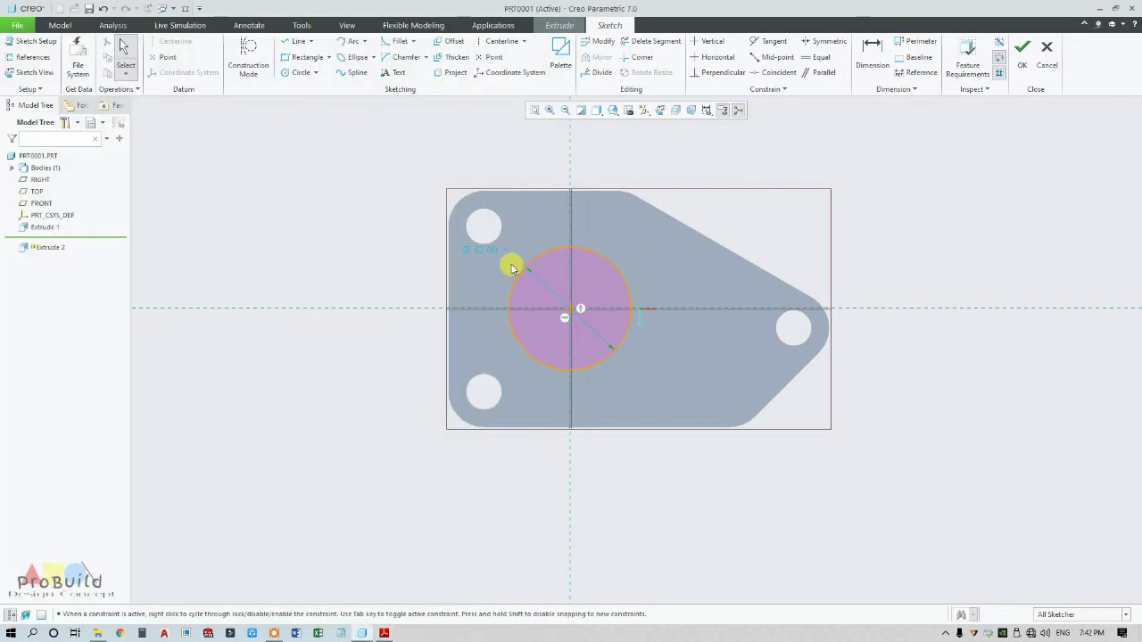
pyautogui.write('60')
pyautogui.press('Return')
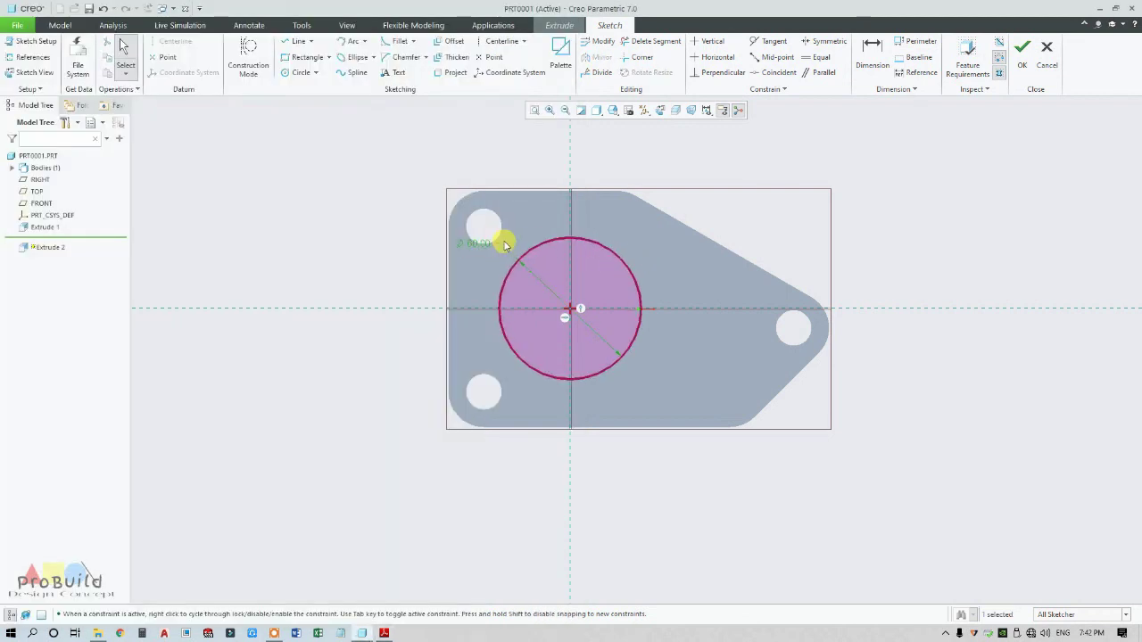
# Finish the circle sketch and extrude it upward from the plate to a depth of 80-12 mm, forming the cylindrical boss
pyautogui.click(384, 633)
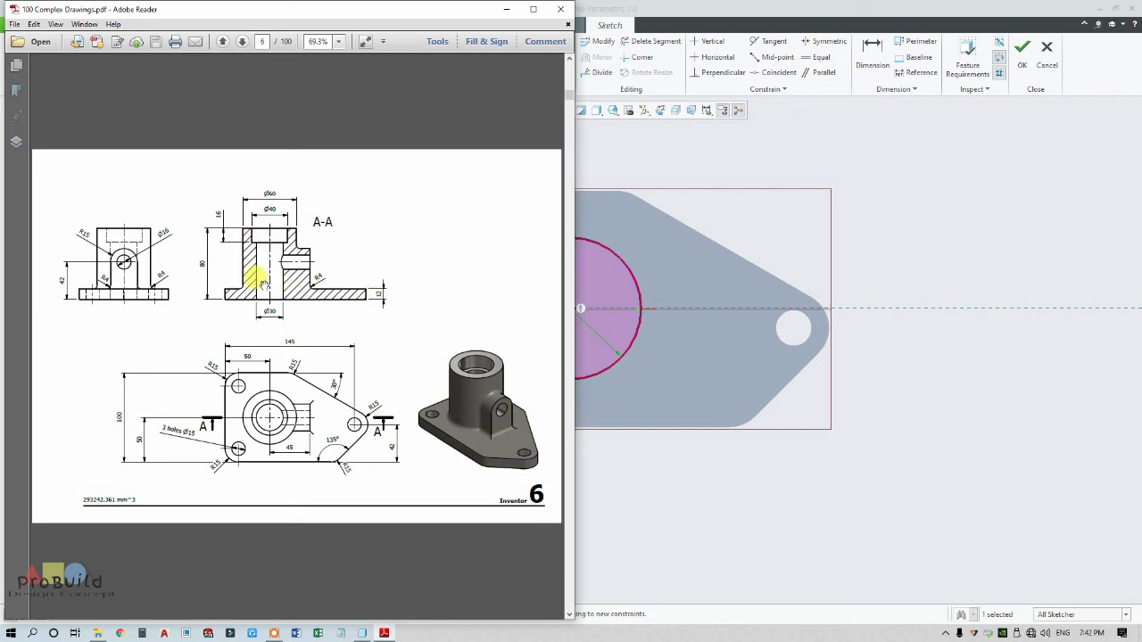
pyautogui.click(1024, 64)
pyautogui.moveTo(667, 297); pyautogui.dragTo(675, 234, button='middle')
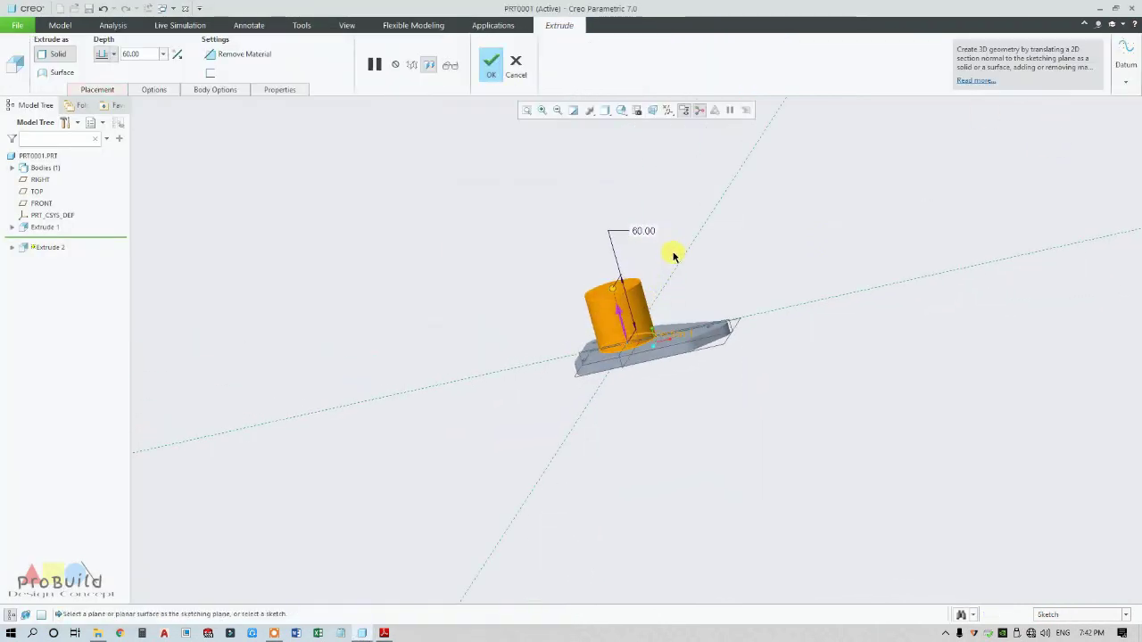
pyautogui.scroll(3, 592, 259)
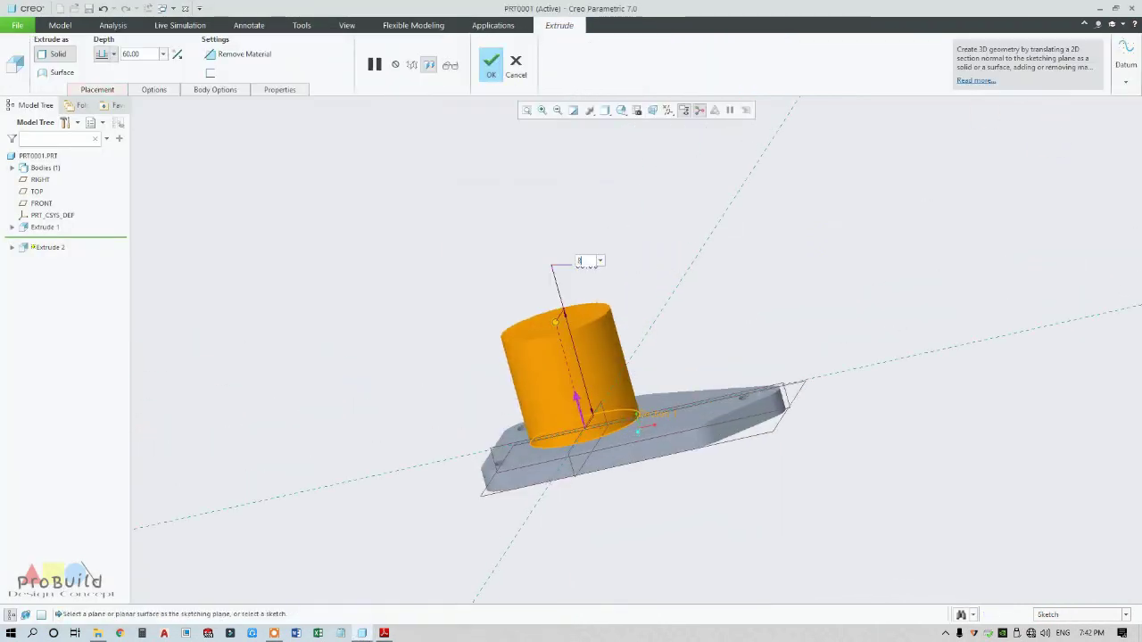
pyautogui.click(591, 262)
pyautogui.write('80-12')
pyautogui.press('Return')
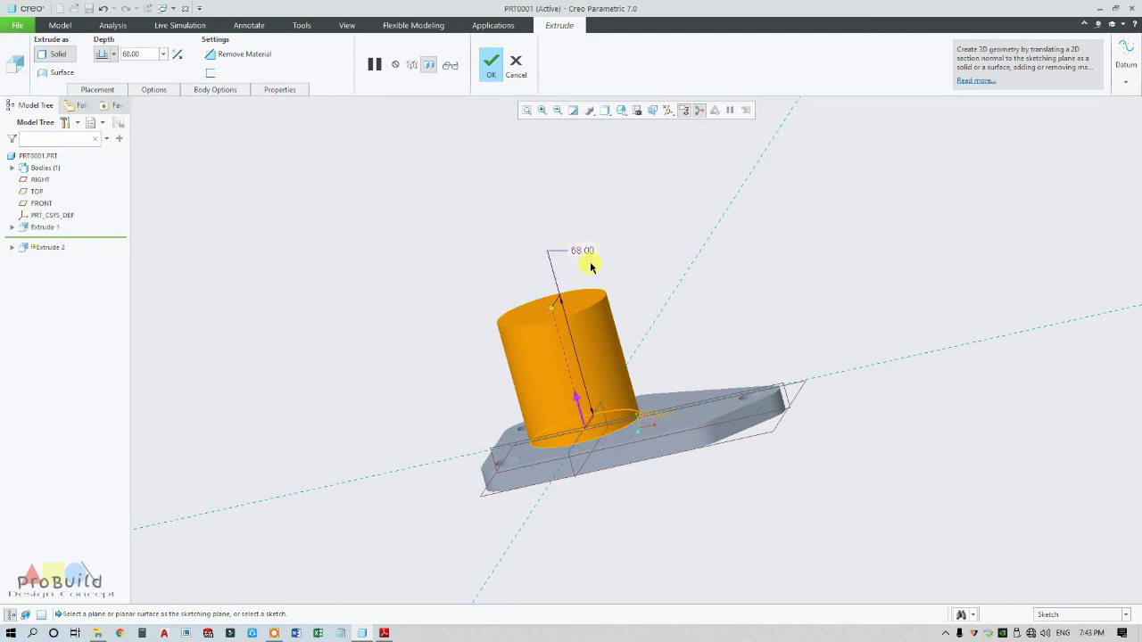
pyautogui.click(478, 71)
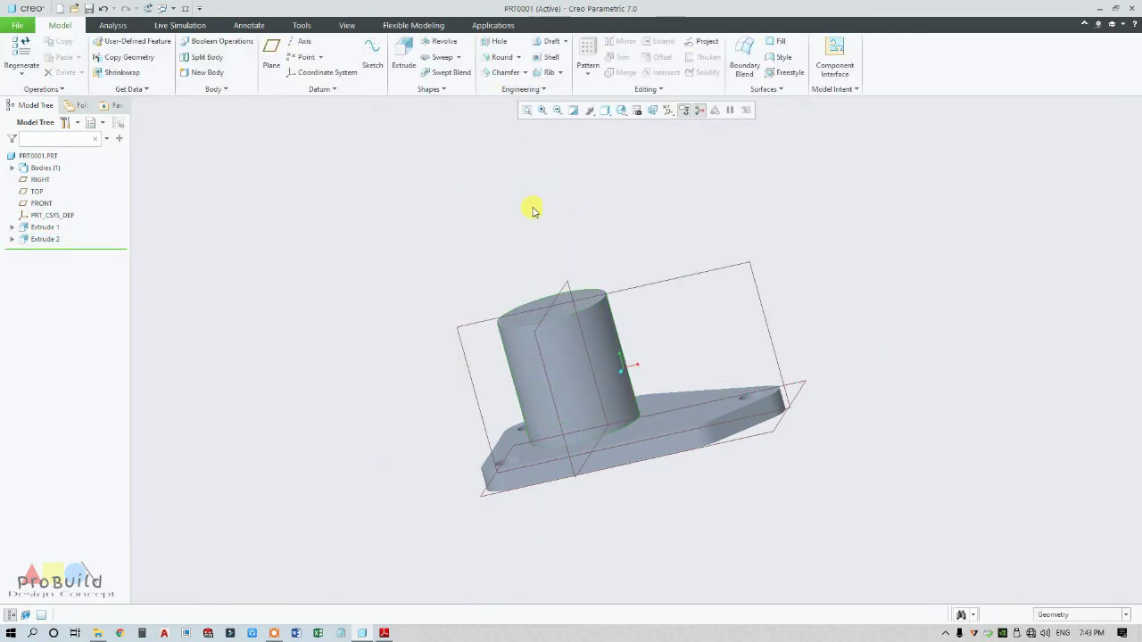
pyautogui.moveTo(530, 209); pyautogui.dragTo(577, 260, button='middle')
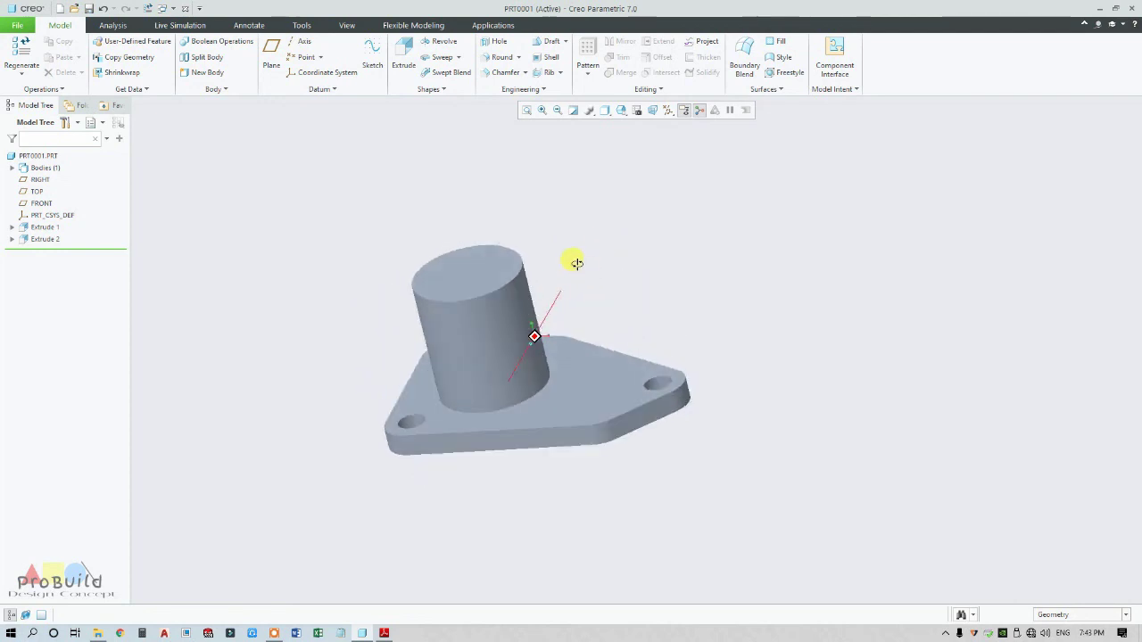
pyautogui.scroll(2, 536, 283)
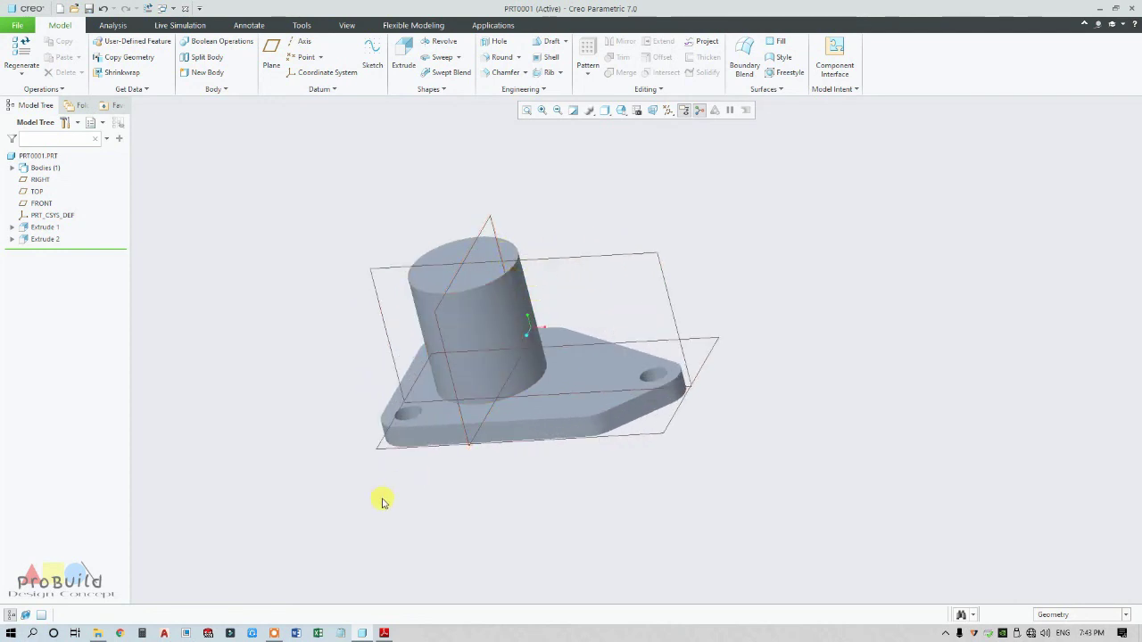
# Consult the PDF drawing for the side lug and create a datum plane offset 45 mm from the RIGHT plane towards the plate's narrow end
pyautogui.click(385, 634)
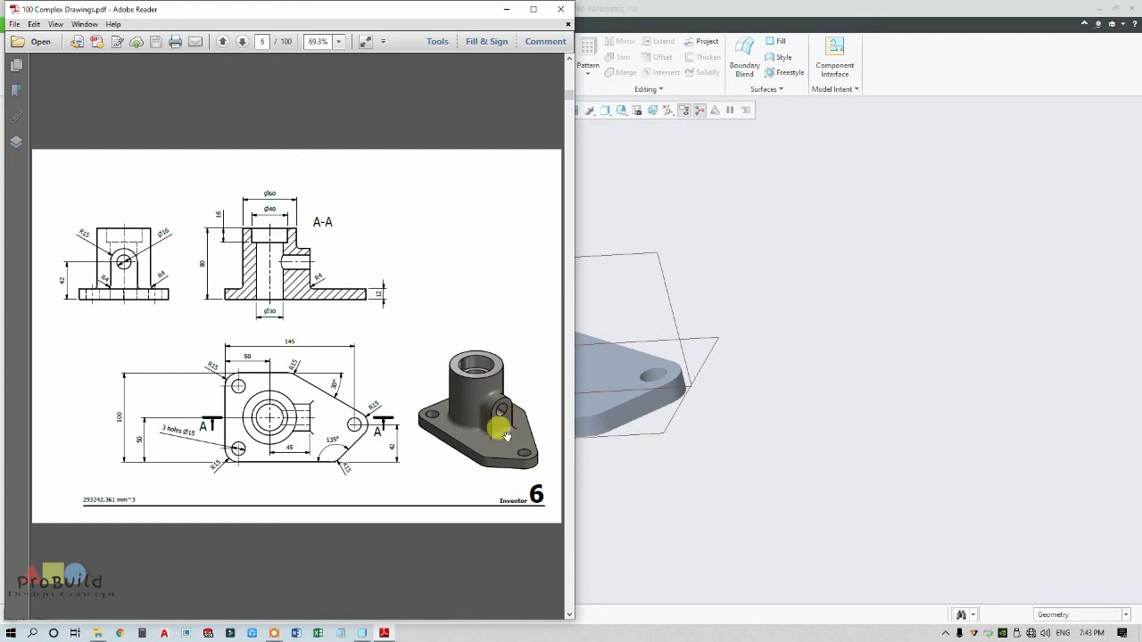
pyautogui.click(752, 515)
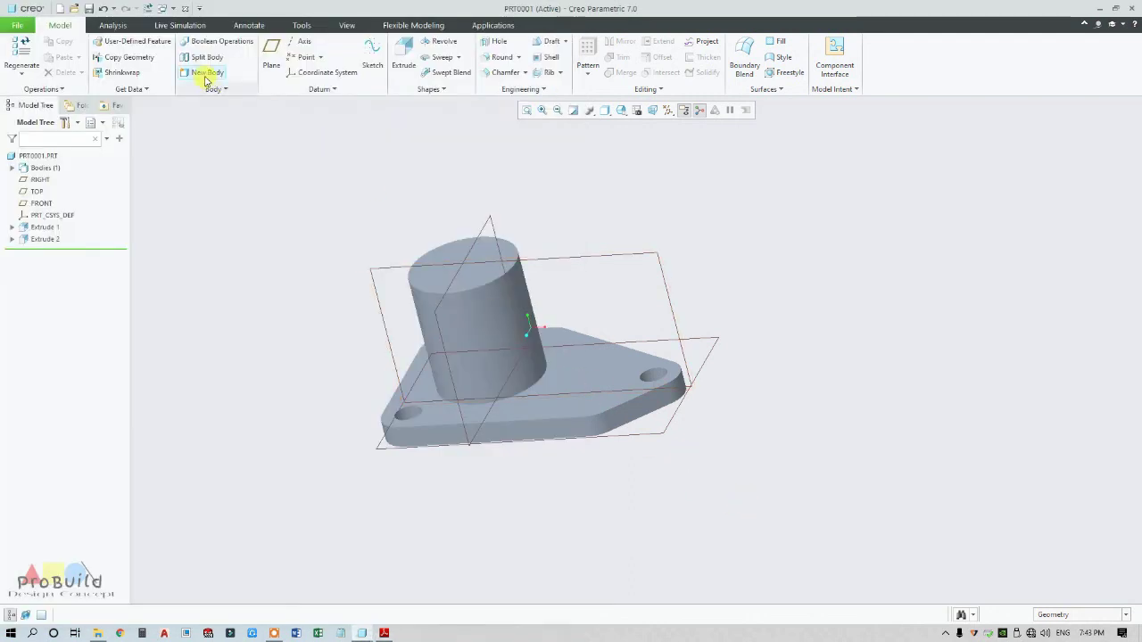
pyautogui.click(266, 54)
pyautogui.click(497, 221)
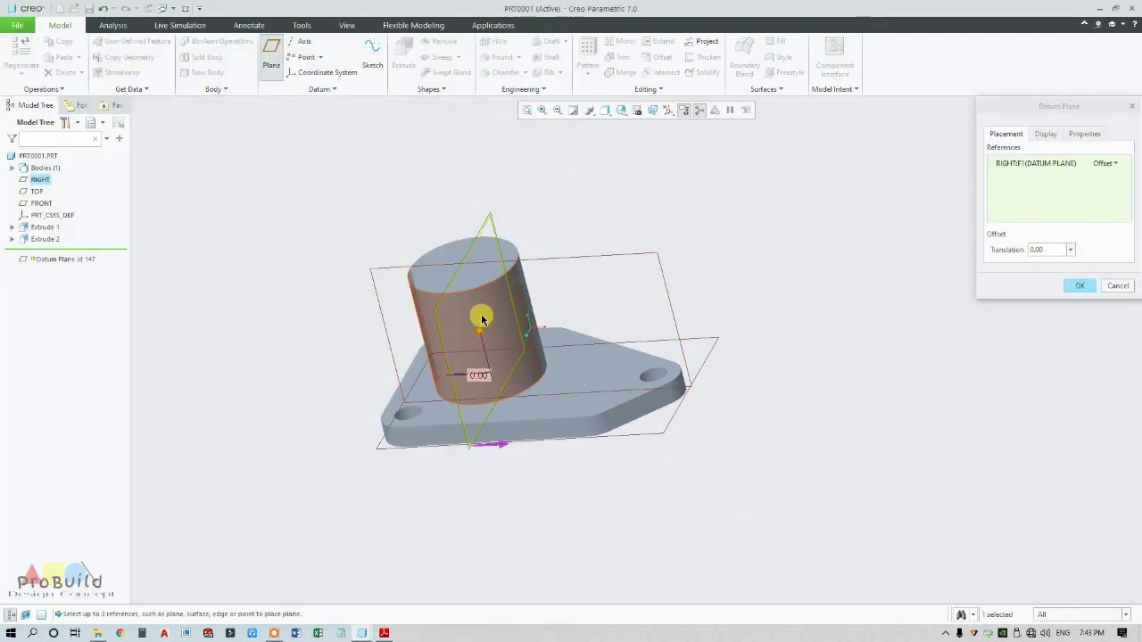
pyautogui.moveTo(481, 321); pyautogui.dragTo(547, 327)
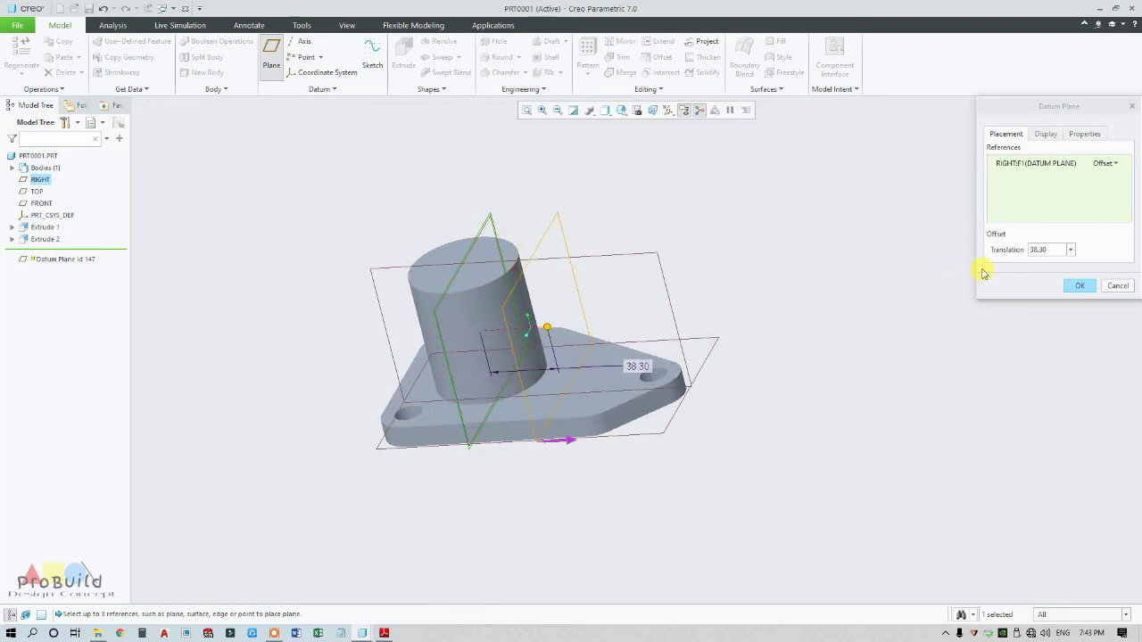
pyautogui.doubleClick(1040, 249)
pyautogui.write('45')
pyautogui.press('Return')
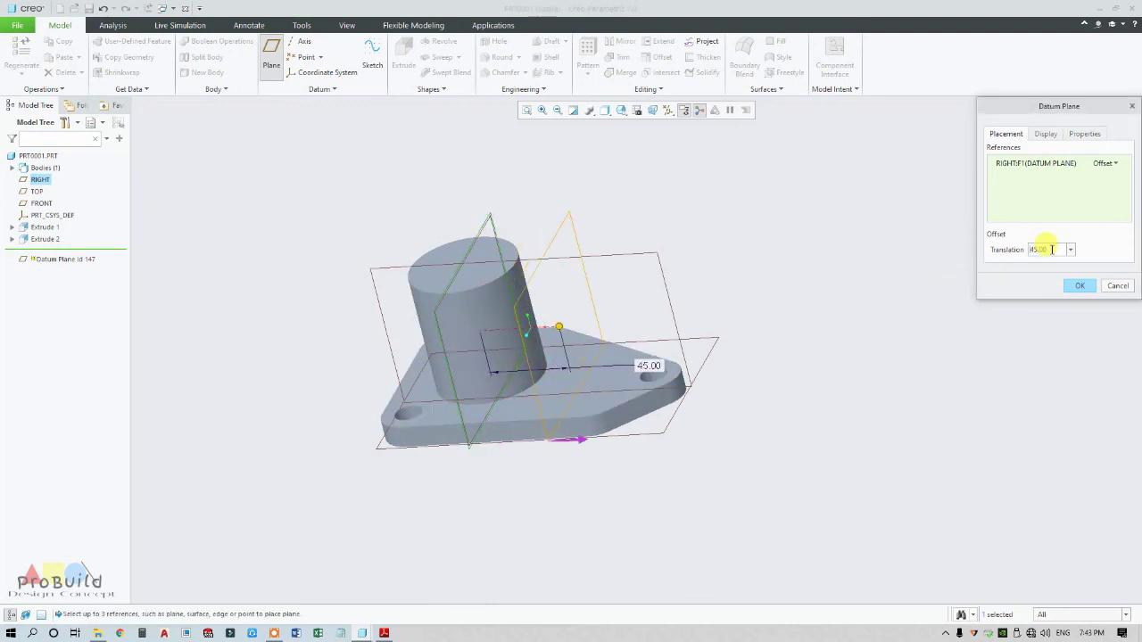
pyautogui.click(1078, 286)
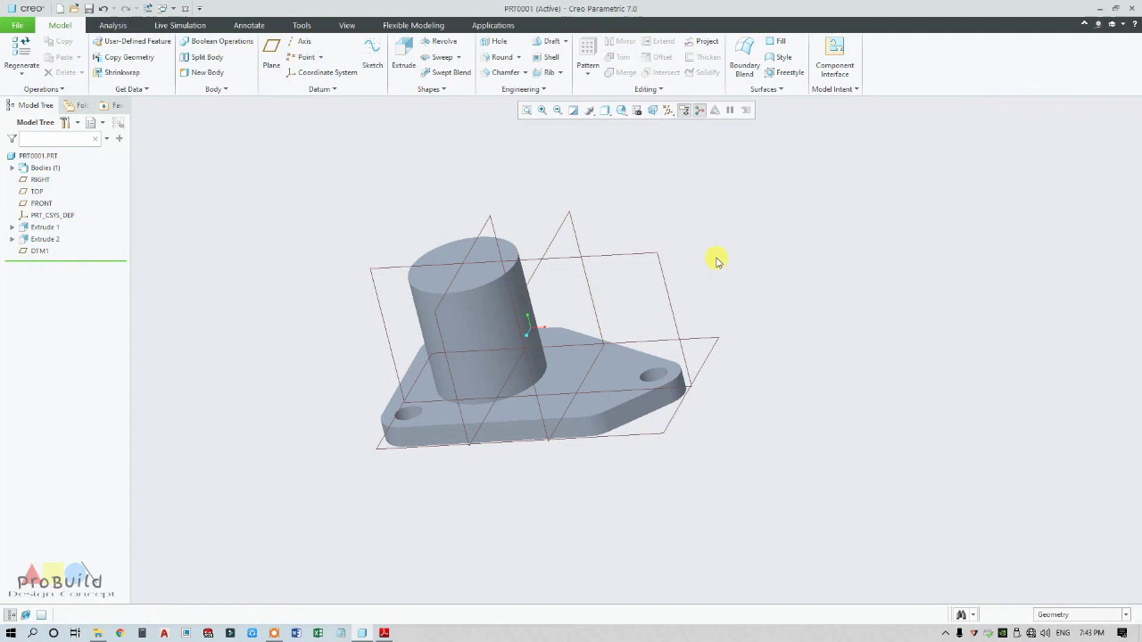
# Start an Extrude sketch on the offset datum plane, facing the sketch plane with Hidden Line display and the datum planes hidden
pyautogui.click(577, 230)
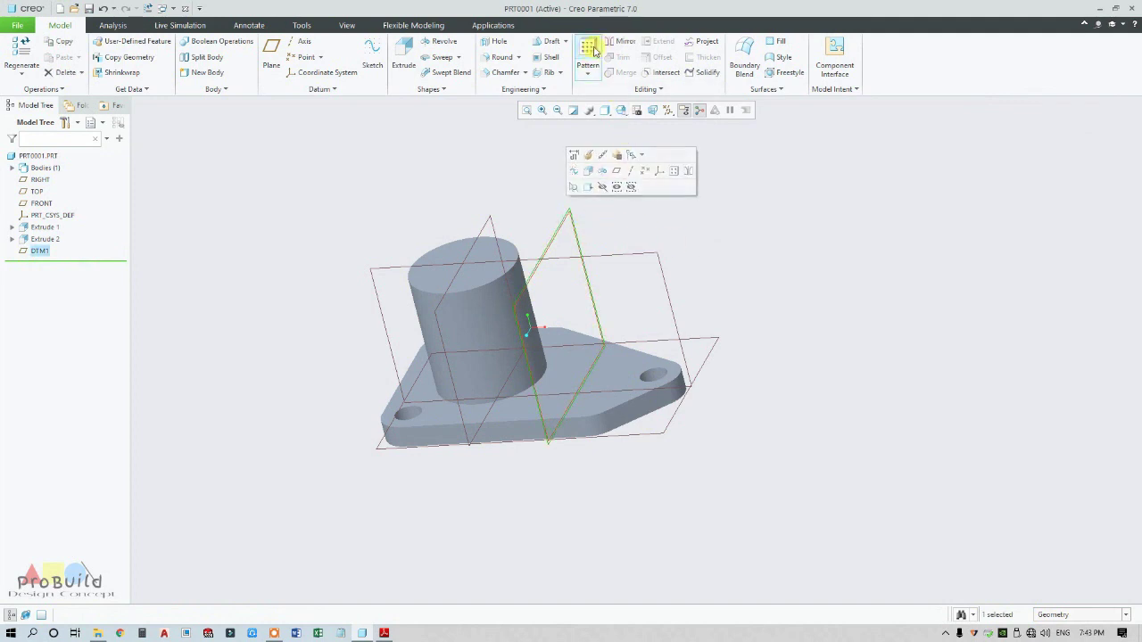
pyautogui.click(401, 45)
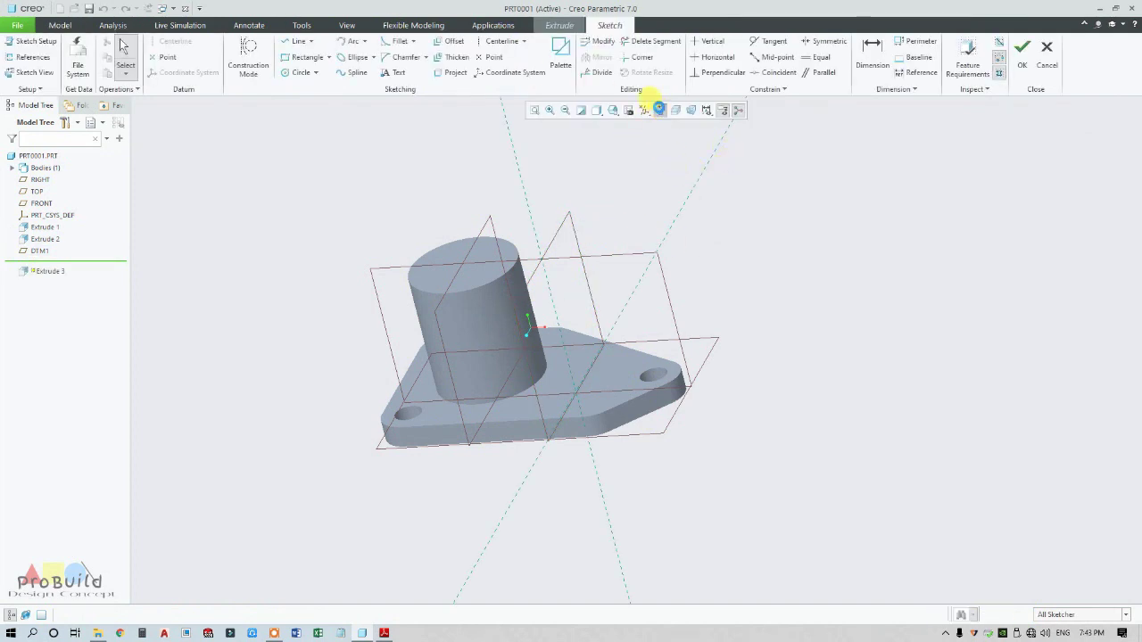
pyautogui.click(659, 109)
pyautogui.click(597, 110)
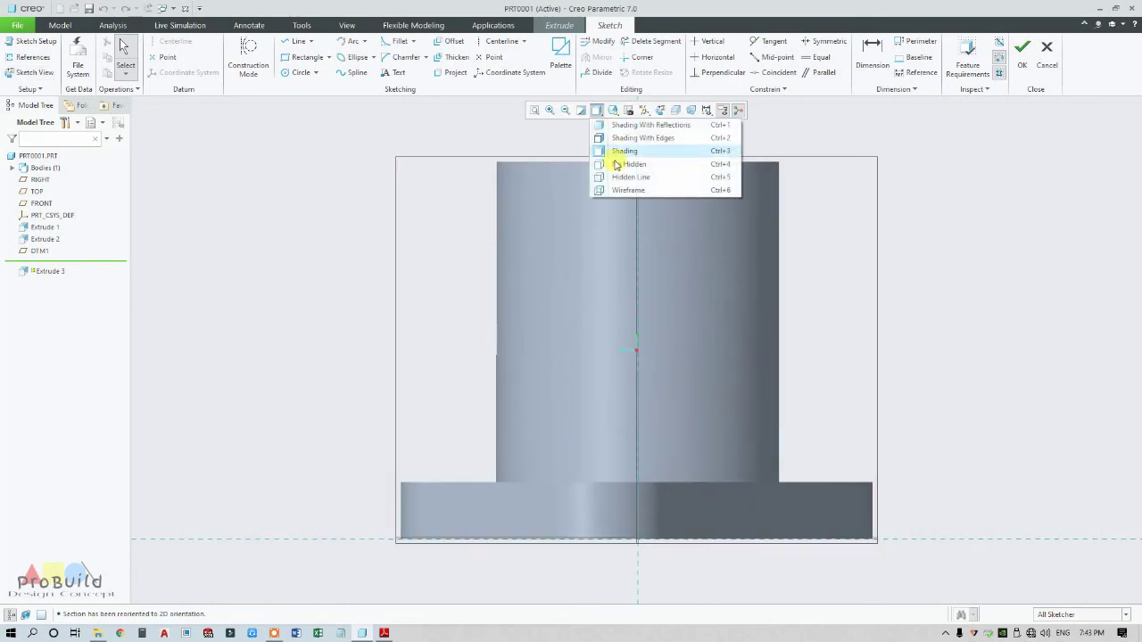
pyautogui.click(628, 176)
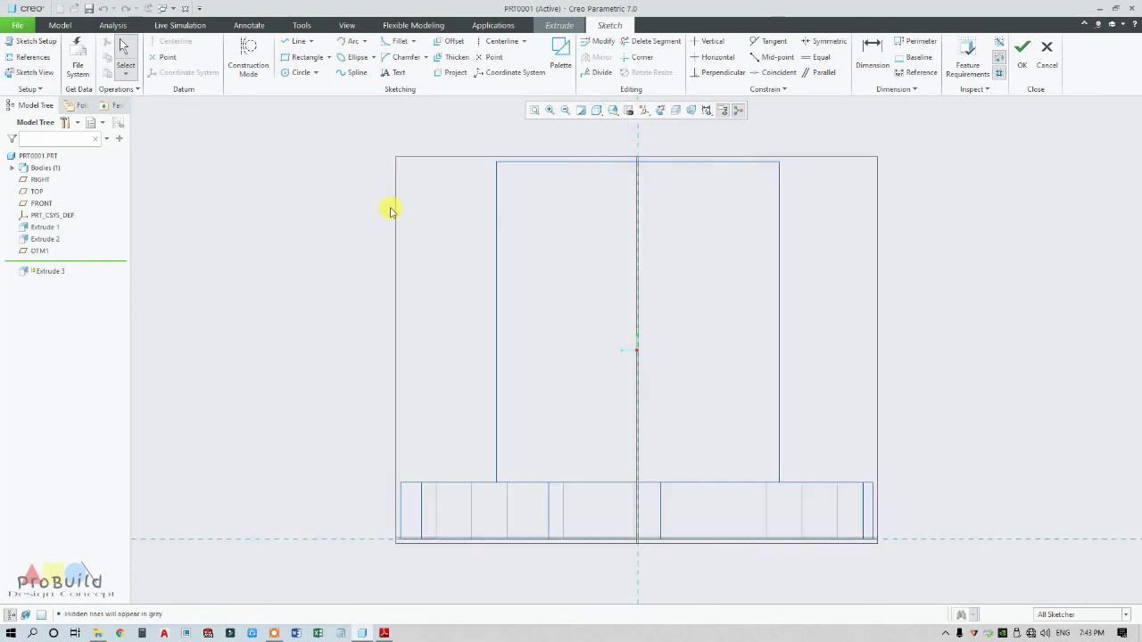
pyautogui.click(644, 110)
pyautogui.click(653, 178)
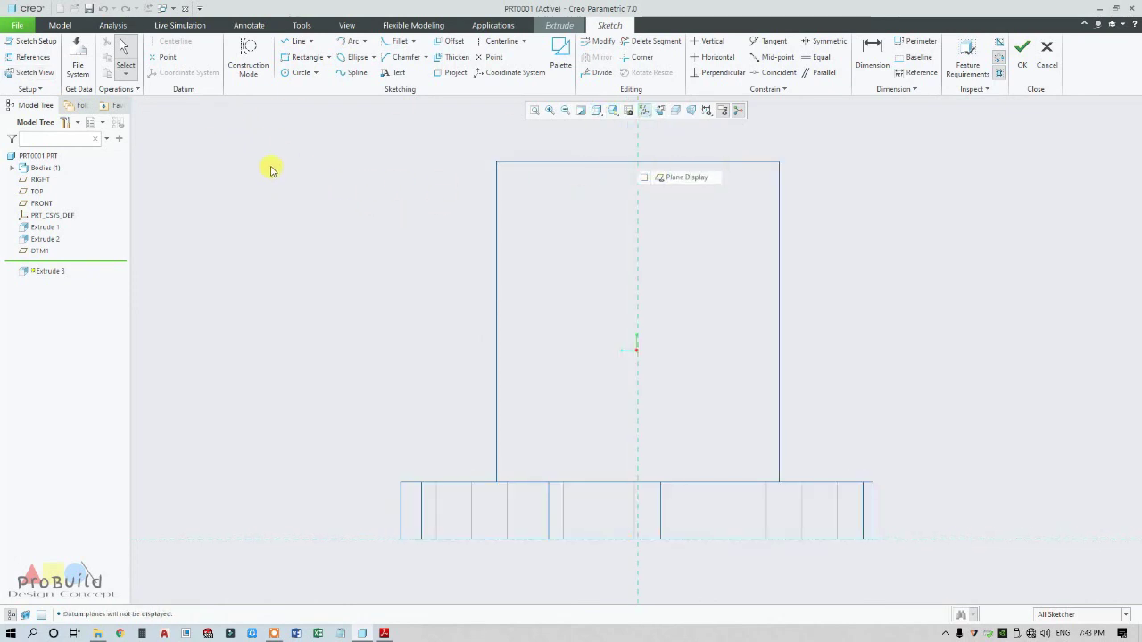
# Add the plate's upper surface as a sketch reference and check the lug's dimensions in the PDF drawing
pyautogui.click(34, 57)
pyautogui.click(615, 483)
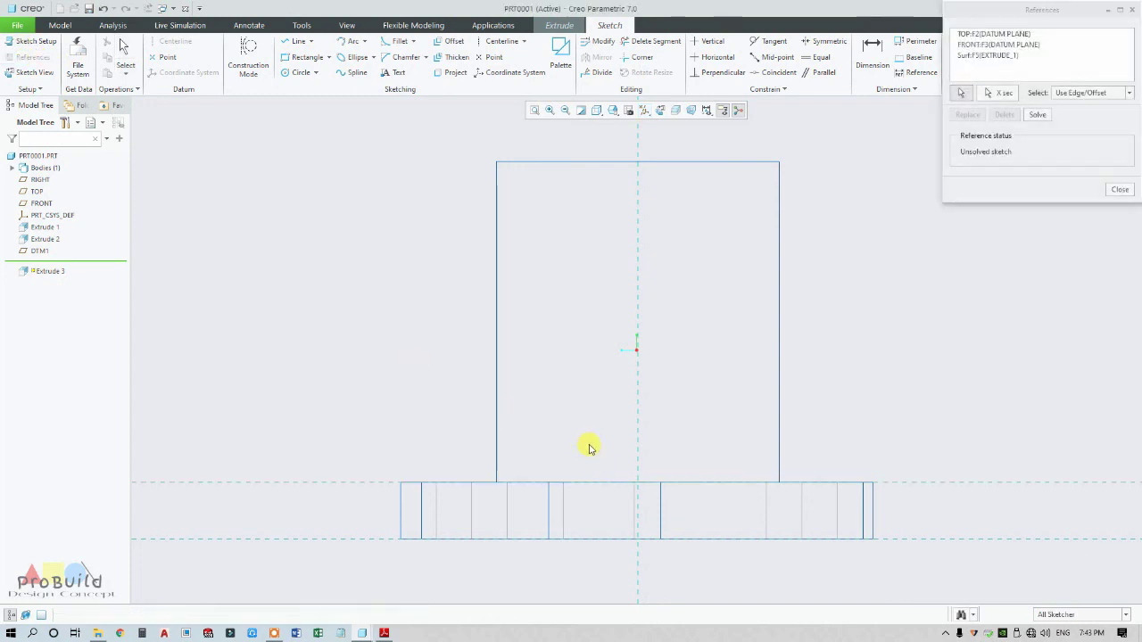
pyautogui.click(385, 634)
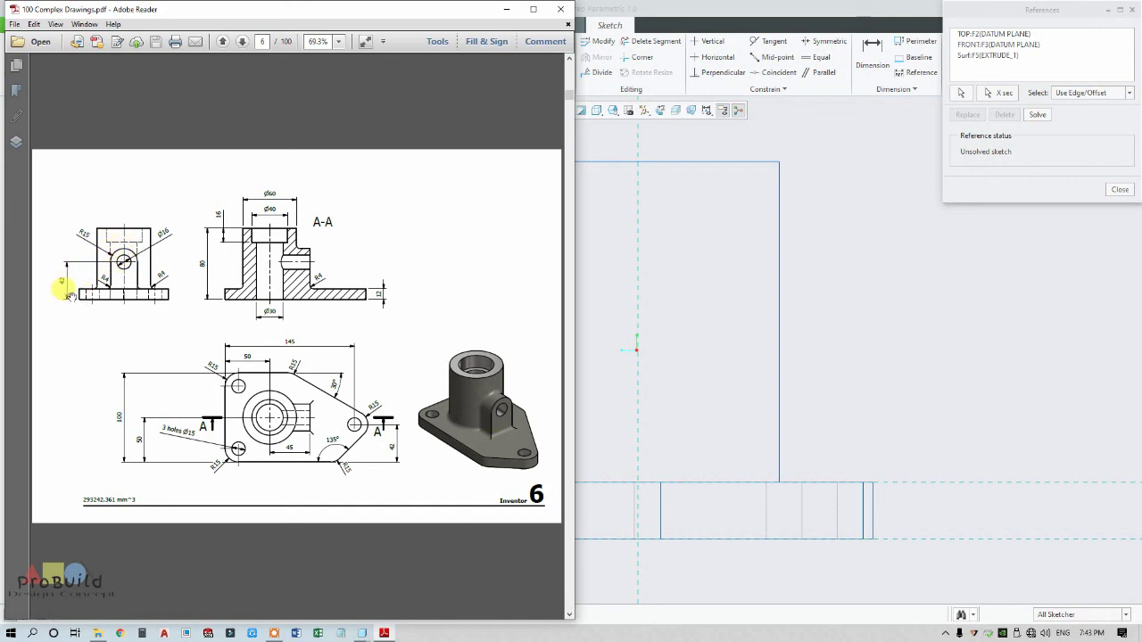
pyautogui.click(671, 307)
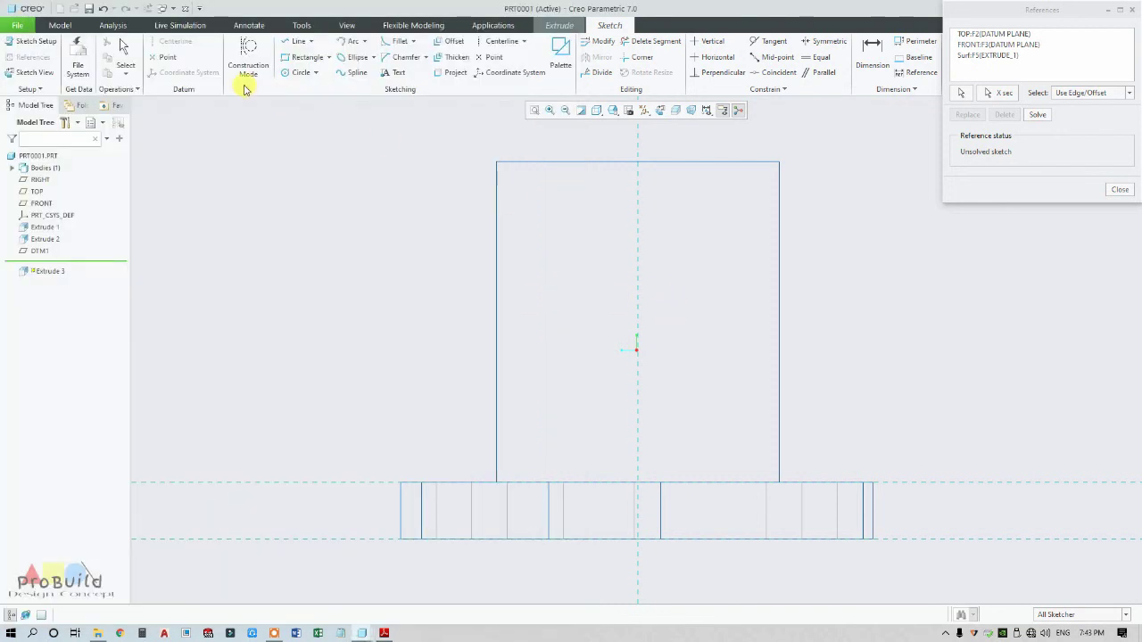
# Sketch a circle centred on the vertical reference inside the boss outline and set its diameter to 30 mm
pyautogui.click(292, 75)
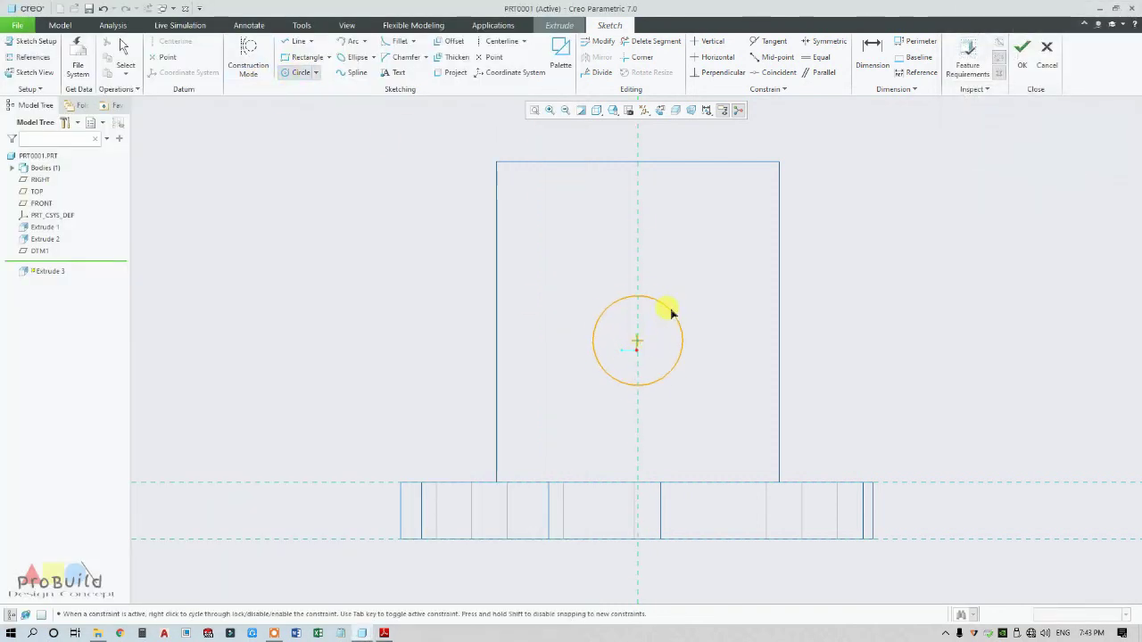
pyautogui.click(677, 304)
pyautogui.middleClick(569, 295)
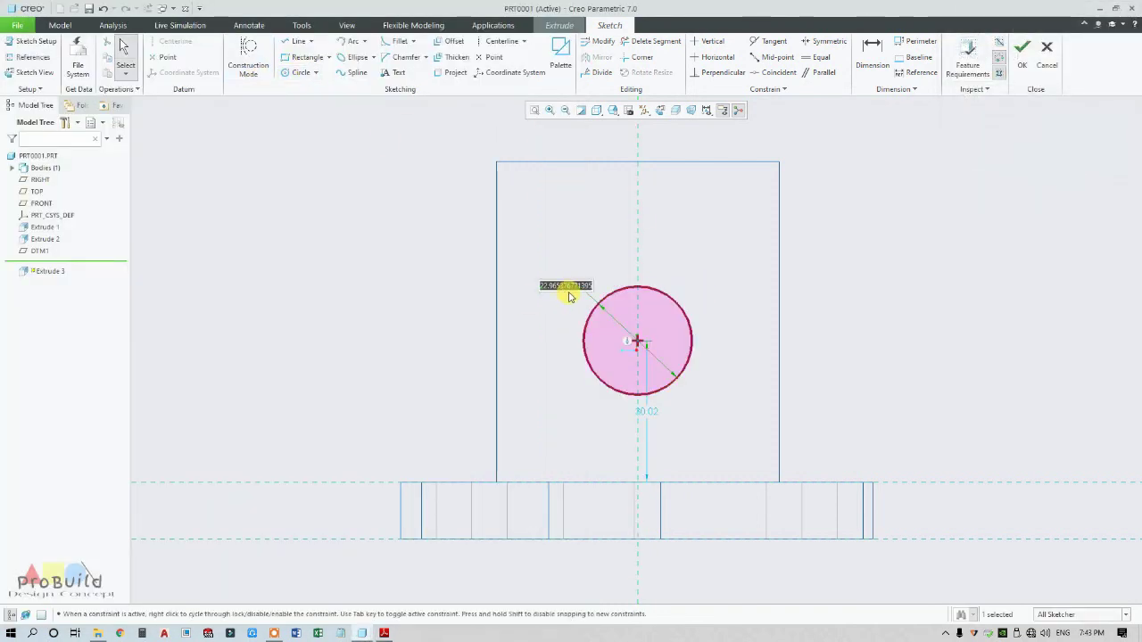
pyautogui.write('30')
pyautogui.press('Return')
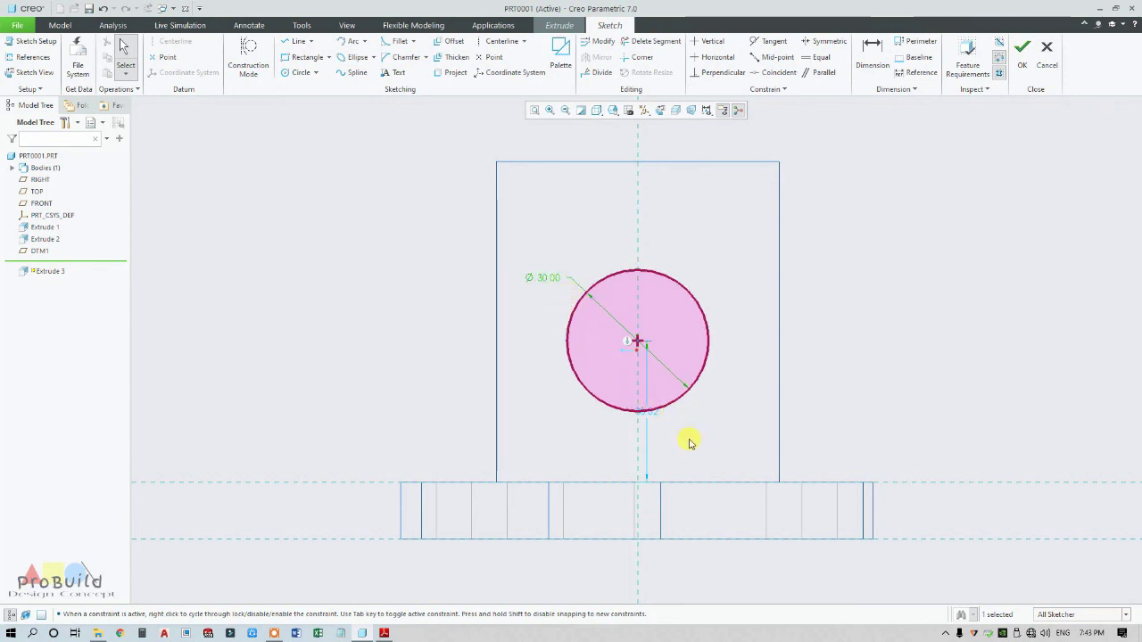
# Dimension the circle's centre at a height of 42 mm above the plate's bottom reference
pyautogui.click(873, 52)
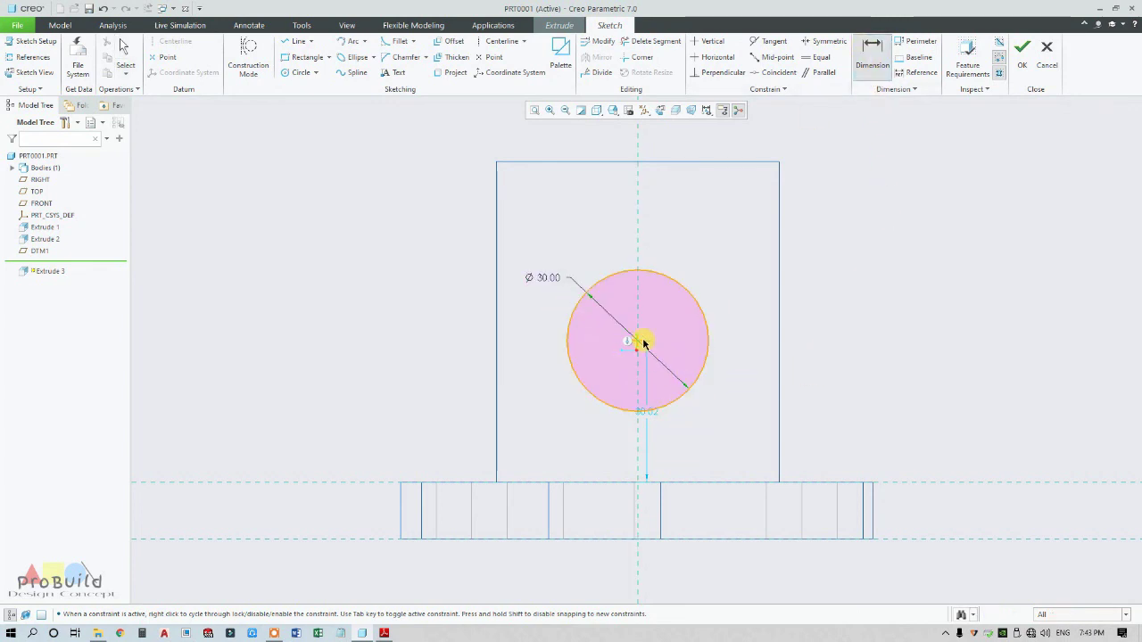
pyautogui.click(675, 539)
pyautogui.middleClick(934, 449)
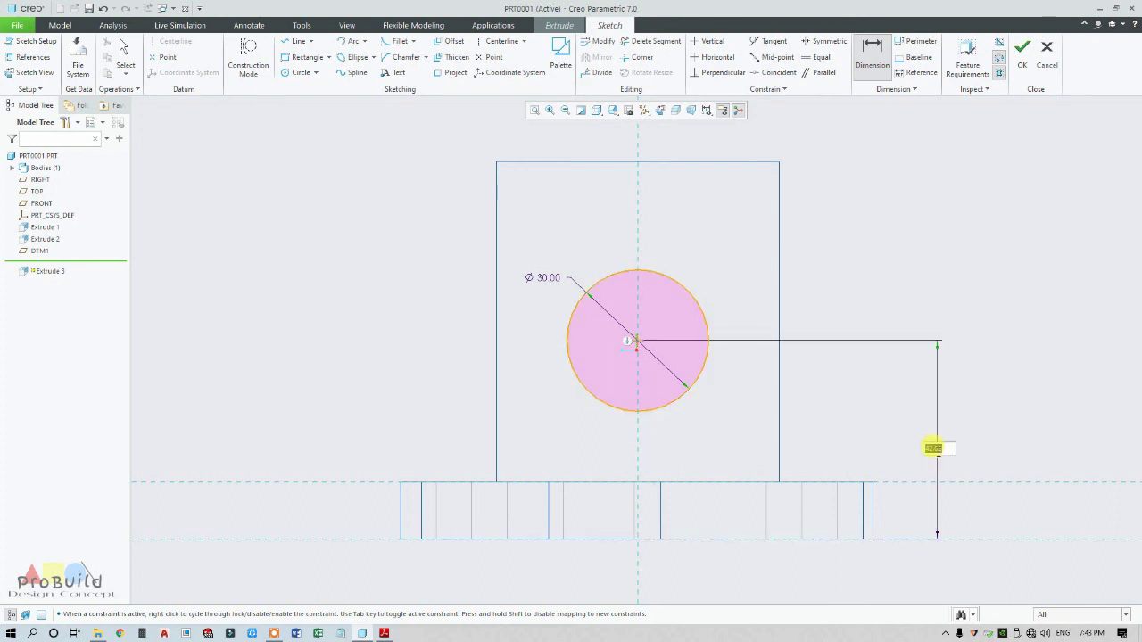
pyautogui.write('42')
pyautogui.press('Return')
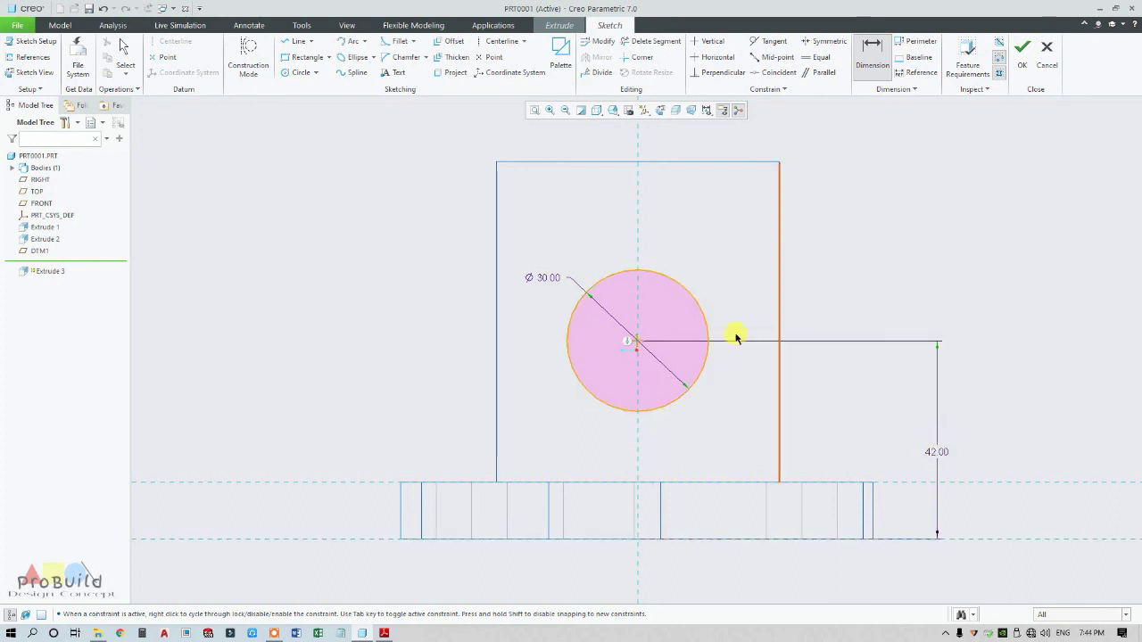
# Draw vertical tangent lines from both sides of the circle to the plate's bottom reference and join their lower ends with a horizontal line
pyautogui.click(299, 41)
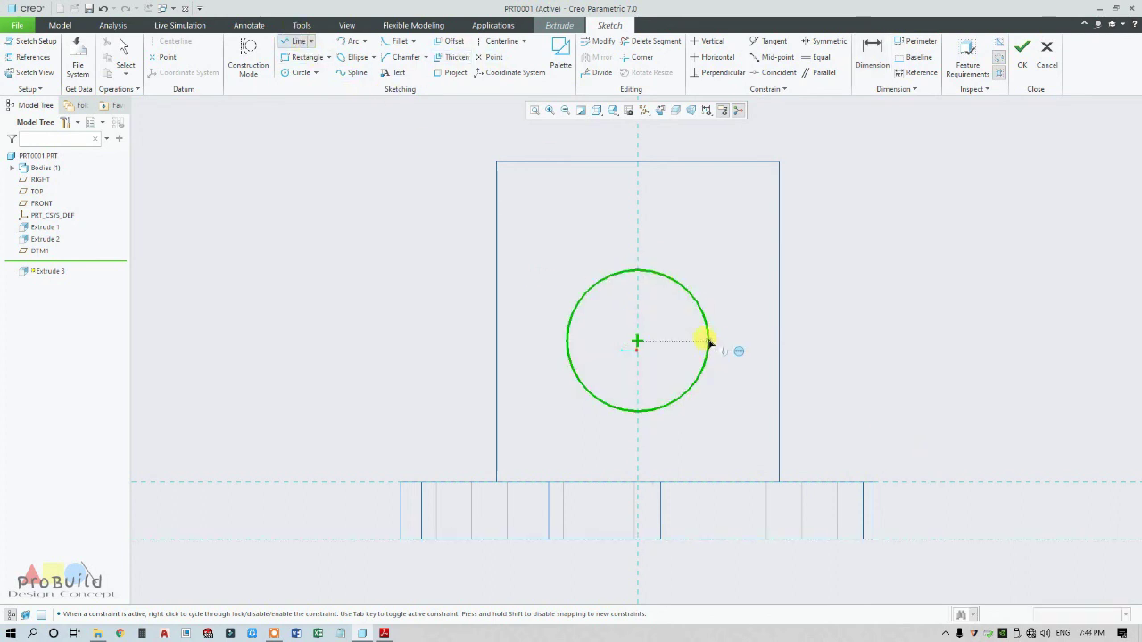
pyautogui.scroll(-4, 710, 341)
pyautogui.scroll(3, 732, 362)
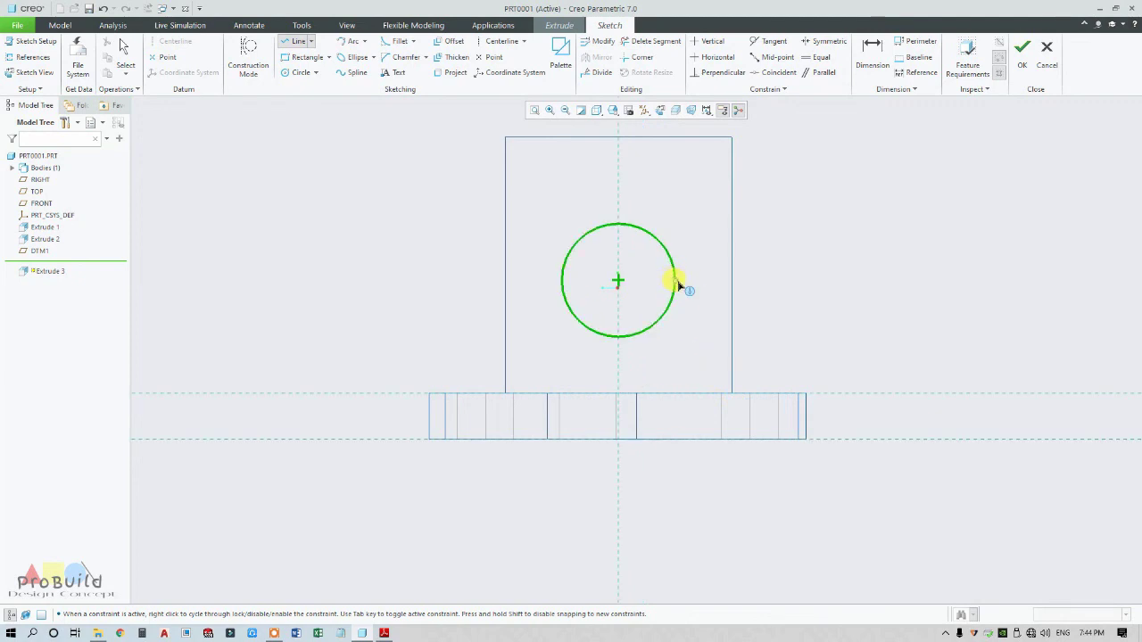
pyautogui.click(676, 284)
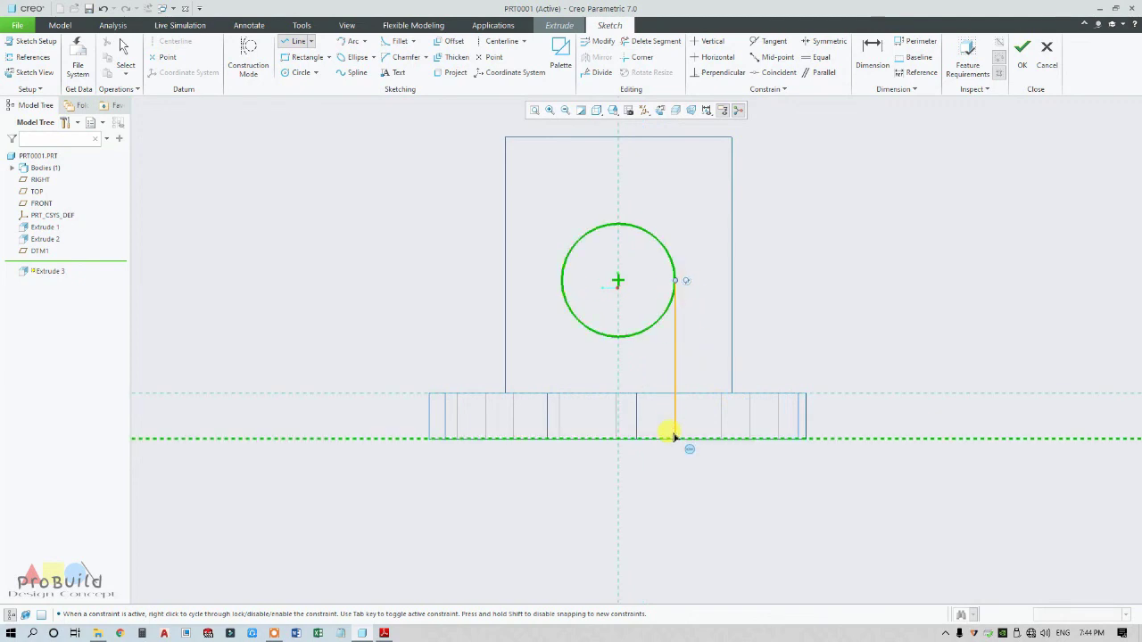
pyautogui.middleClick(578, 437)
pyautogui.click(562, 282)
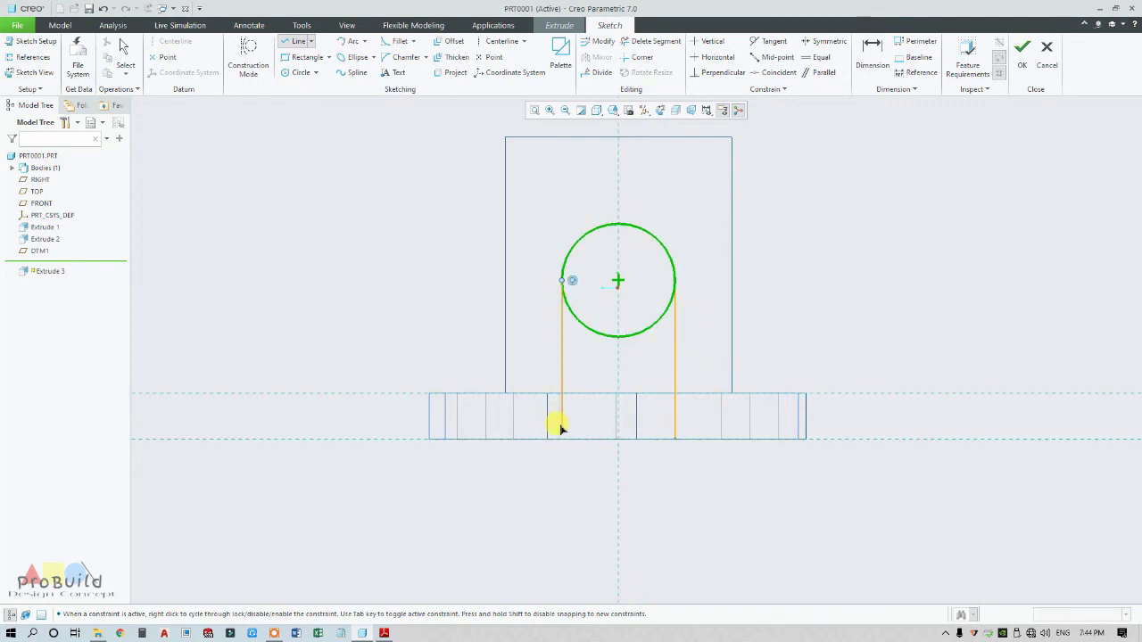
pyautogui.scroll(7, 568, 440)
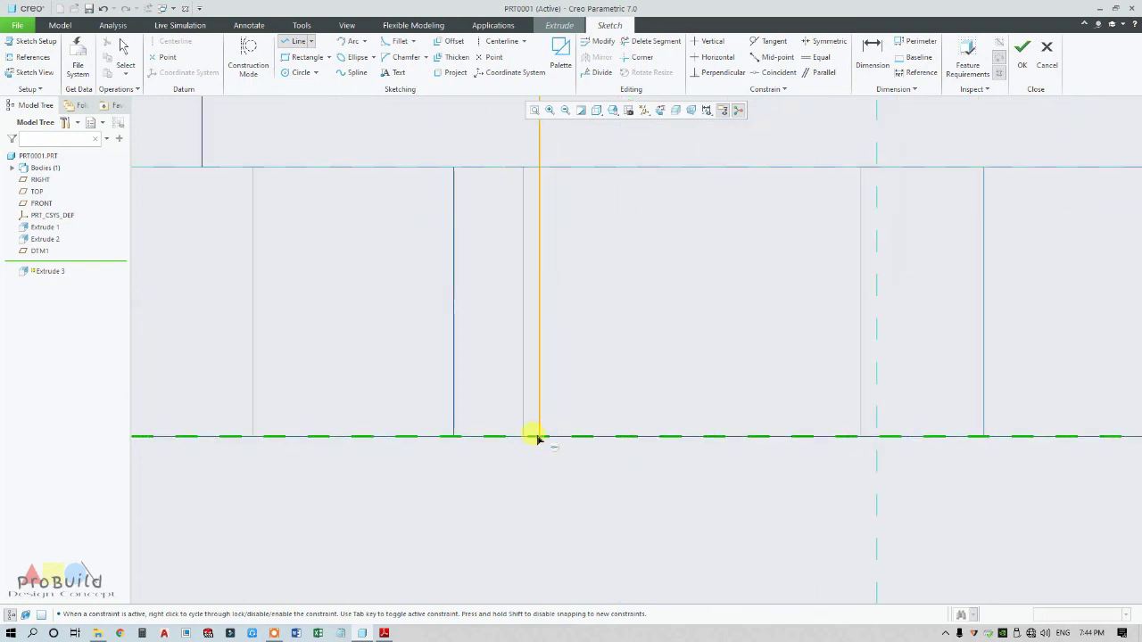
pyautogui.click(539, 437)
pyautogui.scroll(-5, 543, 434)
pyautogui.click(774, 433)
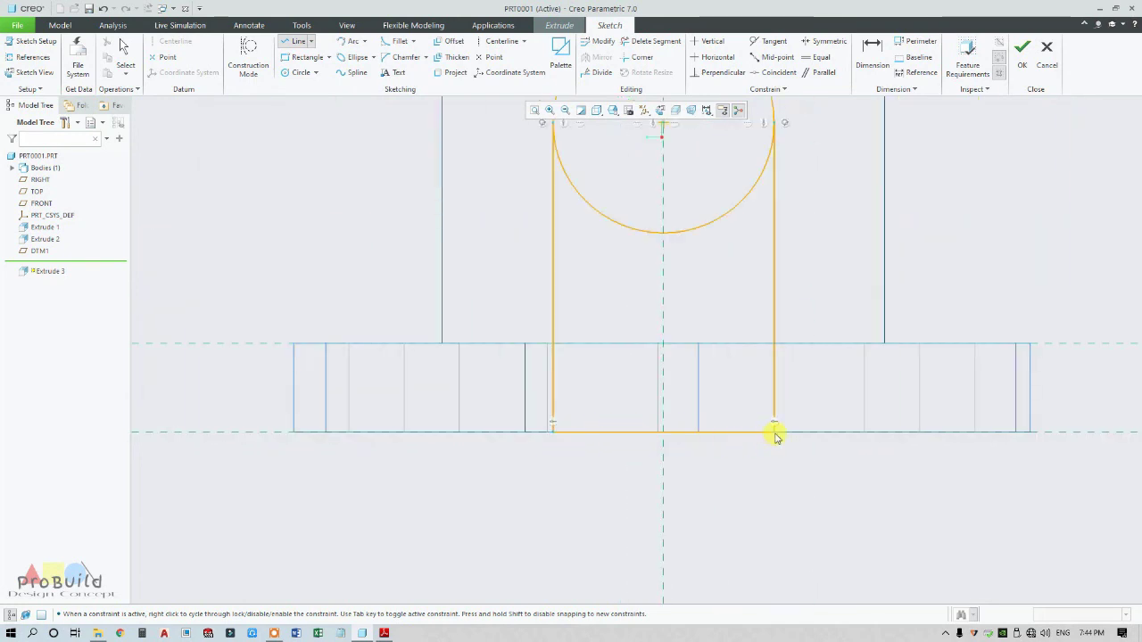
pyautogui.middleClick(794, 454)
pyautogui.scroll(-3, 782, 467)
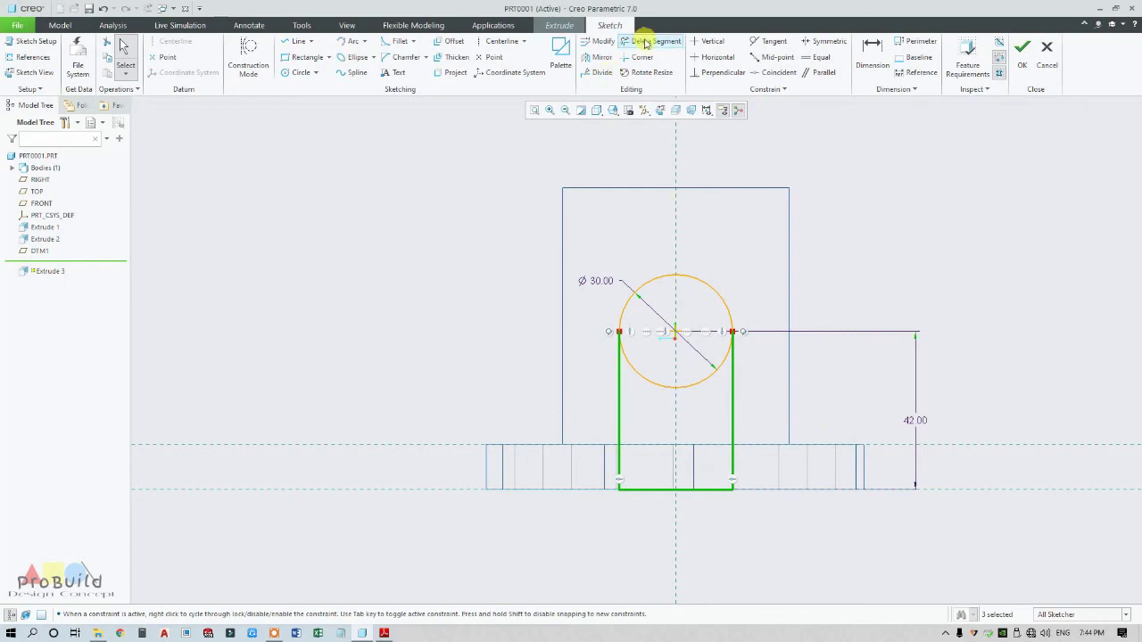
# Trim away the lower half of the circle to leave a closed, round-topped lug profile
pyautogui.click(650, 41)
pyautogui.scroll(2, 714, 382)
pyautogui.moveTo(697, 358)
pyautogui.mouseDown()
pyautogui.moveTo(658, 421)
pyautogui.moveTo(618, 359)
pyautogui.mouseUp()
pyautogui.middleClick(629, 393)
pyautogui.scroll(-3, 636, 419)
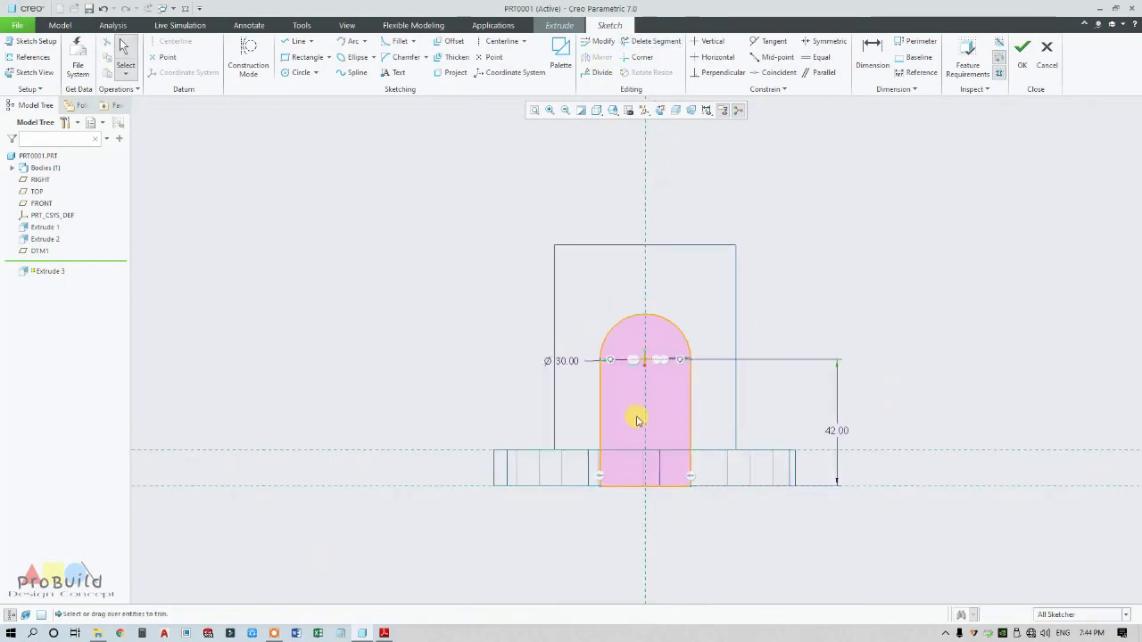
# Finish the lug sketch and display the extrusion preview in Shading With Edges
pyautogui.click(1022, 50)
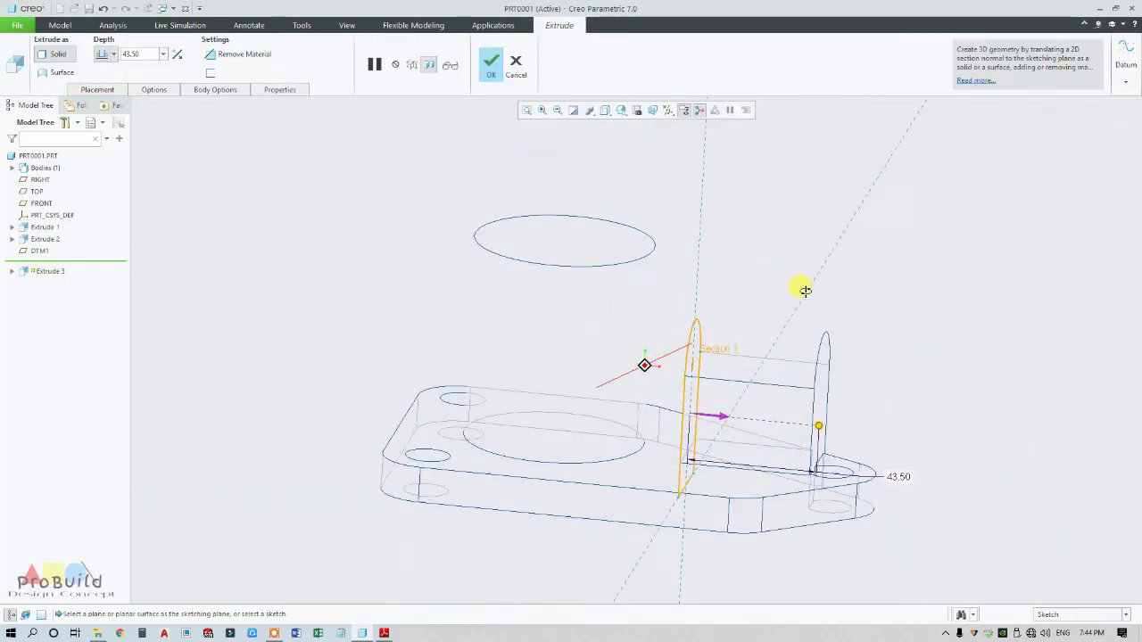
pyautogui.click(607, 110)
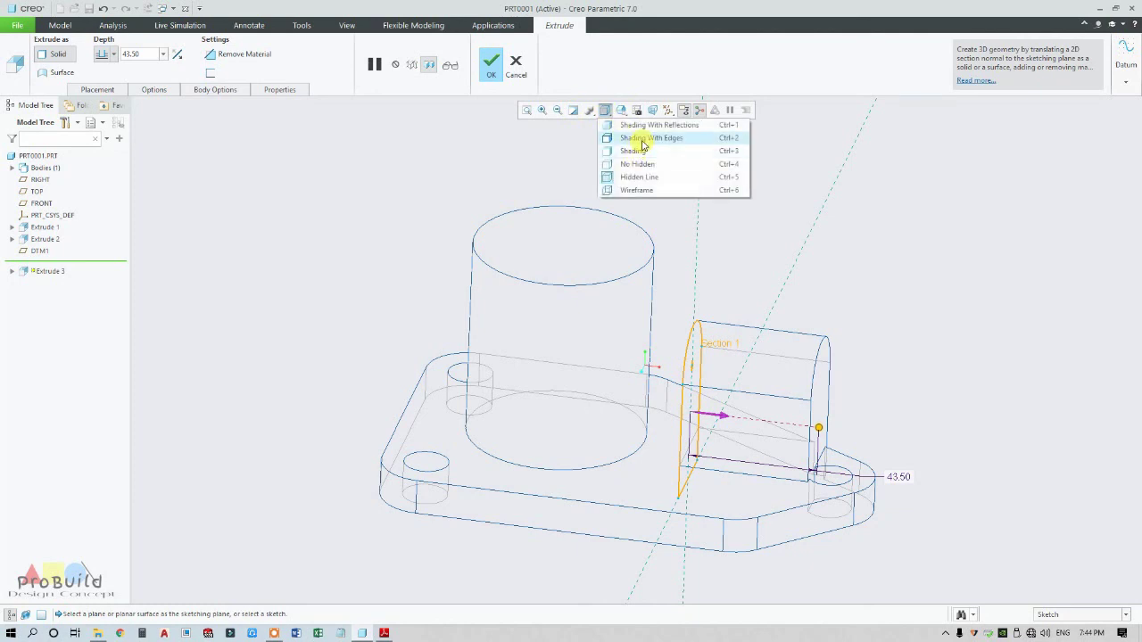
pyautogui.click(609, 145)
pyautogui.scroll(3, 610, 225)
pyautogui.scroll(-3, 662, 268)
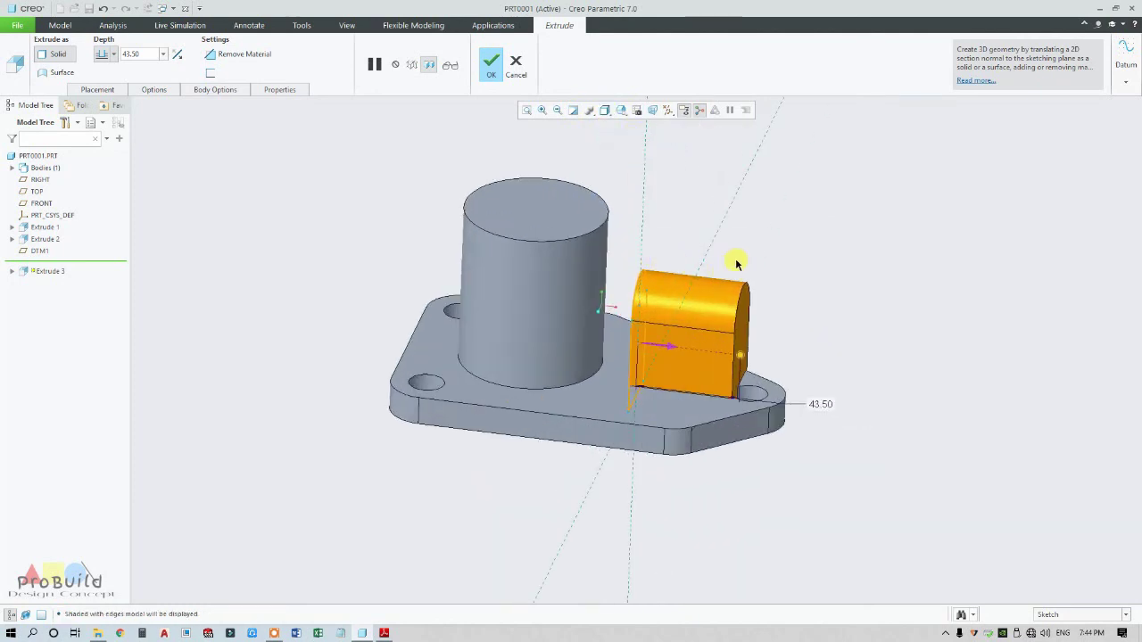
pyautogui.scroll(-2, 767, 222)
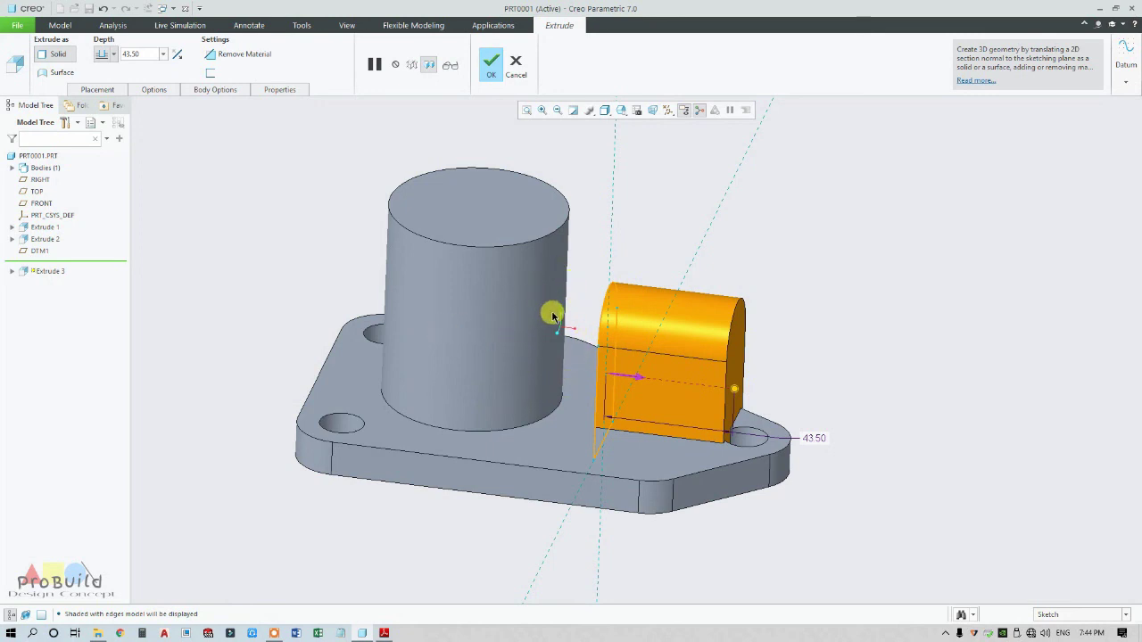
# Extrude the lug up to the boss's cylindrical surface and complete the feature
pyautogui.click(115, 55)
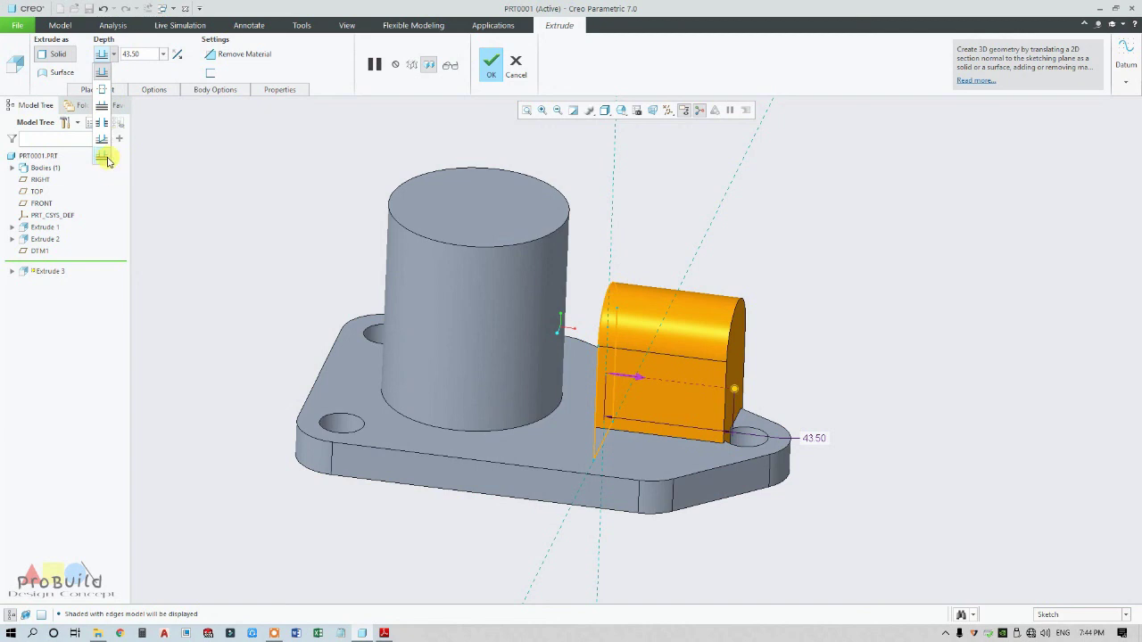
pyautogui.click(104, 156)
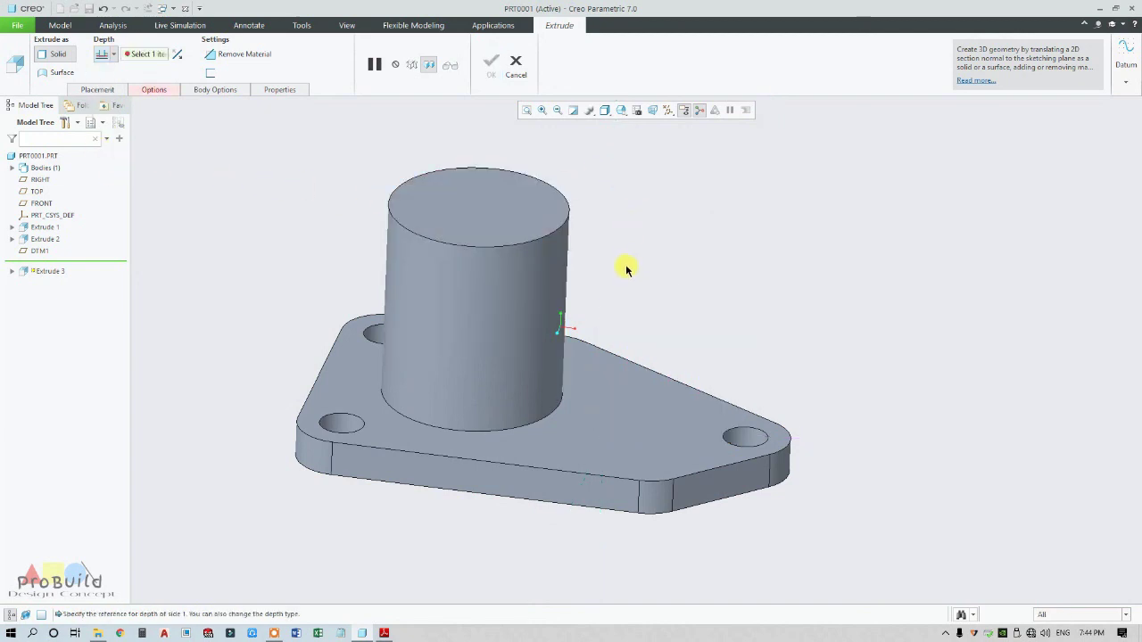
pyautogui.moveTo(626, 271)
pyautogui.mouseDown(button='middle')
pyautogui.moveTo(594, 245)
pyautogui.moveTo(610, 270)
pyautogui.mouseUp(button='middle')
pyautogui.scroll(-2, 627, 280)
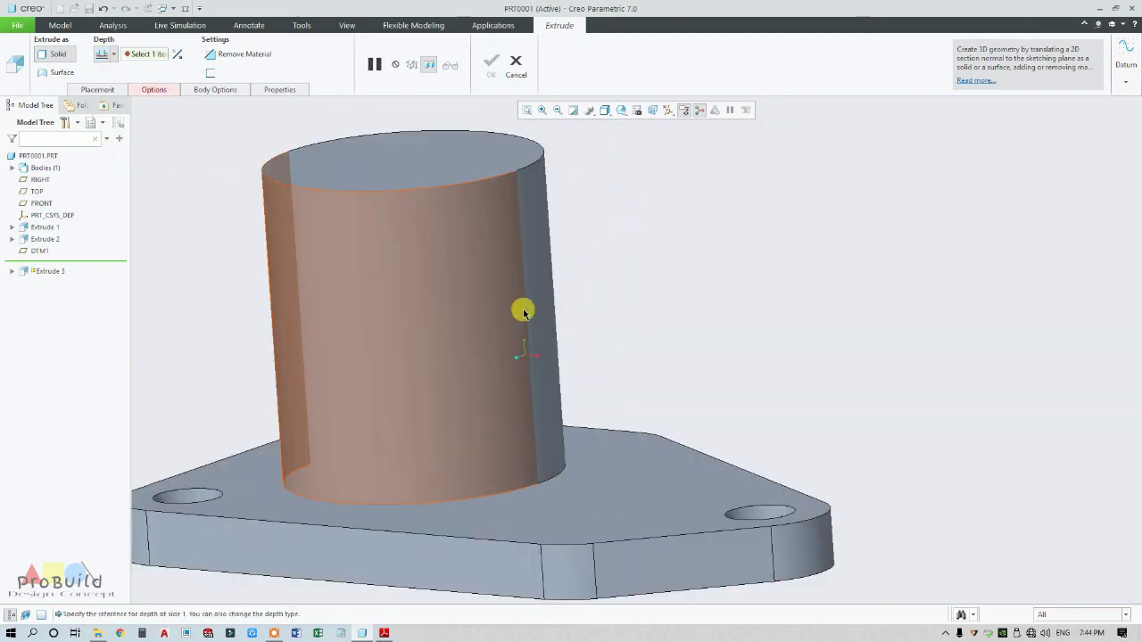
pyautogui.click(523, 312)
pyautogui.scroll(3, 523, 308)
pyautogui.scroll(-4, 580, 299)
pyautogui.moveTo(592, 296)
pyautogui.mouseDown(button='middle')
pyautogui.moveTo(628, 278)
pyautogui.moveTo(581, 321)
pyautogui.moveTo(489, 352)
pyautogui.moveTo(511, 394)
pyautogui.moveTo(474, 428)
pyautogui.moveTo(544, 387)
pyautogui.moveTo(499, 372)
pyautogui.moveTo(591, 255)
pyautogui.moveTo(544, 273)
pyautogui.moveTo(535, 178)
pyautogui.mouseUp(button='middle')
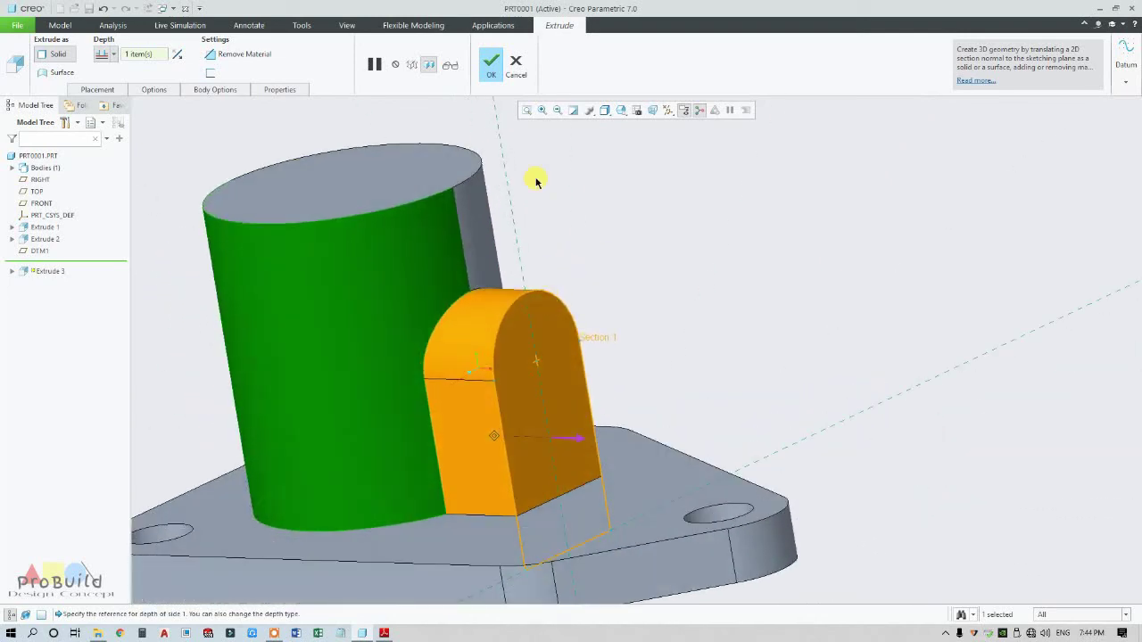
pyautogui.click(493, 64)
pyautogui.scroll(-3, 612, 203)
pyautogui.scroll(3, 613, 186)
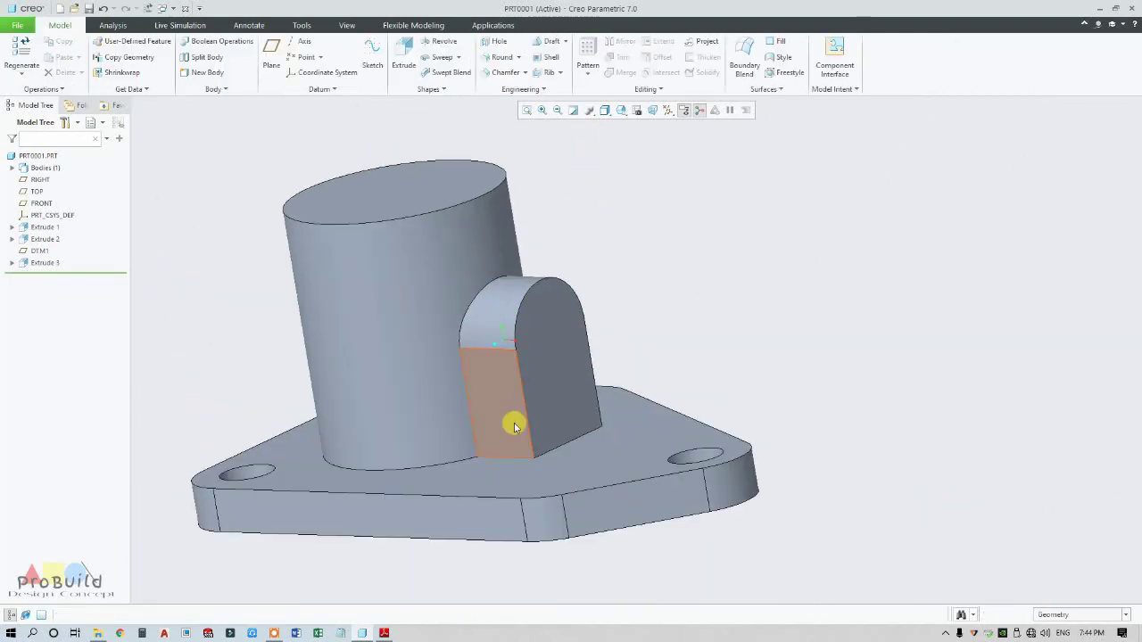
# Check the bore in the PDF drawing and place a simple counterbored hole with the standard profile on the boss's top face
pyautogui.click(383, 634)
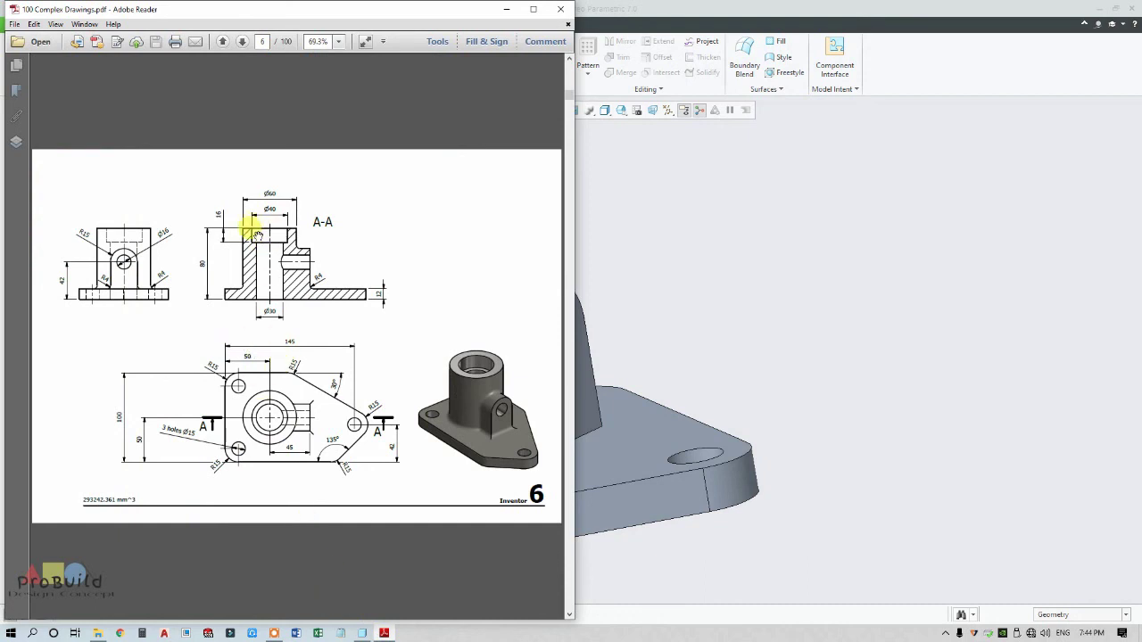
pyautogui.click(626, 181)
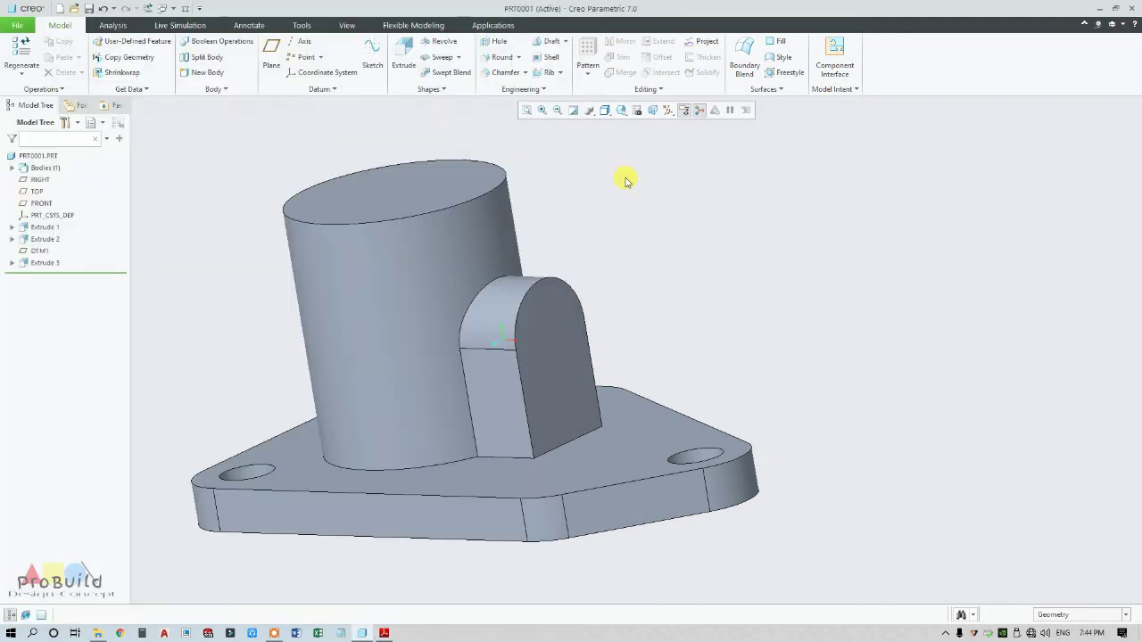
pyautogui.click(500, 44)
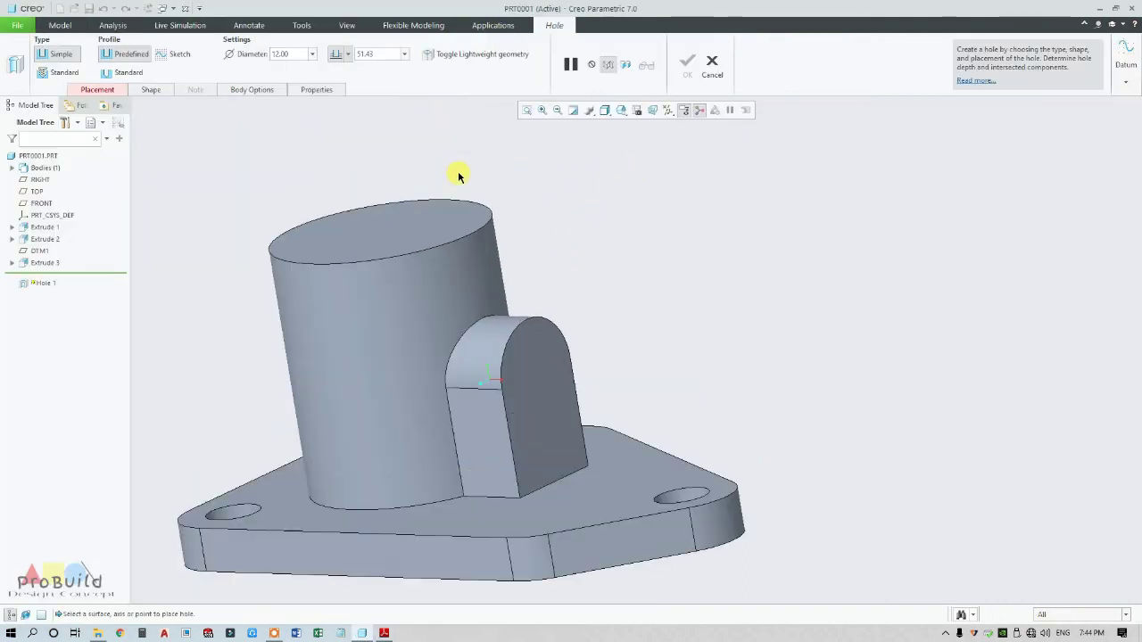
pyautogui.click(141, 76)
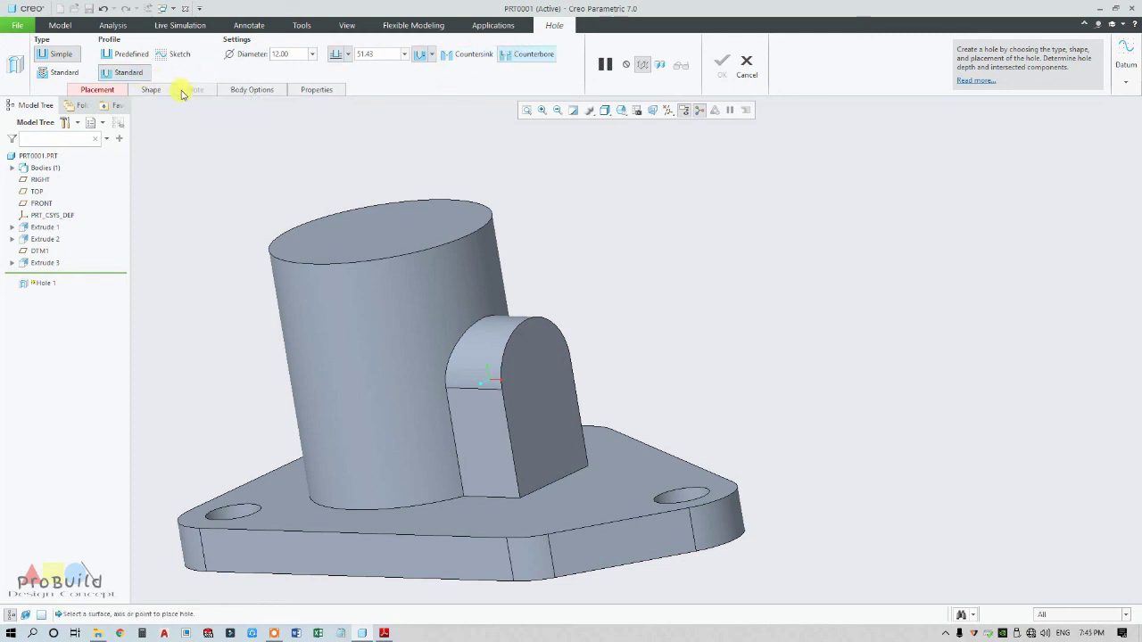
pyautogui.click(386, 228)
pyautogui.scroll(5, 384, 225)
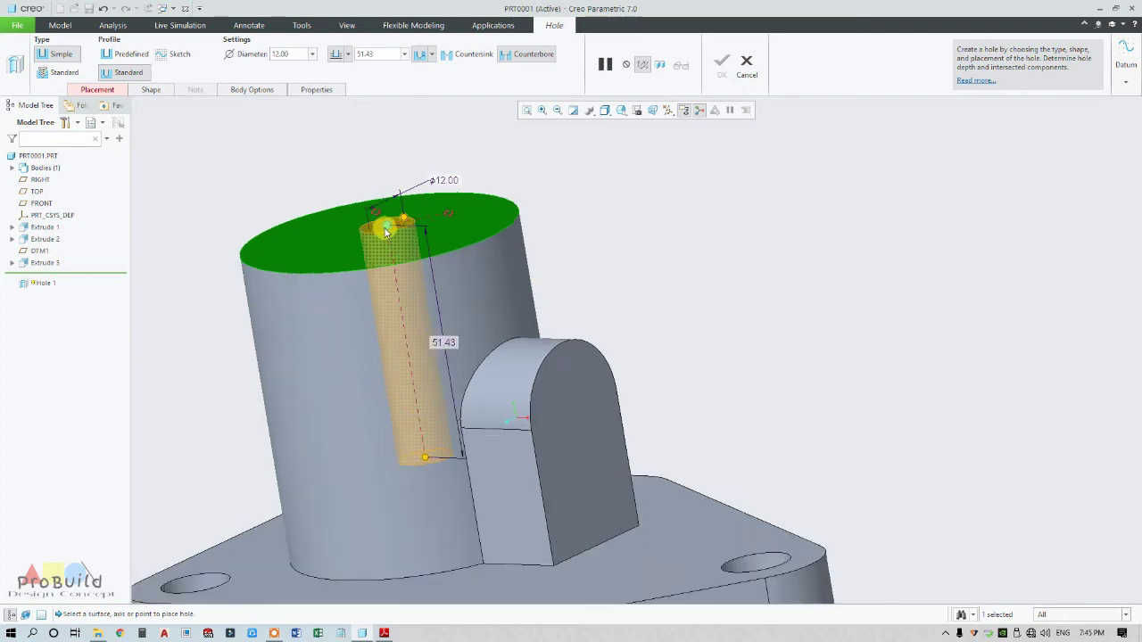
# Show the datum planes and attach the hole's offset references to the FRONT and RIGHT planes
pyautogui.click(668, 110)
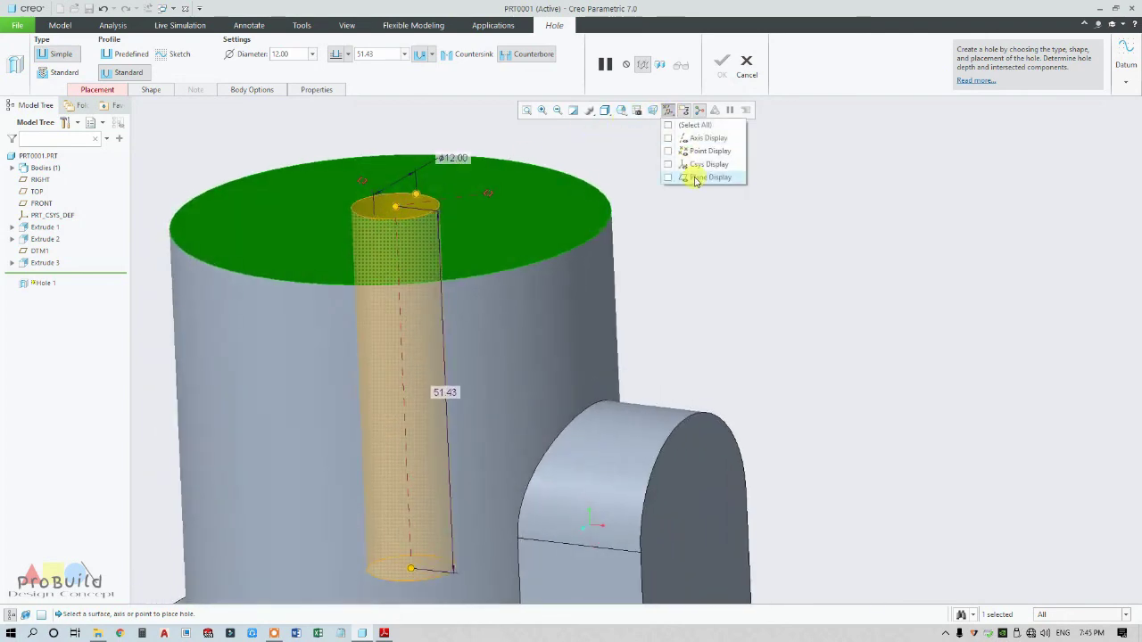
pyautogui.click(692, 177)
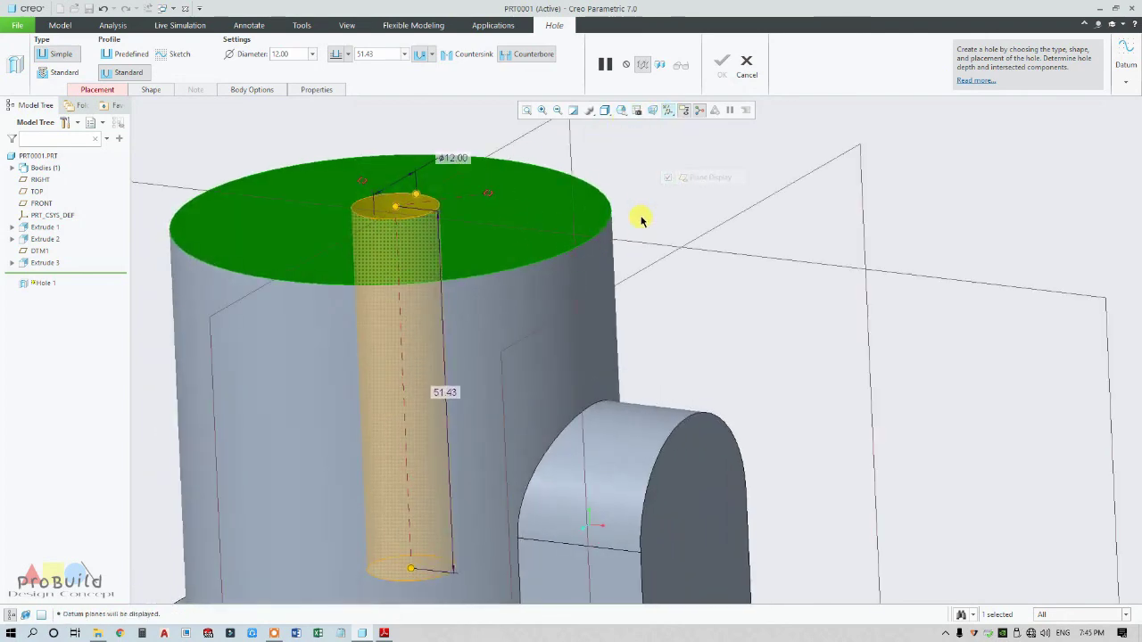
pyautogui.scroll(-4, 581, 217)
pyautogui.scroll(5, 500, 205)
pyautogui.scroll(-3, 460, 204)
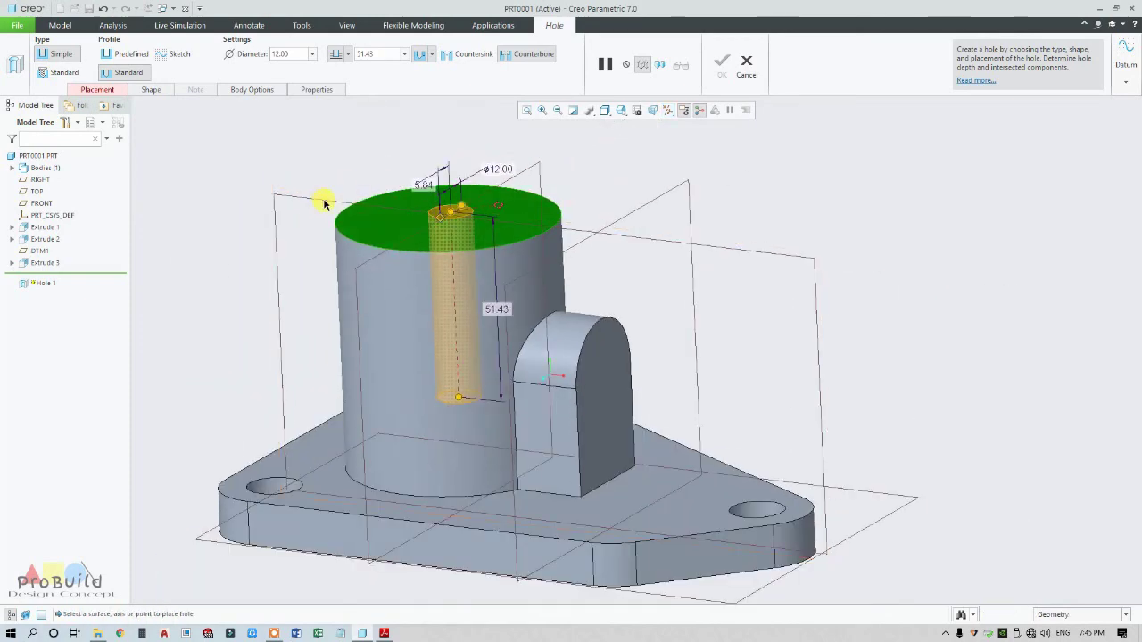
pyautogui.moveTo(496, 203); pyautogui.dragTo(440, 214)
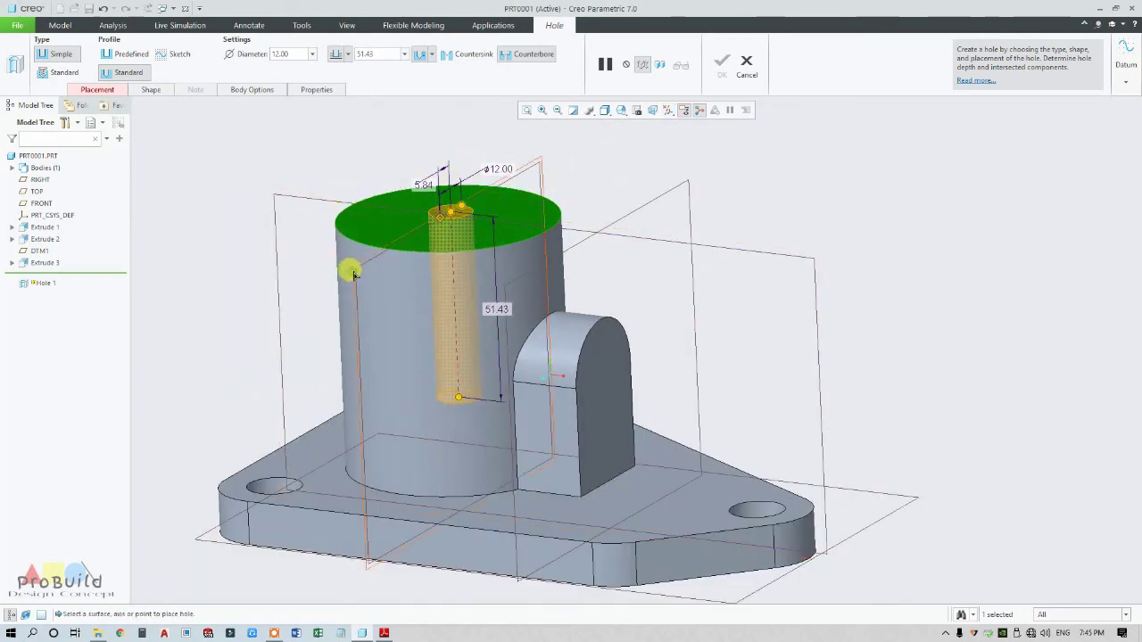
pyautogui.moveTo(354, 273); pyautogui.dragTo(350, 271)
# Change both offset references of the boss hole from Offset to Align, centring it on the FRONT and RIGHT planes
pyautogui.click(99, 91)
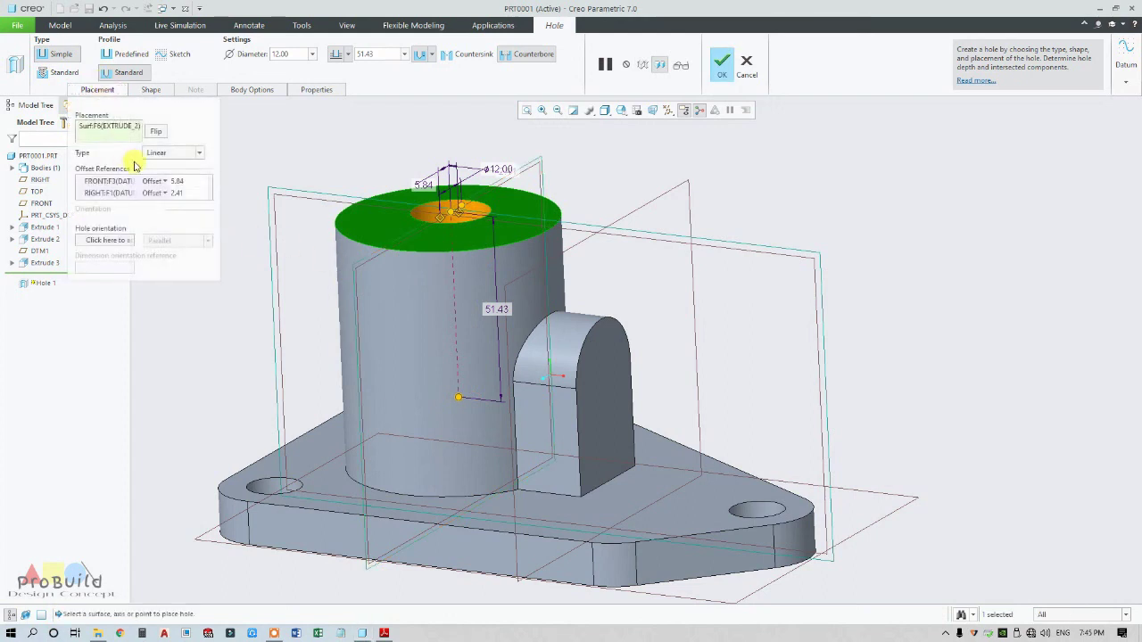
pyautogui.click(156, 182)
pyautogui.click(149, 199)
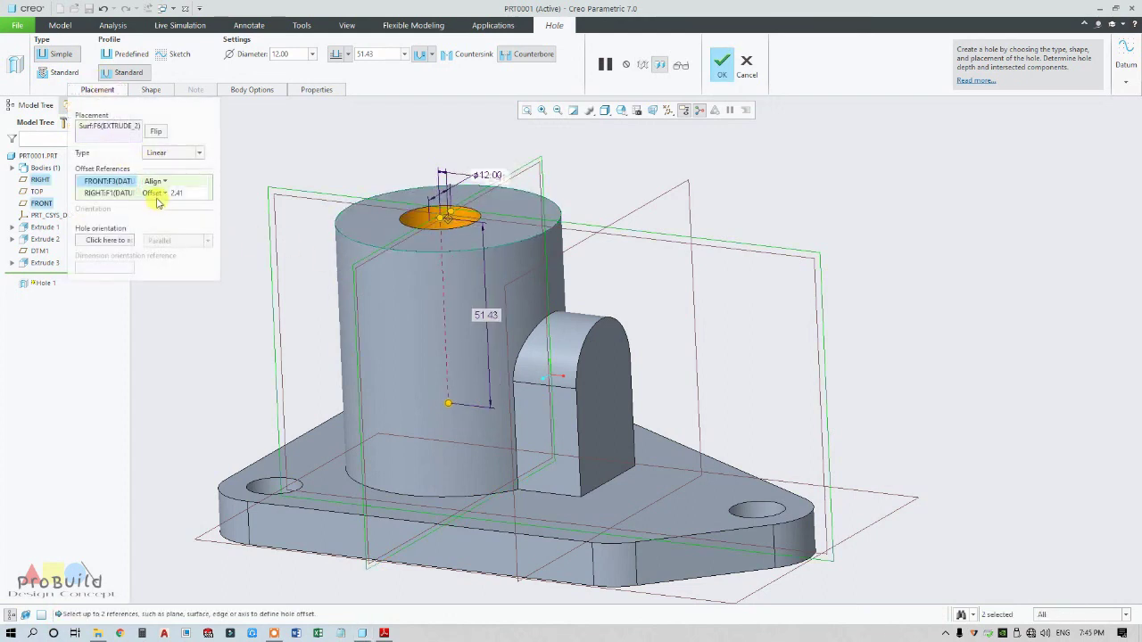
pyautogui.click(156, 192)
pyautogui.click(149, 210)
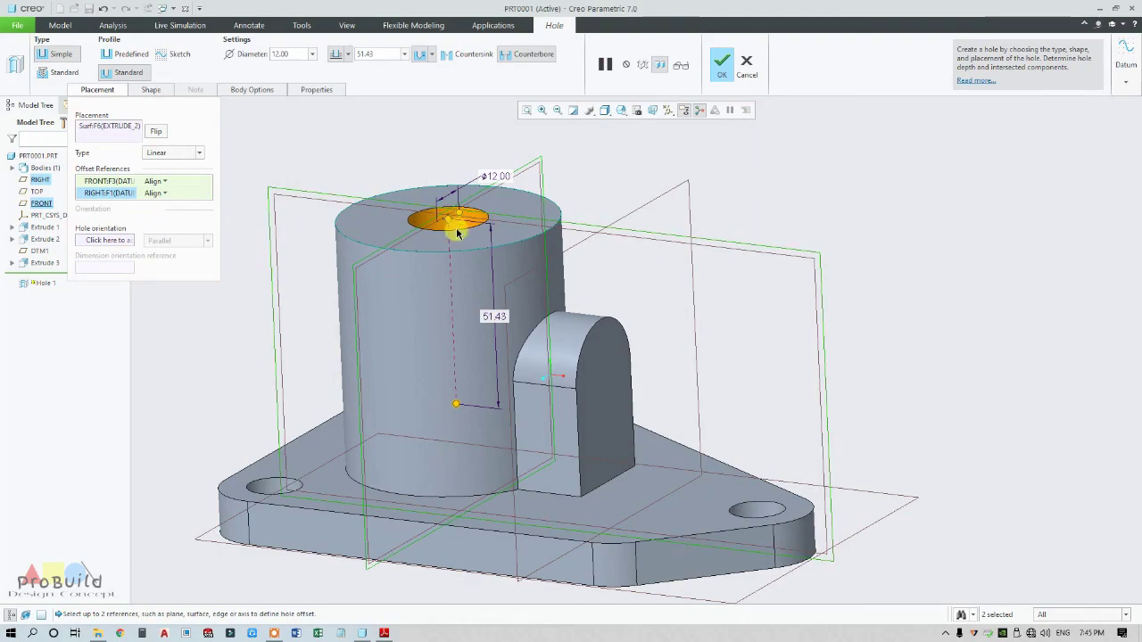
# Look up the bore dimensions in the PDF drawing and set the counterbore to diameter 40 and depth 16
pyautogui.scroll(3, 456, 230)
pyautogui.moveTo(467, 284); pyautogui.dragTo(170, 98, button='middle')
pyautogui.click(151, 90)
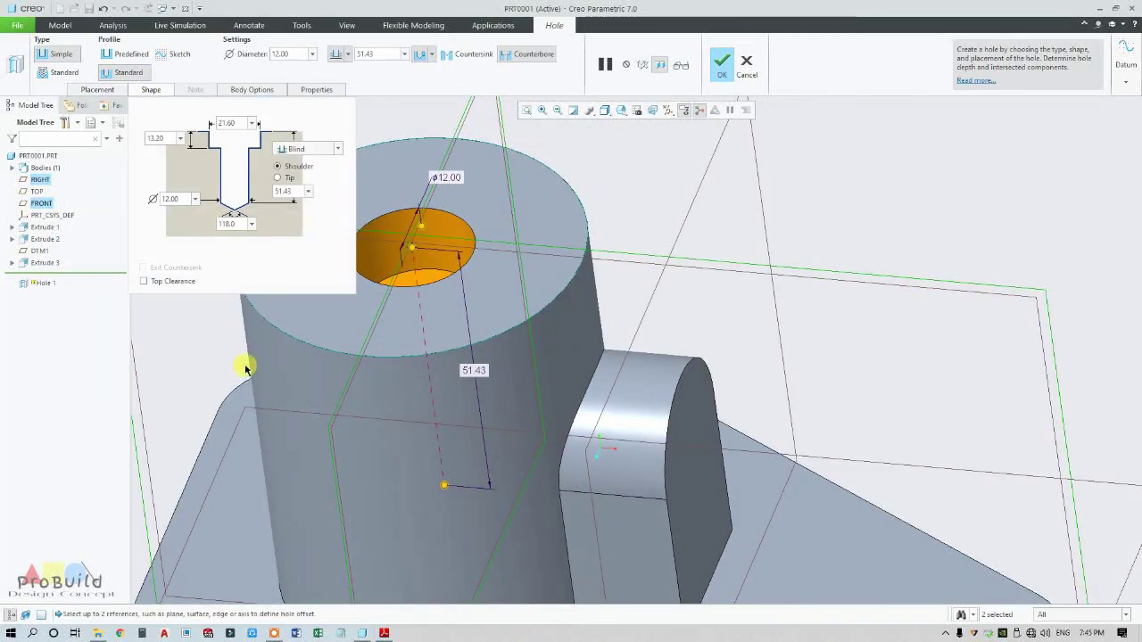
pyautogui.click(382, 634)
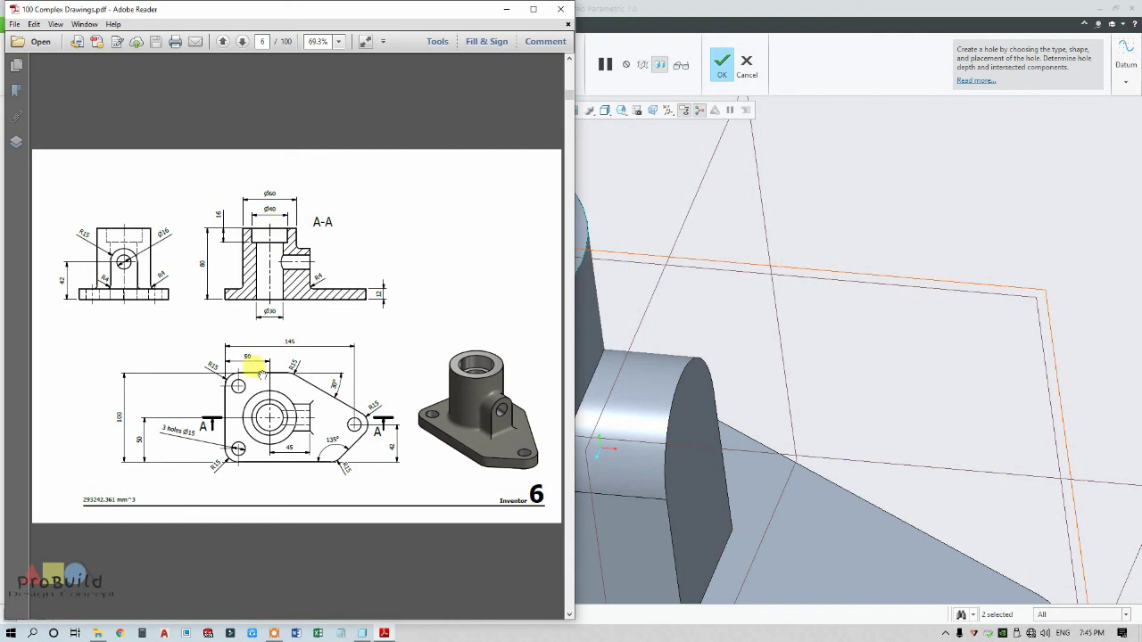
pyautogui.click(625, 199)
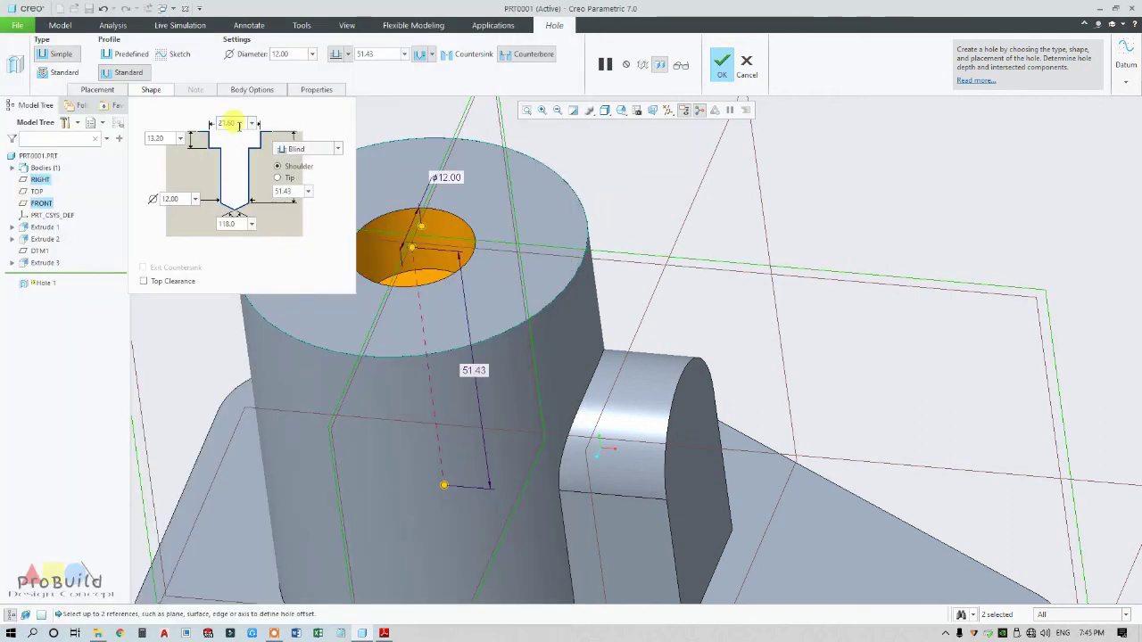
pyautogui.write('40')
pyautogui.press('Return')
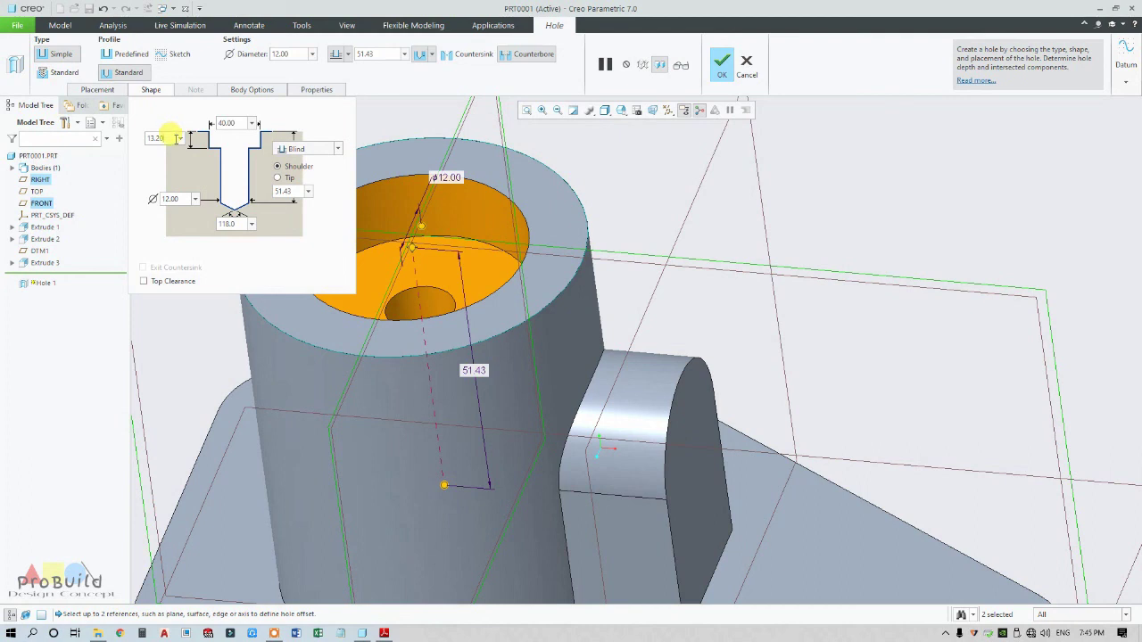
pyautogui.write('16')
pyautogui.press('Return')
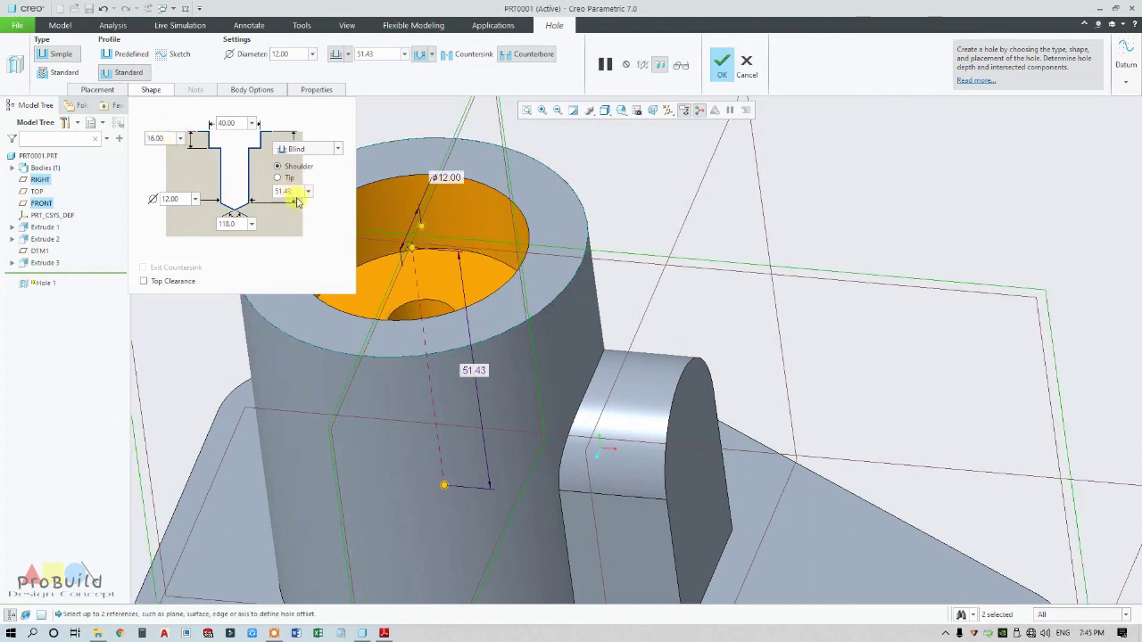
# Set the hole's depth to 80 and its drill diameter to 30, and complete the counterbored hole
pyautogui.write('80')
pyautogui.press('Return')
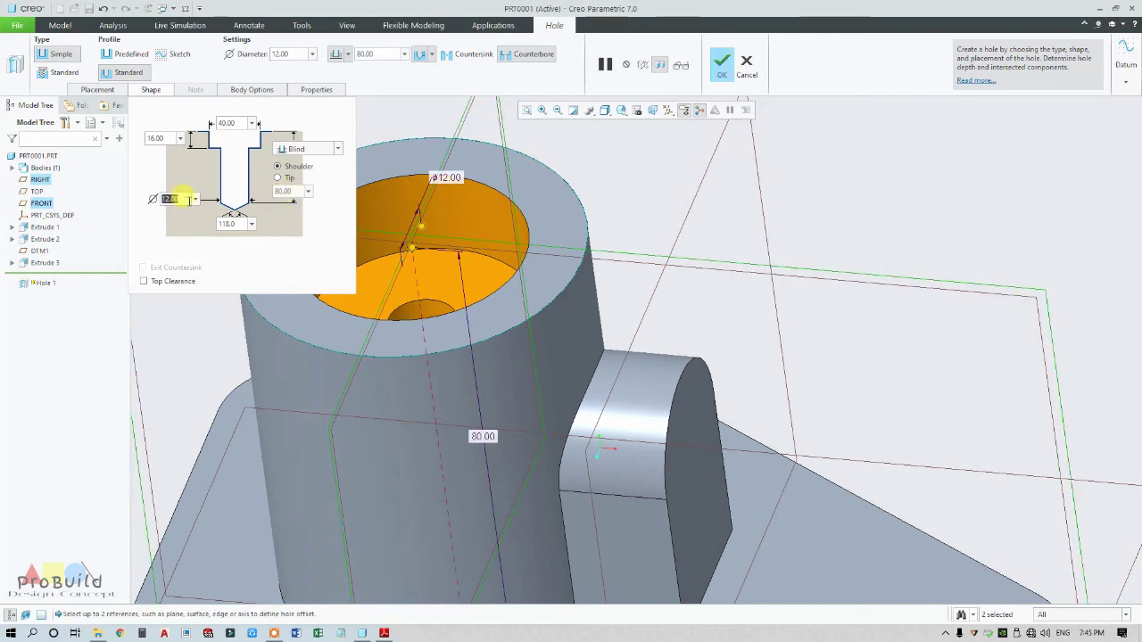
pyautogui.write('30')
pyautogui.press('Return')
pyautogui.scroll(5, 512, 257)
pyautogui.scroll(-4, 483, 268)
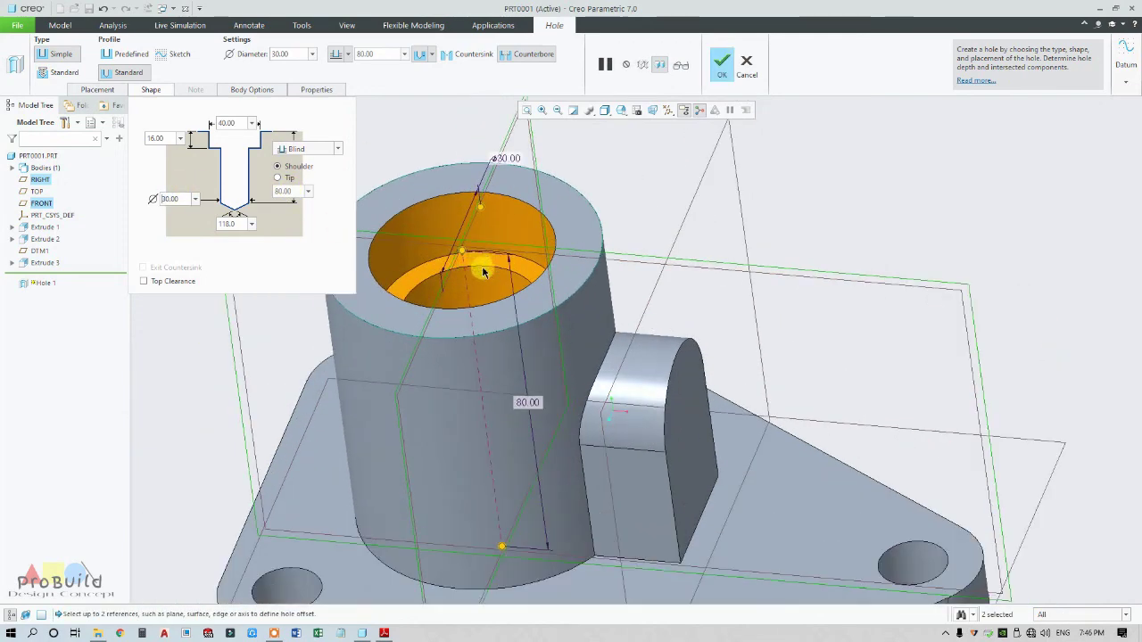
pyautogui.moveTo(484, 271); pyautogui.dragTo(577, 207, button='middle')
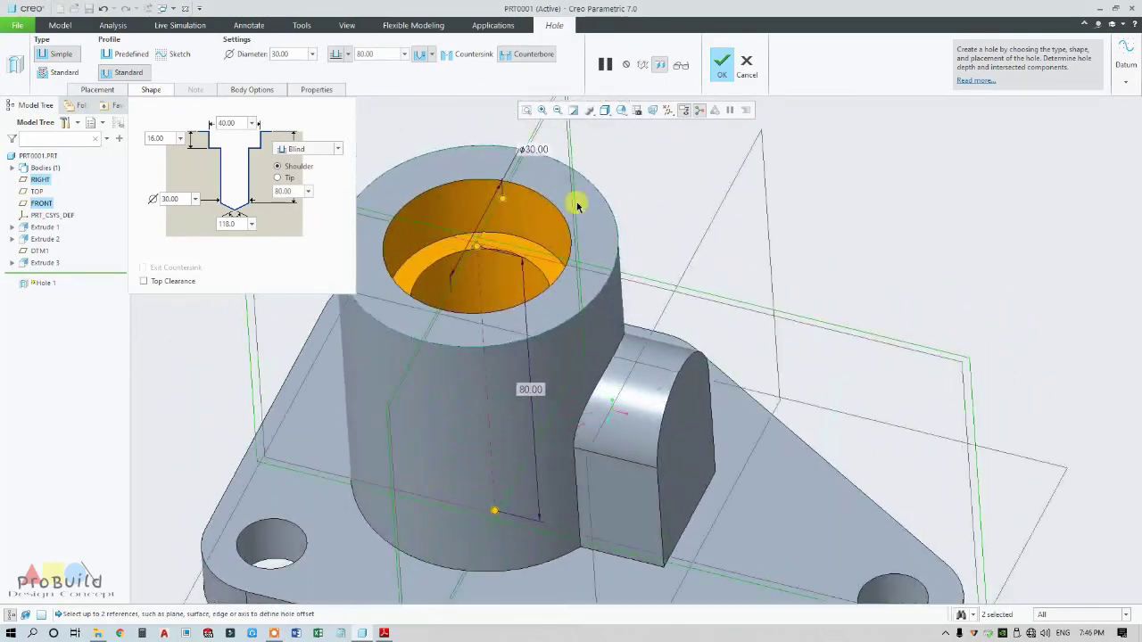
pyautogui.click(716, 78)
pyautogui.hotkey('ctrl', 'd')
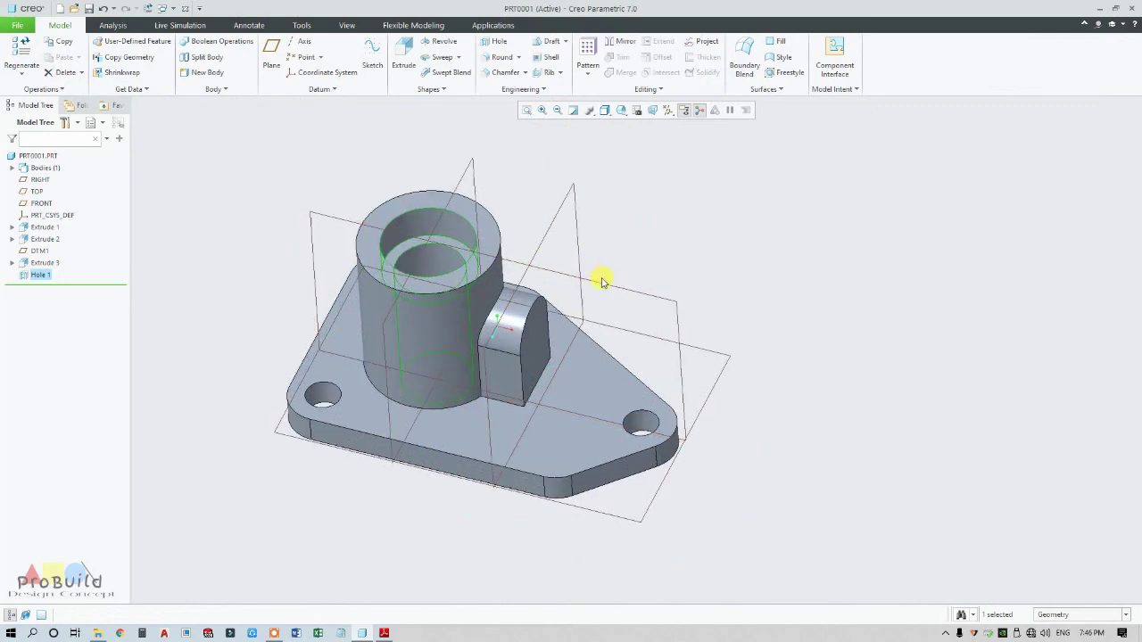
# Place a simple hole on the lug's flat end face and check its size and position in the PDF drawing
pyautogui.click(501, 47)
pyautogui.scroll(4, 539, 328)
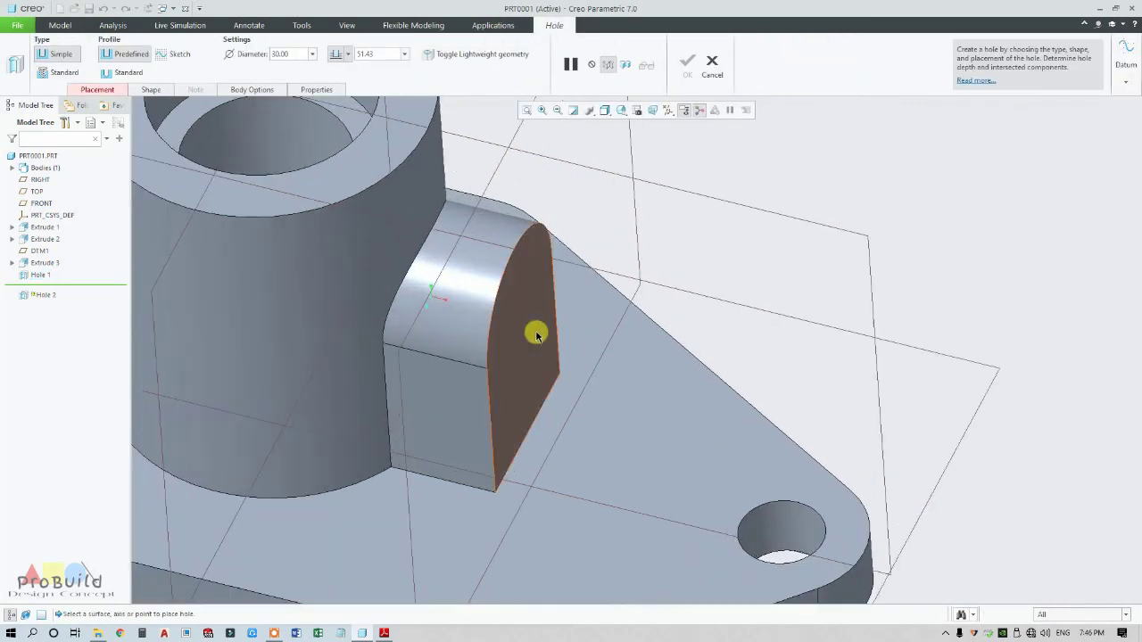
pyautogui.click(542, 294)
pyautogui.moveTo(543, 294); pyautogui.dragTo(530, 307, button='middle')
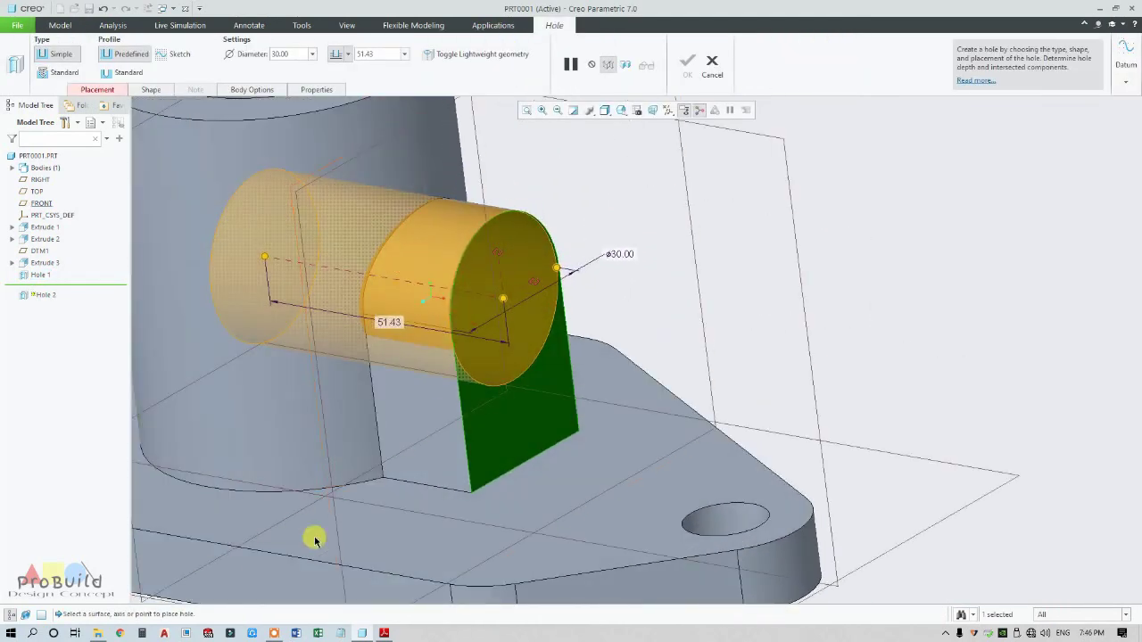
pyautogui.click(385, 634)
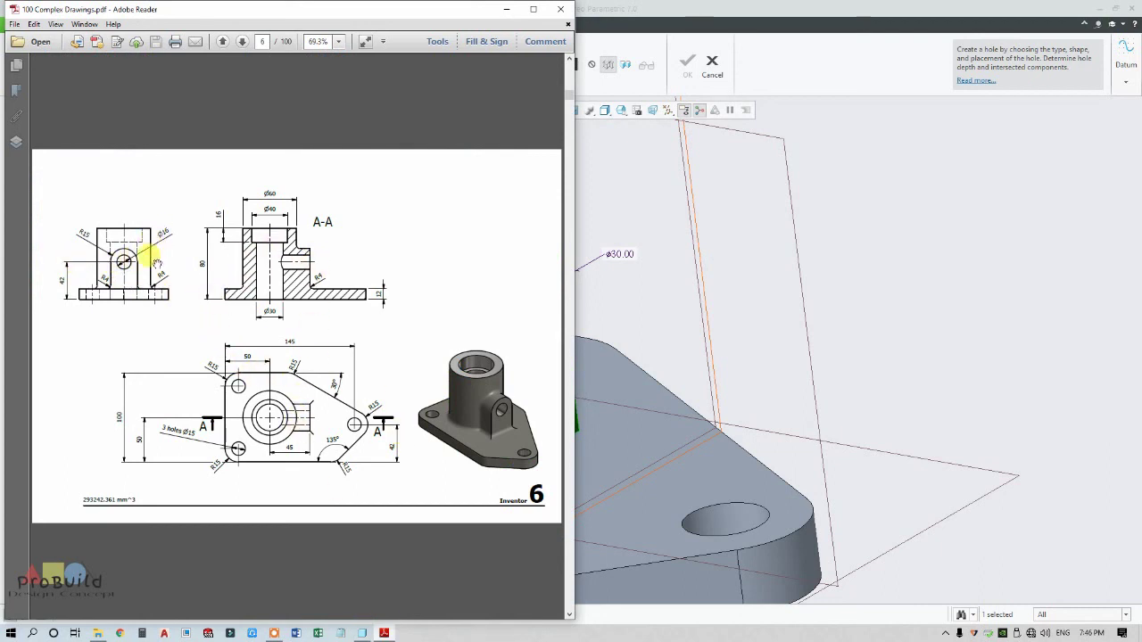
pyautogui.scroll(-3, 674, 297)
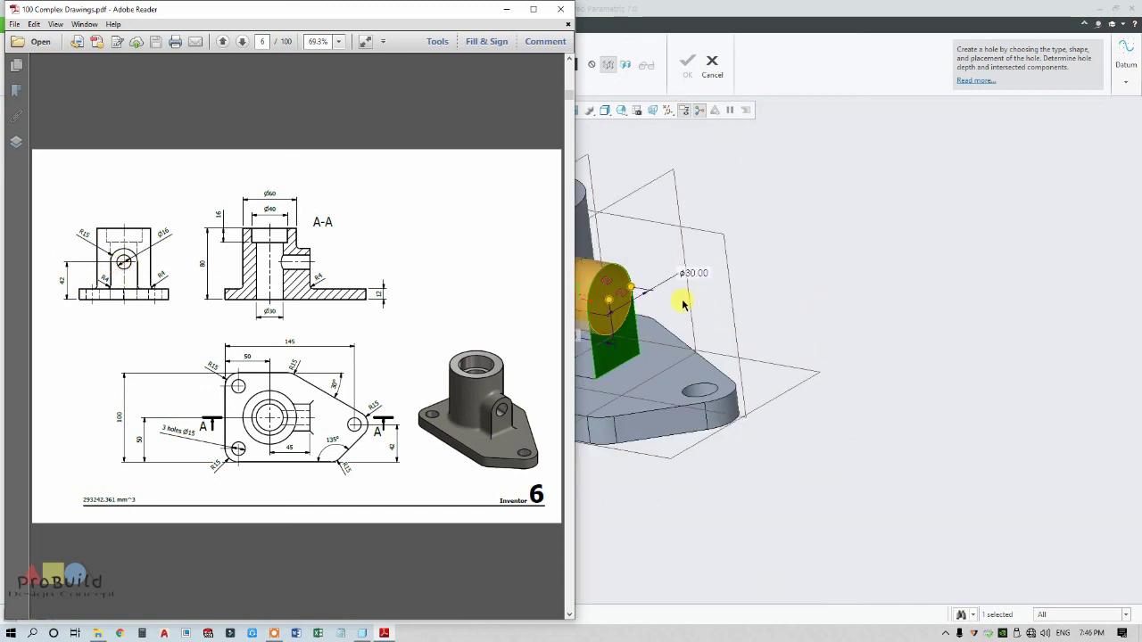
pyautogui.click(642, 282)
pyautogui.scroll(3, 604, 309)
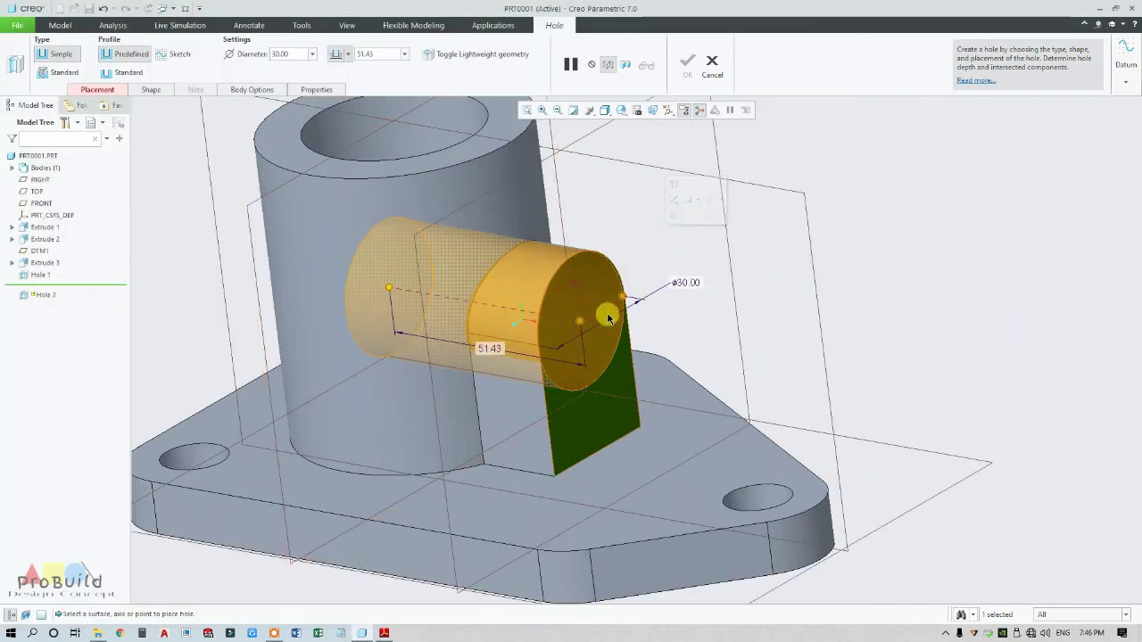
# Reference the lug hole to the plate's bottom edge and the FRONT plane, changing the FRONT reference from Offset to Align
pyautogui.scroll(-4, 625, 299)
pyautogui.scroll(4, 619, 288)
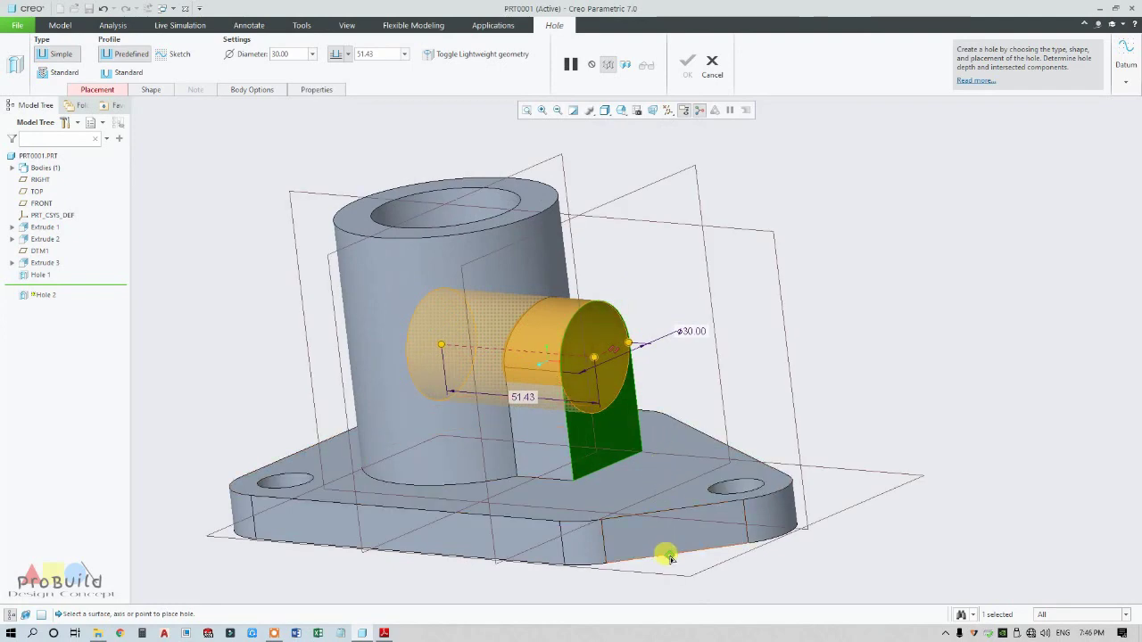
pyautogui.moveTo(669, 553); pyautogui.dragTo(603, 410, button='middle')
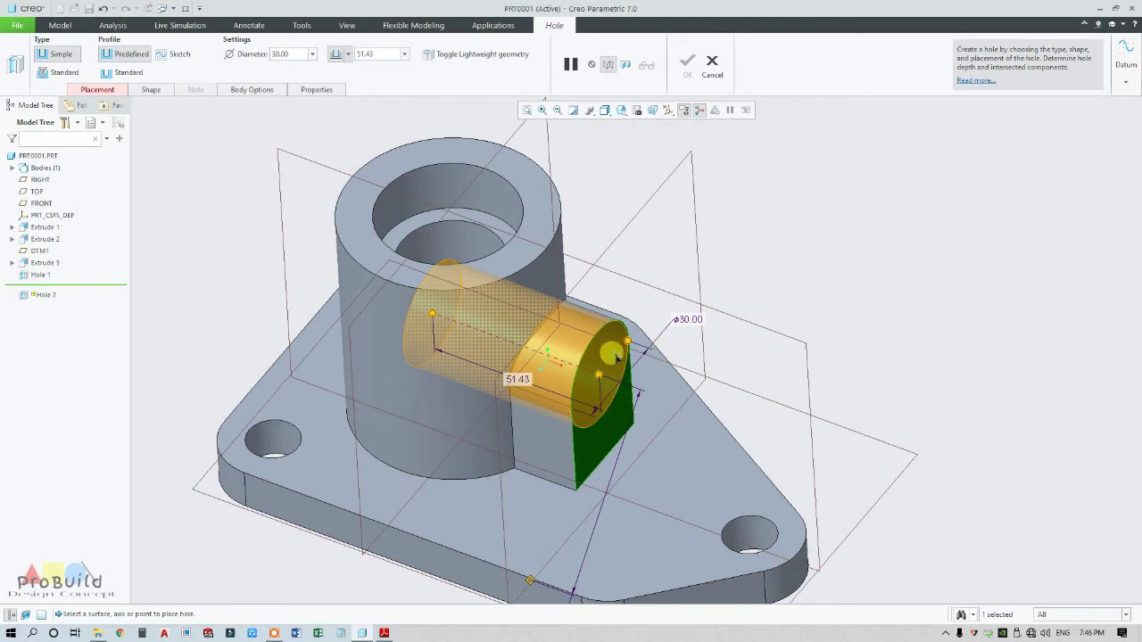
pyautogui.moveTo(633, 301); pyautogui.dragTo(649, 282)
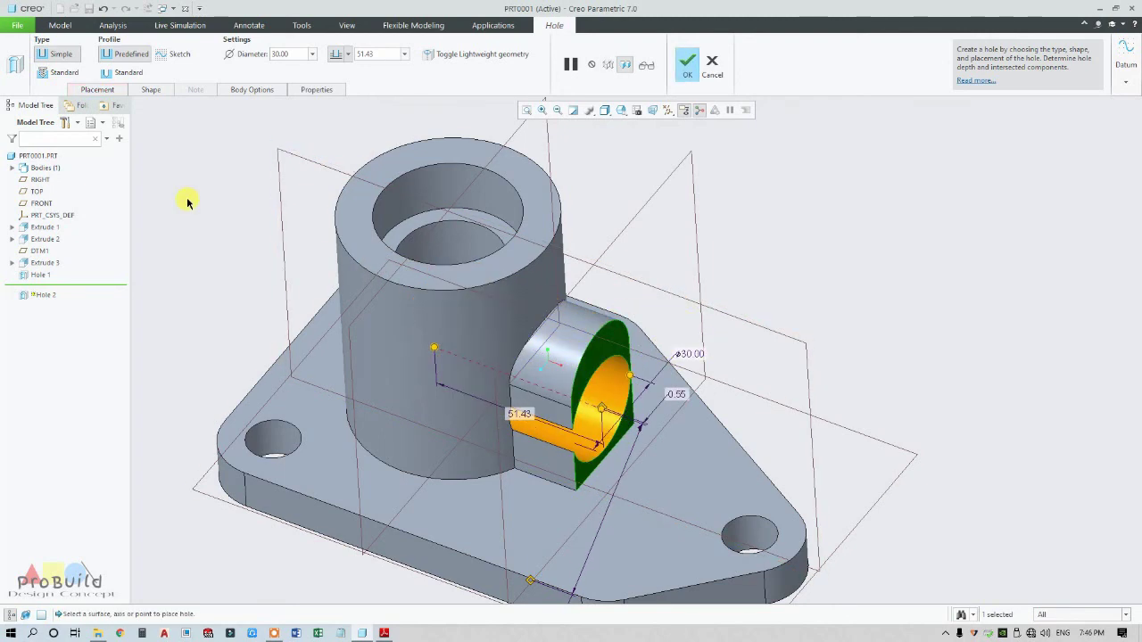
pyautogui.click(97, 91)
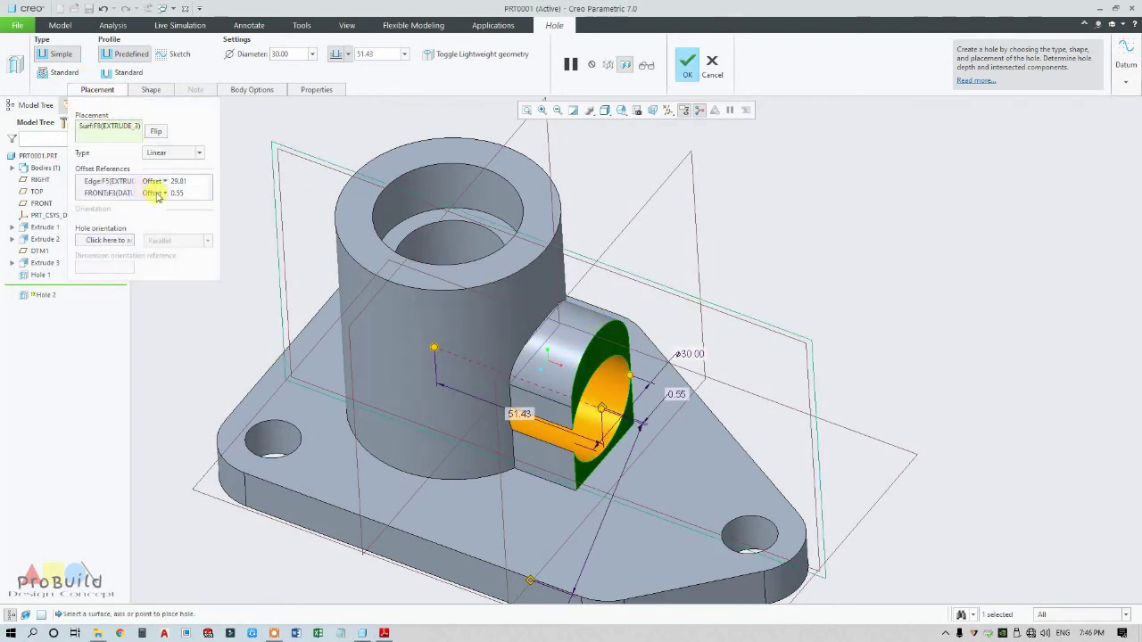
pyautogui.click(157, 194)
pyautogui.click(150, 215)
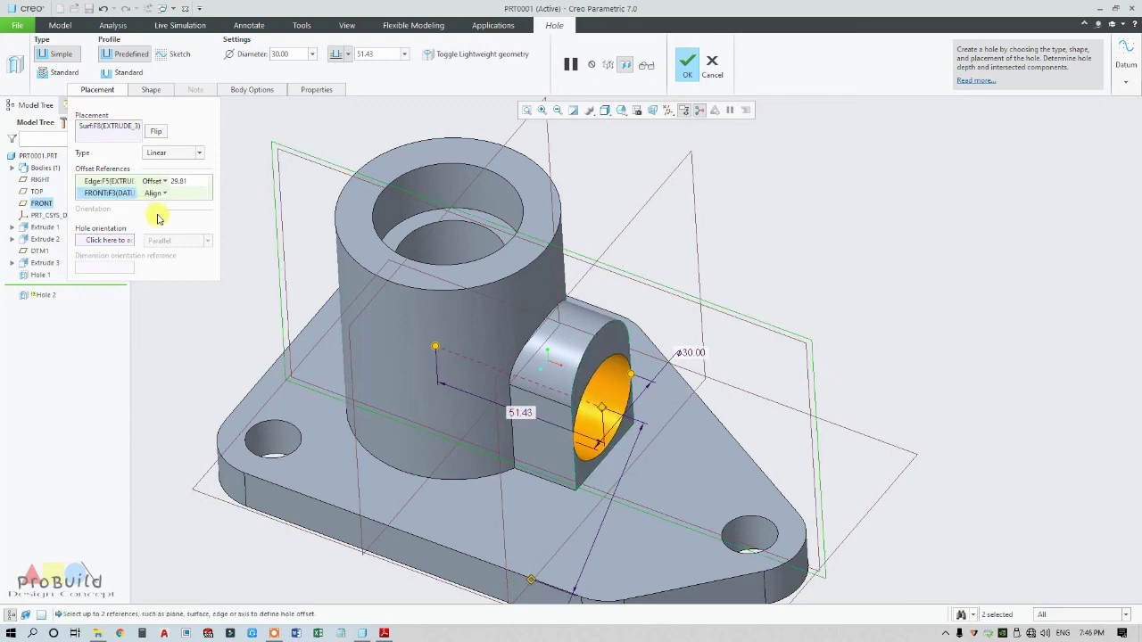
# Set the lug hole's offset from the plate's bottom edge to 42
pyautogui.moveTo(514, 352); pyautogui.dragTo(265, 232, button='middle')
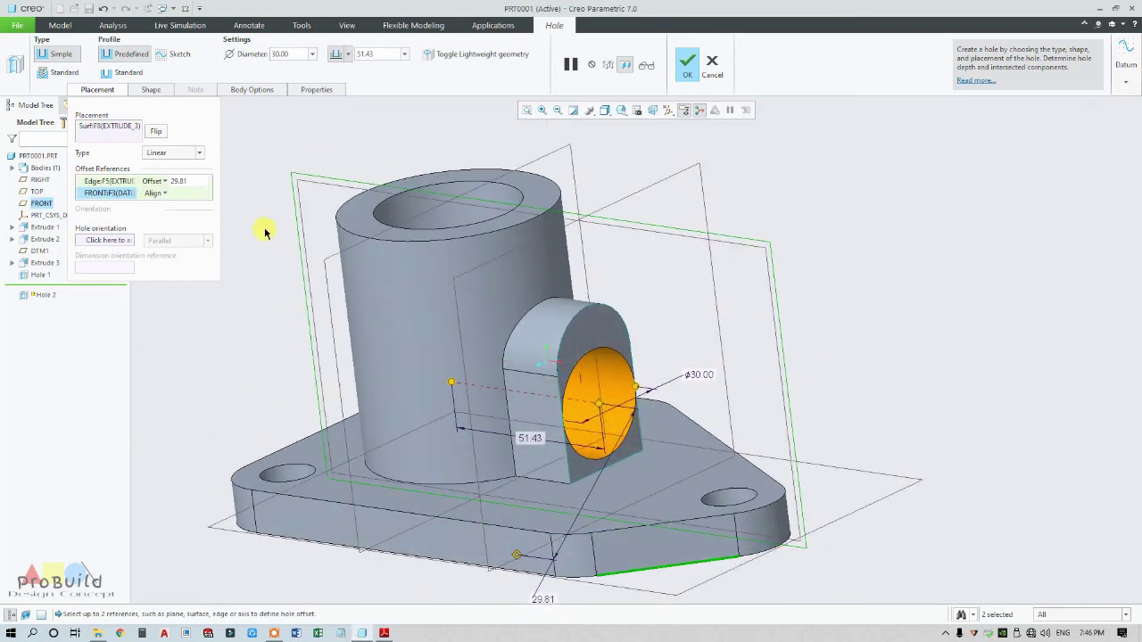
pyautogui.click(165, 181)
pyautogui.click(189, 182)
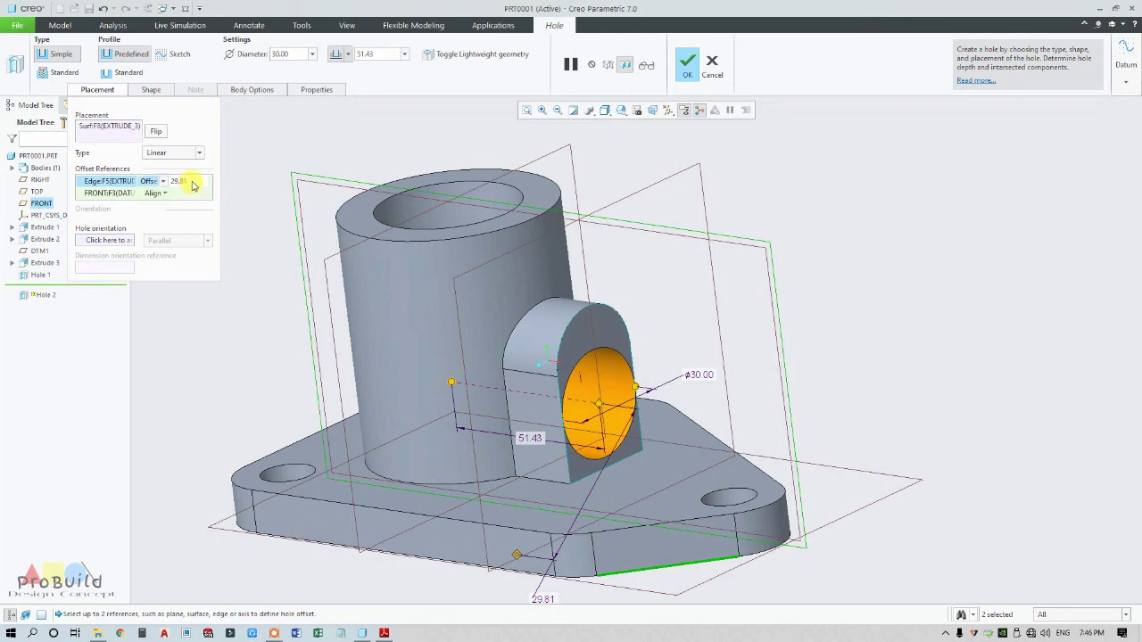
pyautogui.write('42')
pyautogui.press('Return')
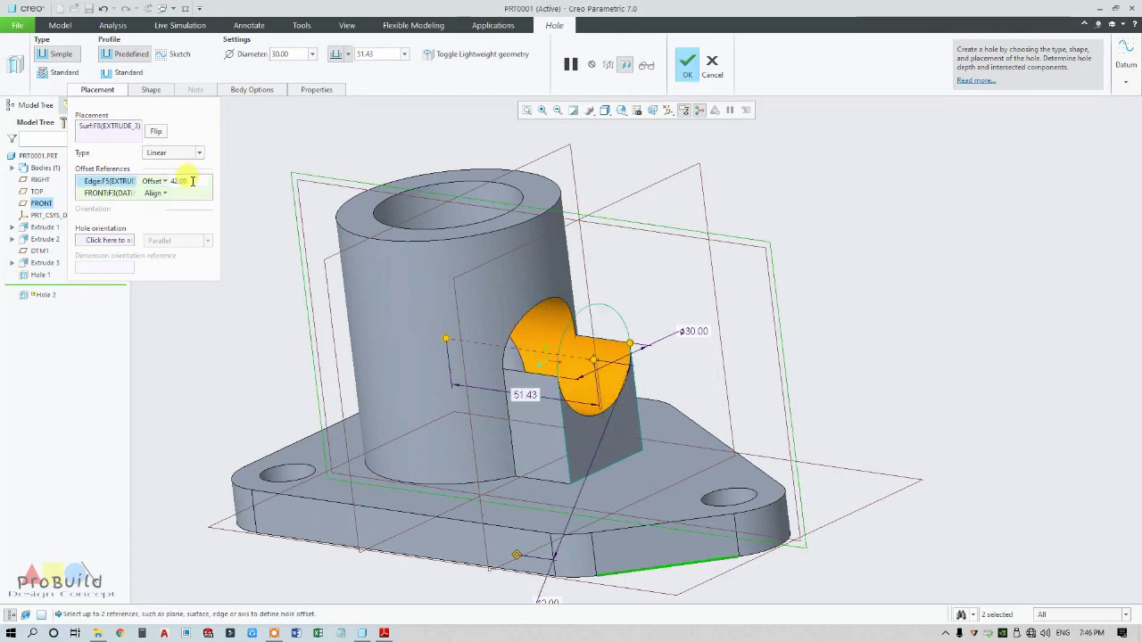
# Set the lug hole's diameter to 16 and complete the hole
pyautogui.click(145, 90)
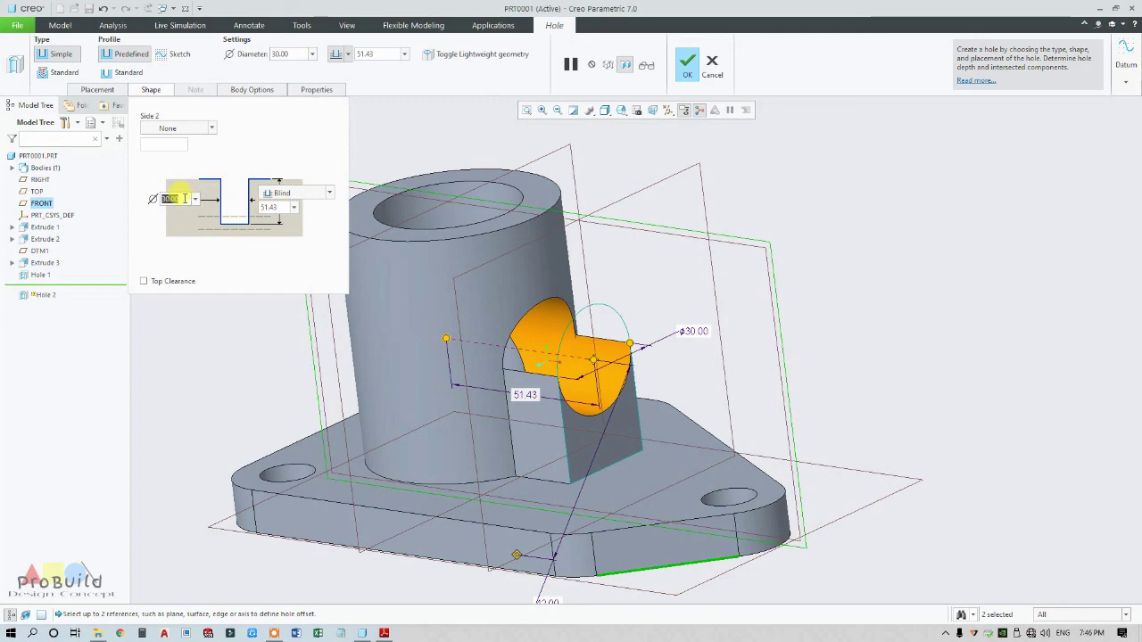
pyautogui.write('16')
pyautogui.press('Return')
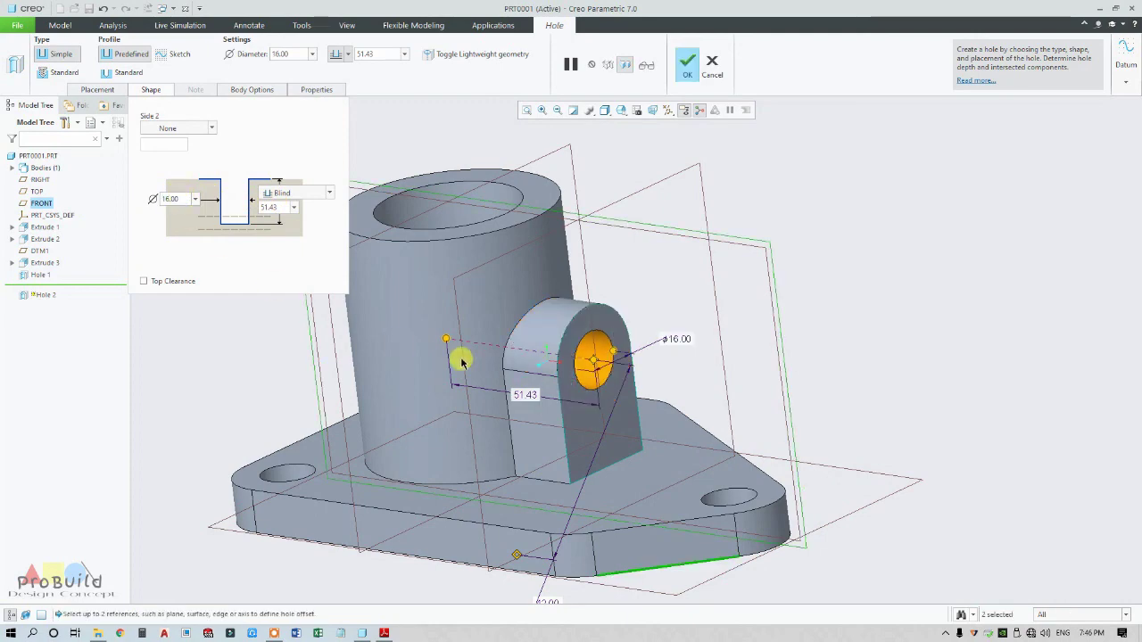
pyautogui.moveTo(461, 360); pyautogui.dragTo(499, 390, button='middle')
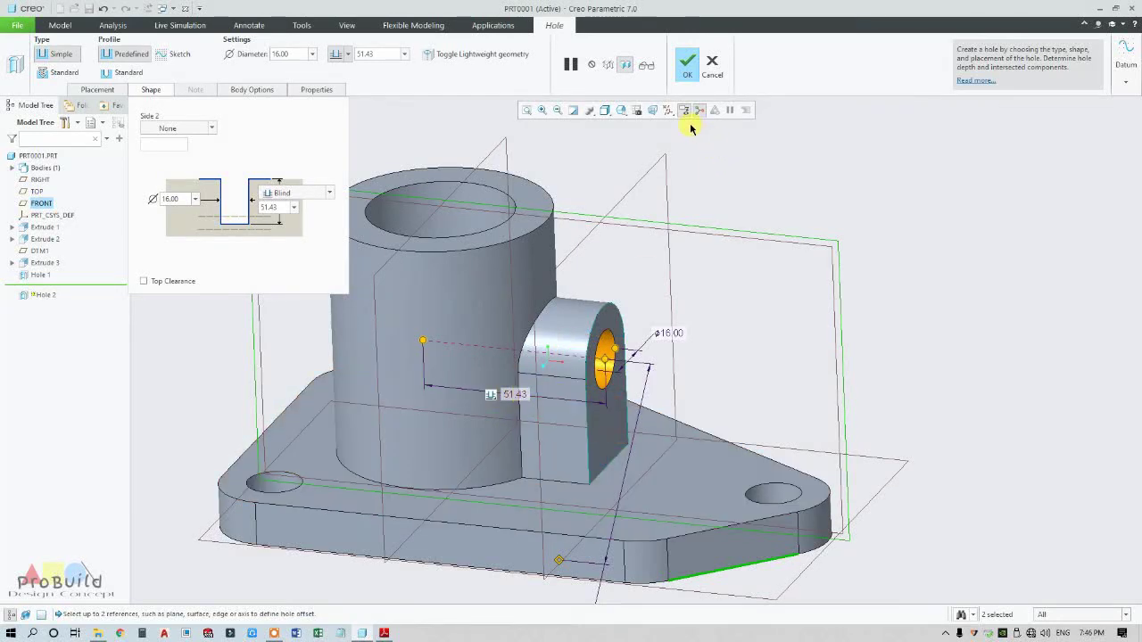
pyautogui.click(698, 76)
# Check the fillet radius in the PDF drawing and start a round of radius 4 where the lug meets the boss
pyautogui.moveTo(739, 288); pyautogui.dragTo(712, 286, button='middle')
pyautogui.click(385, 633)
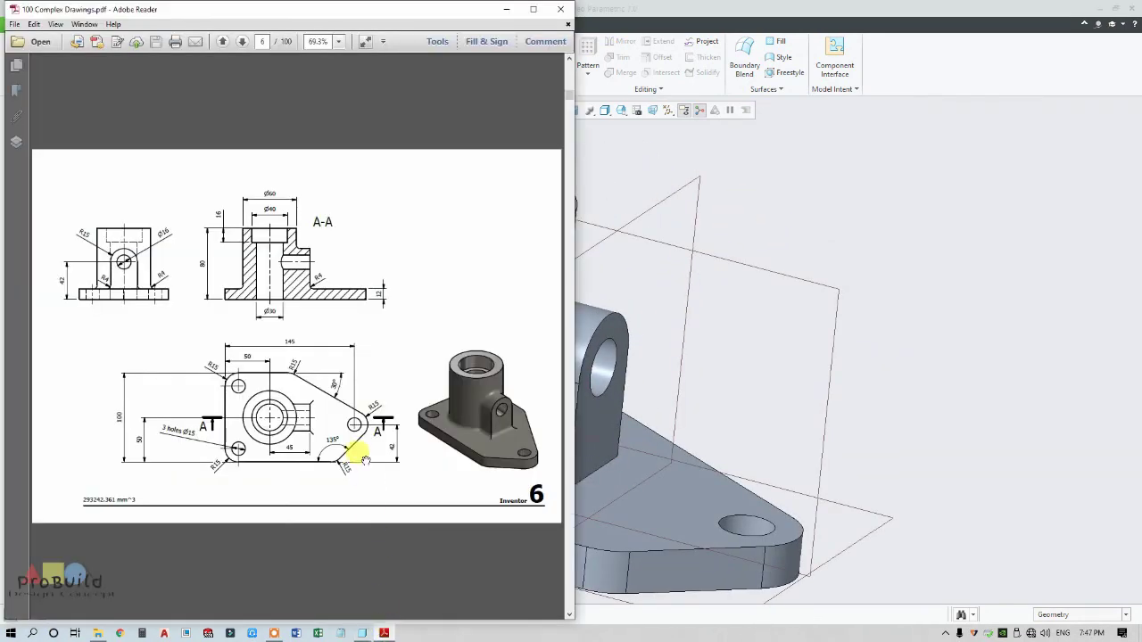
pyautogui.click(612, 302)
pyautogui.click(506, 57)
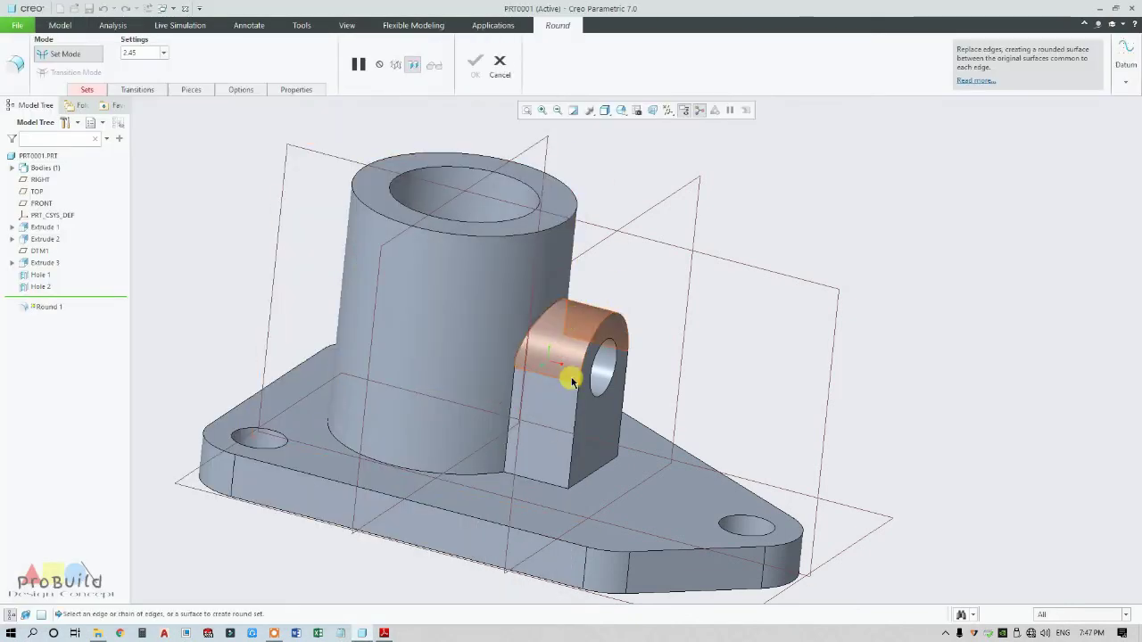
pyautogui.click(519, 349)
pyautogui.scroll(-3, 558, 315)
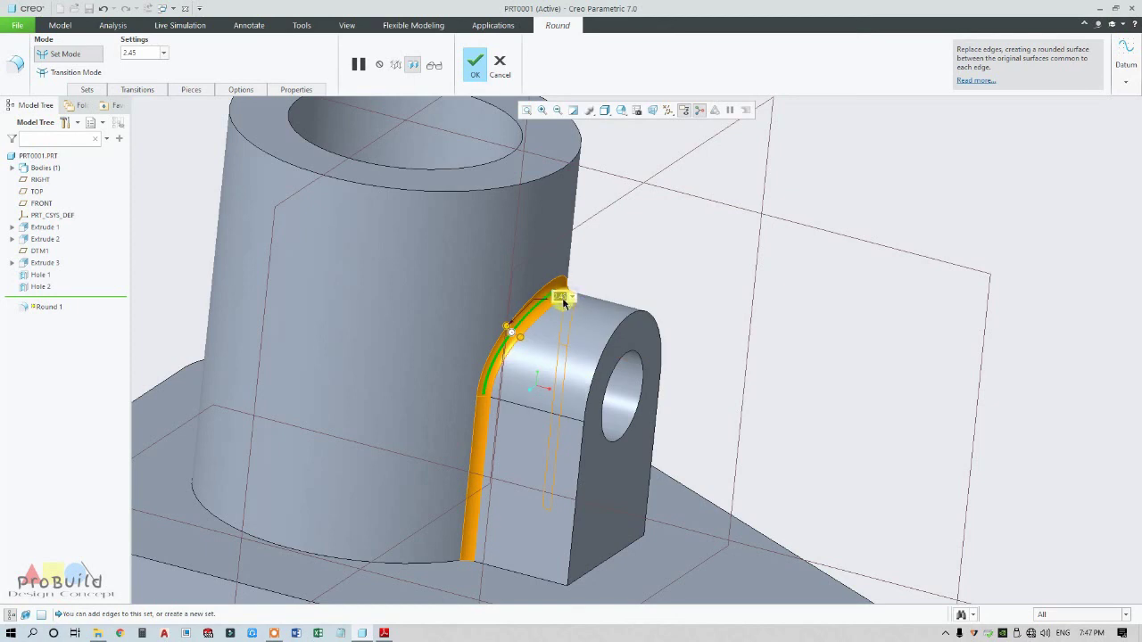
pyautogui.write('4')
pyautogui.press('Return')
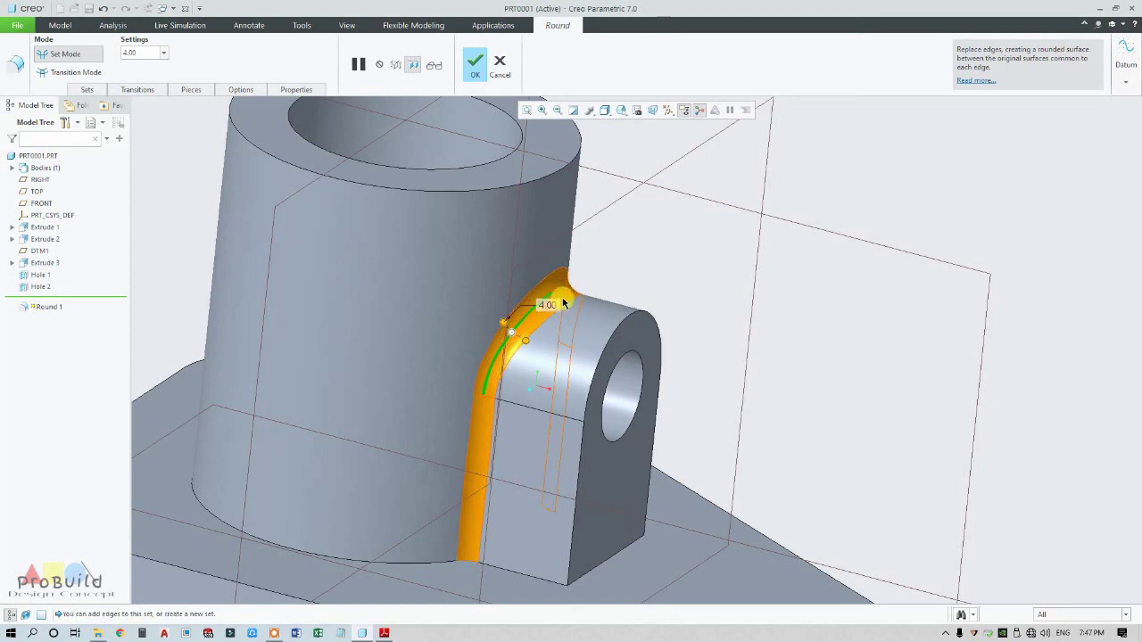
pyautogui.click(426, 562)
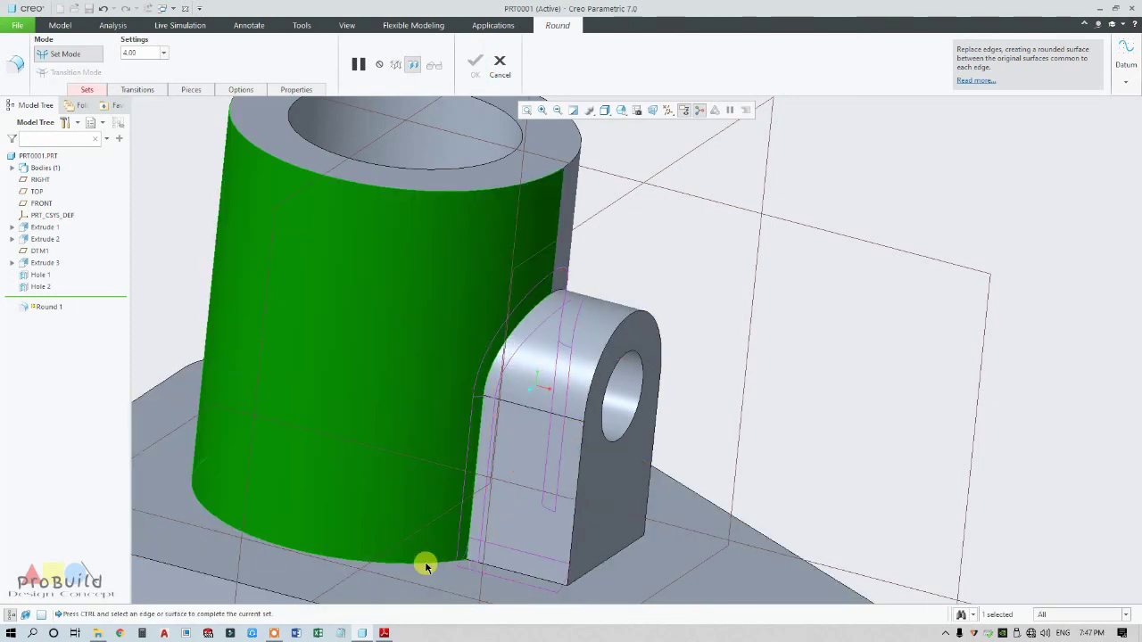
pyautogui.click(85, 89)
pyautogui.rightClick(124, 148)
pyautogui.click(140, 156)
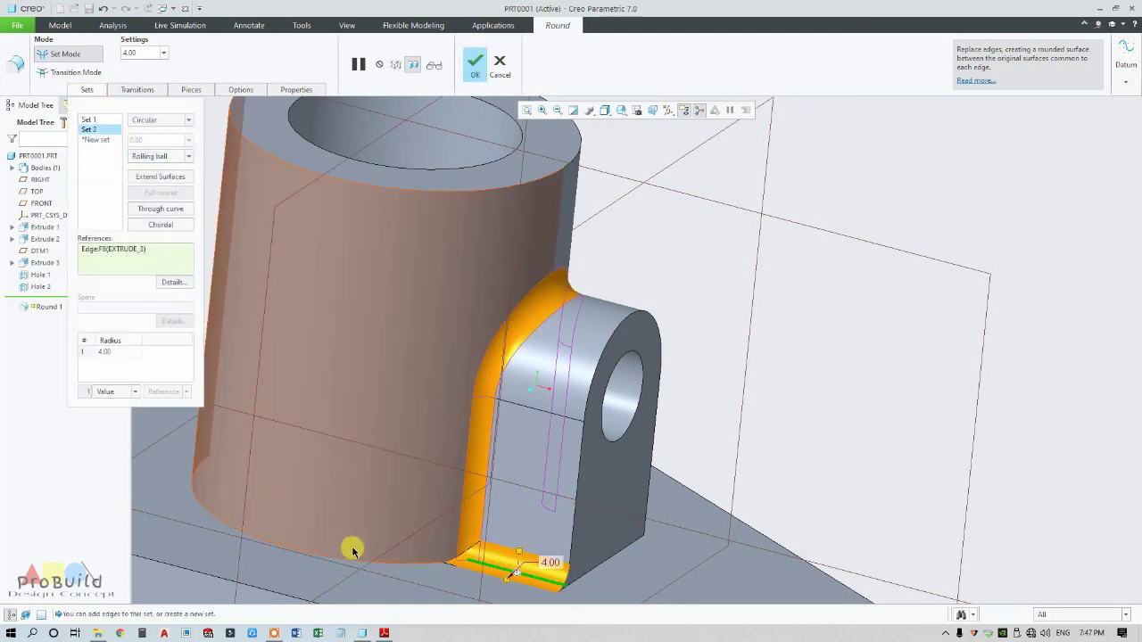
pyautogui.click(377, 567)
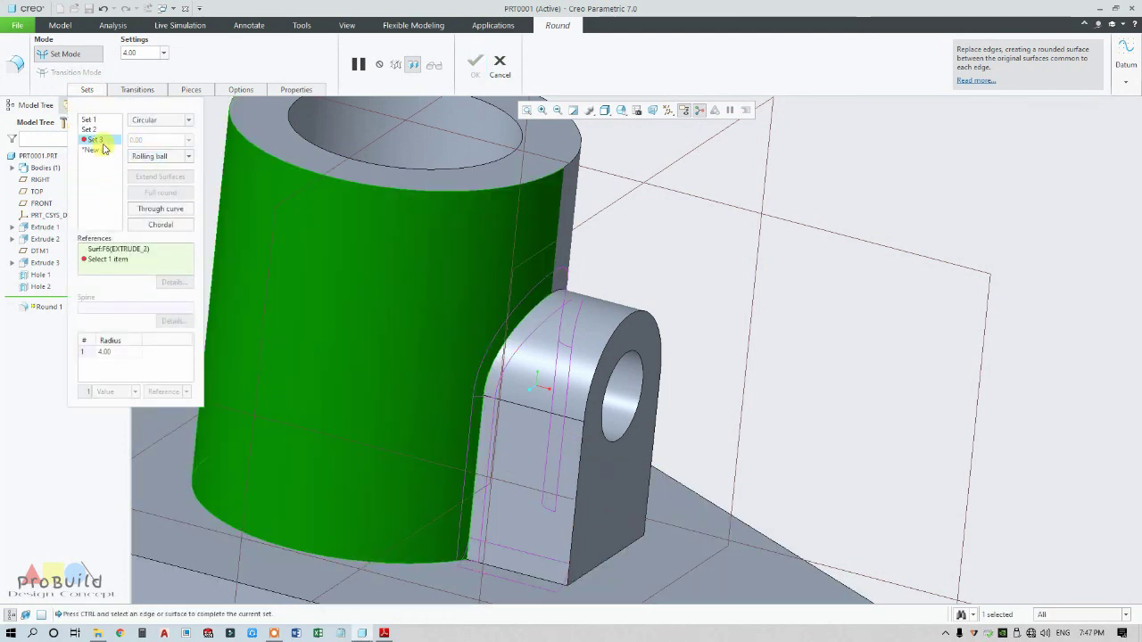
pyautogui.rightClick(106, 141)
pyautogui.click(124, 158)
# Add the edges where the boss and lug meet the plate to the radius 4 round and complete it
pyautogui.scroll(4, 489, 330)
pyautogui.scroll(-2, 459, 420)
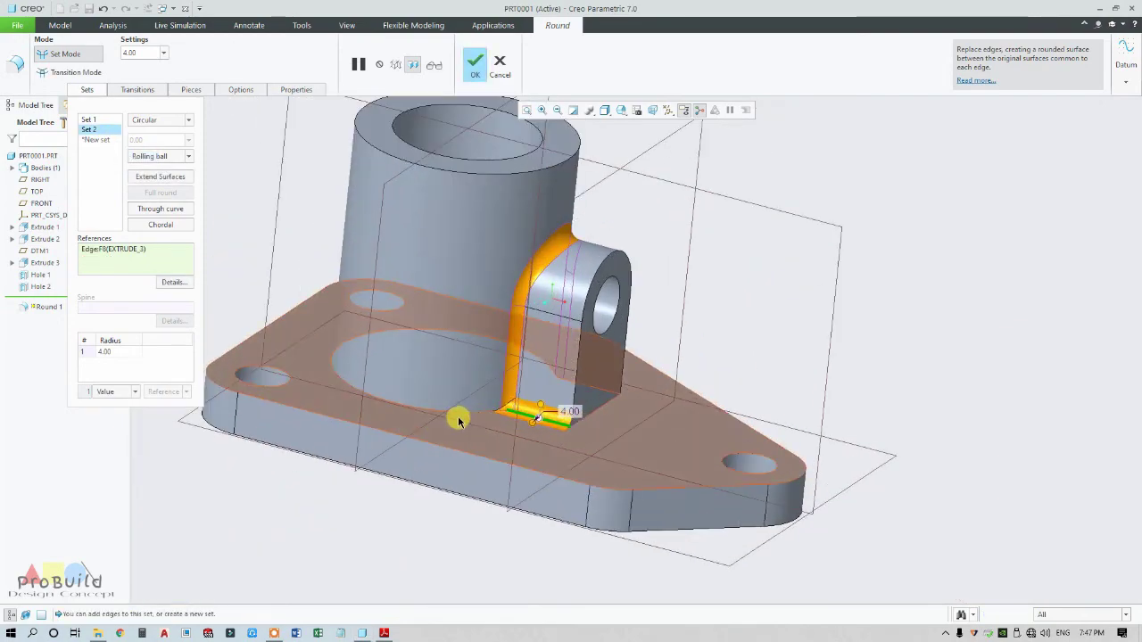
pyautogui.click(455, 405)
pyautogui.moveTo(581, 413); pyautogui.dragTo(672, 439, button='middle')
pyautogui.click(579, 408)
pyautogui.click(582, 419)
pyautogui.click(475, 62)
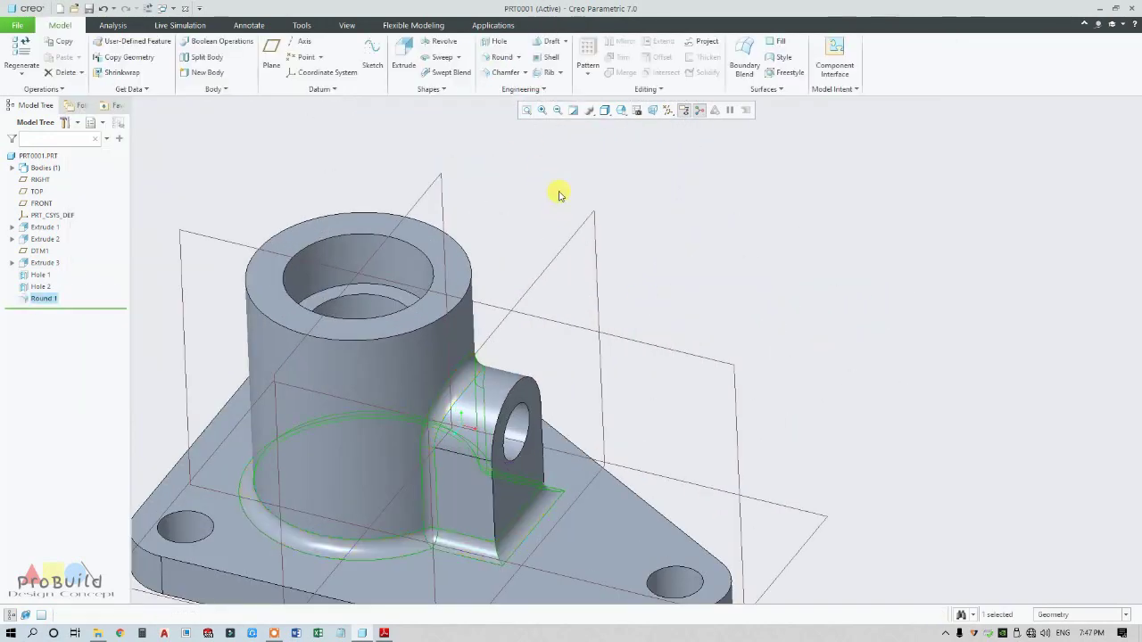
# Apply the yellow appearance to the whole bracket using the Part selection filter
pyautogui.hotkey('ctrl', 'd')
pyautogui.moveTo(325, 195); pyautogui.dragTo(388, 263, button='middle')
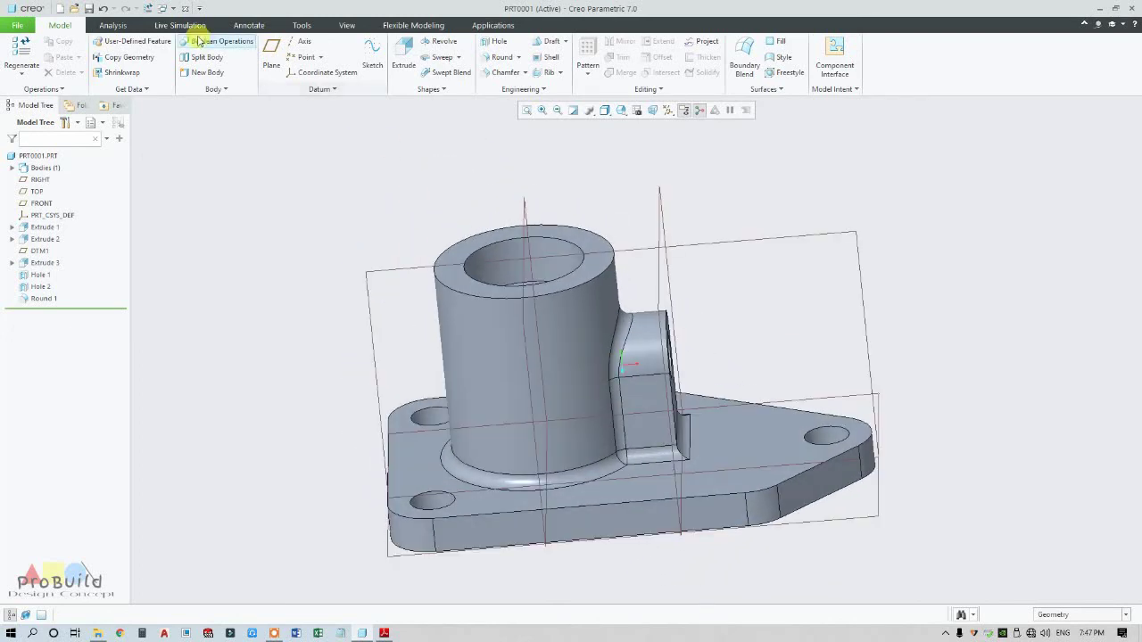
pyautogui.click(347, 25)
pyautogui.click(123, 67)
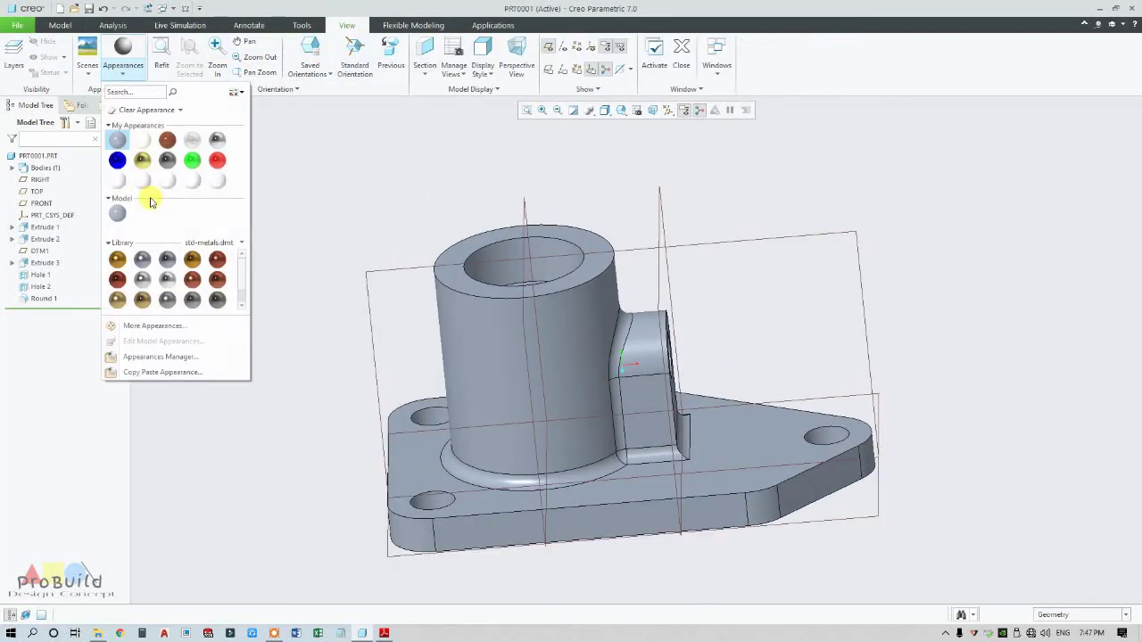
pyautogui.click(142, 161)
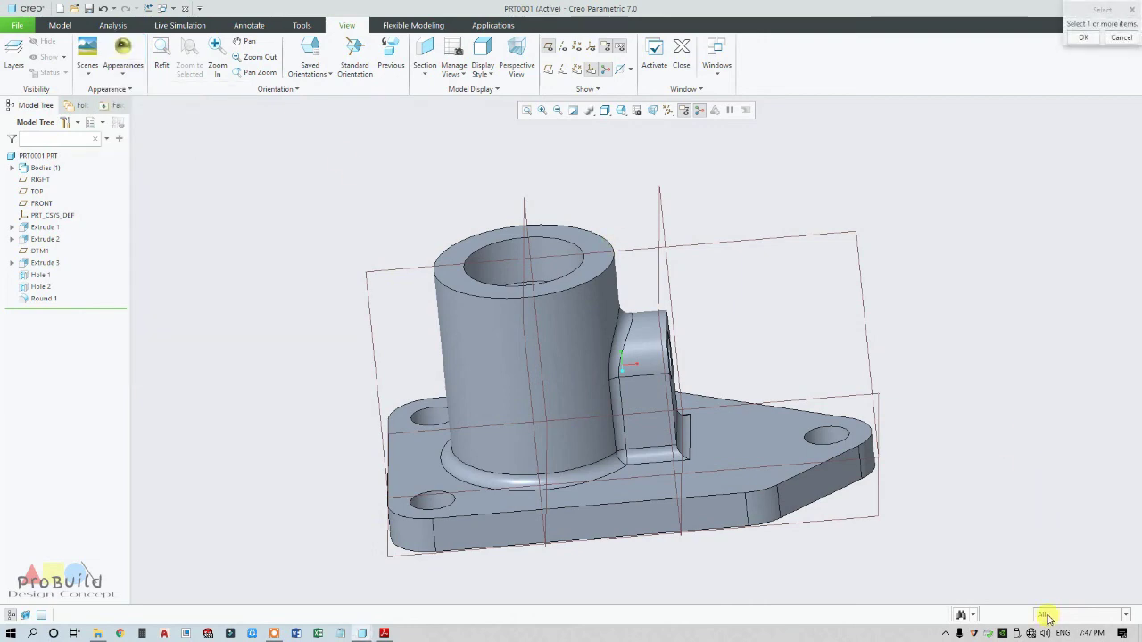
pyautogui.click(1049, 618)
pyautogui.click(1049, 605)
pyautogui.click(559, 314)
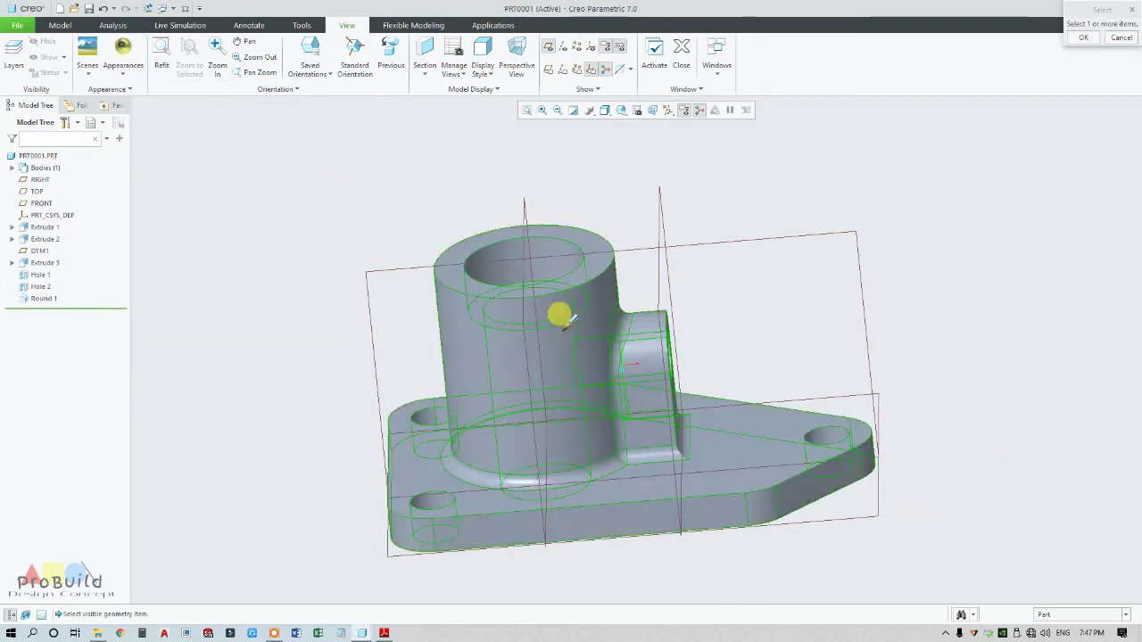
pyautogui.middleClick(704, 288)
# Turn off the display of all datum features and view the finished bracket
pyautogui.moveTo(704, 288); pyautogui.dragTo(676, 140, button='middle')
pyautogui.click(667, 109)
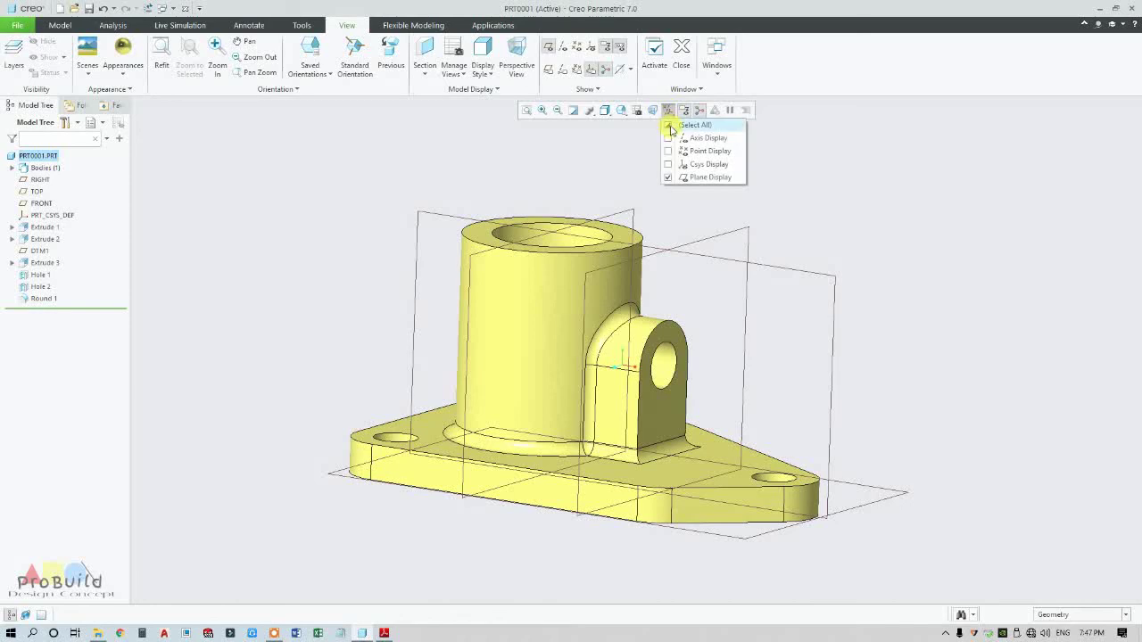
pyautogui.click(670, 125)
pyautogui.moveTo(407, 271); pyautogui.dragTo(438, 332, button='middle')
pyautogui.scroll(-2, 437, 332)
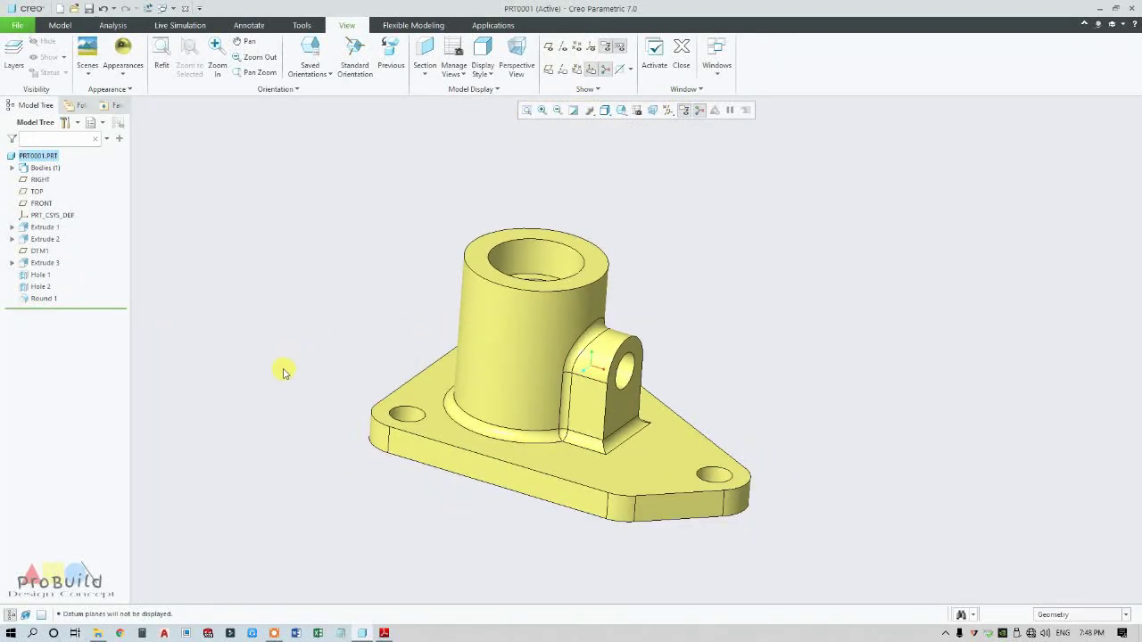
pyautogui.scroll(2, 273, 459)
pyautogui.scroll(-1, 336, 473)
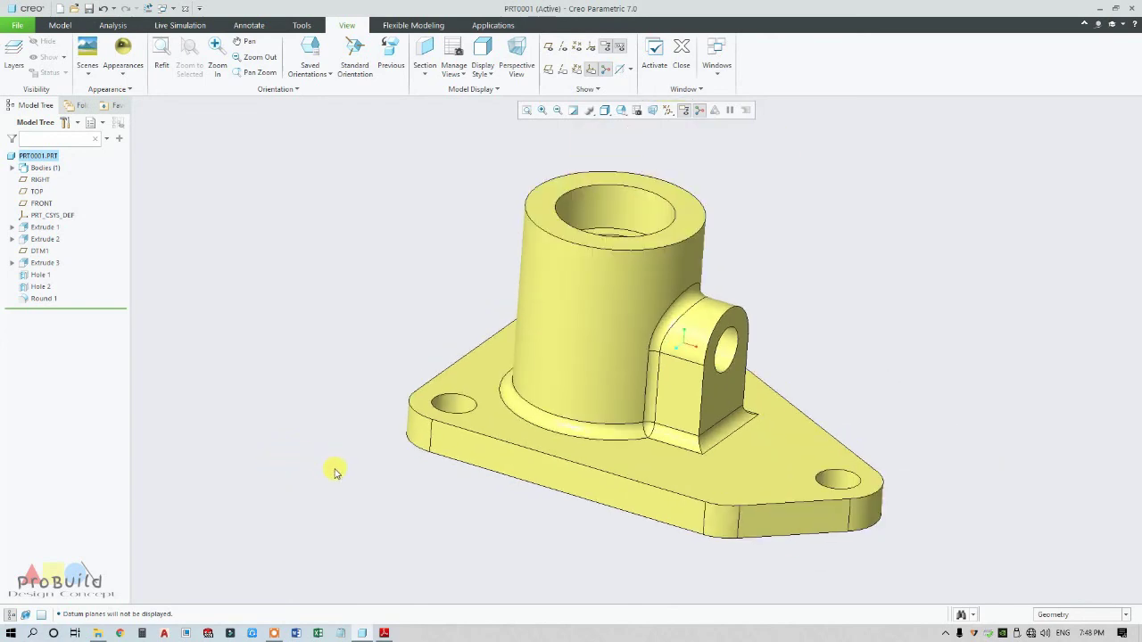